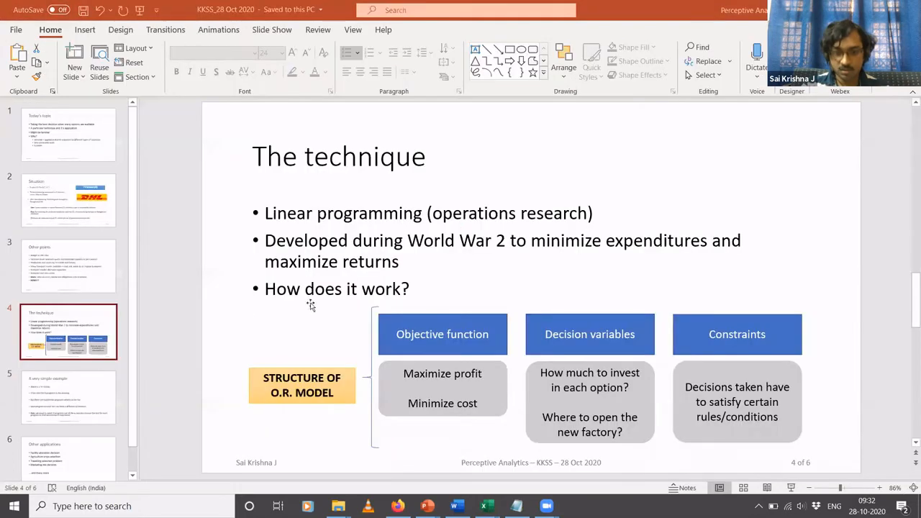
Go to the slide "A very simple example" and present it full screen.
{"action": "key", "text": "Down"}
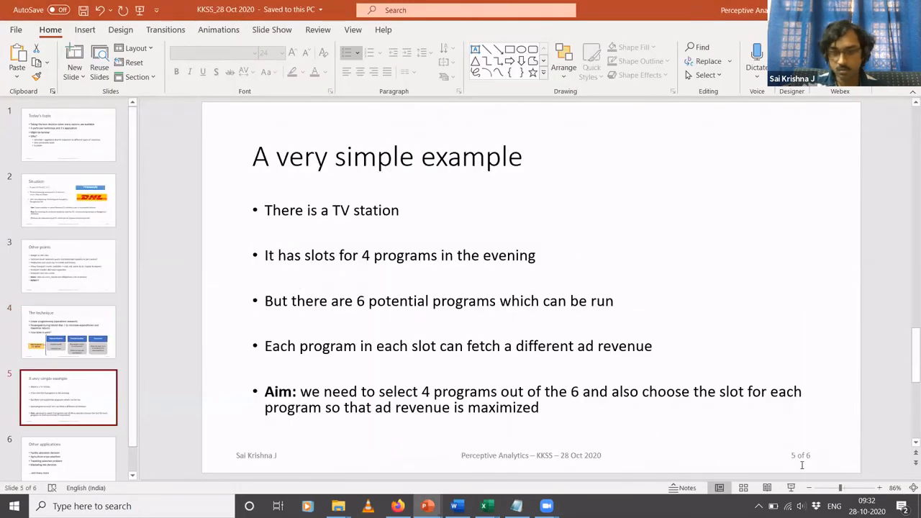
{"action": "left_click", "coordinate": [792, 488]}
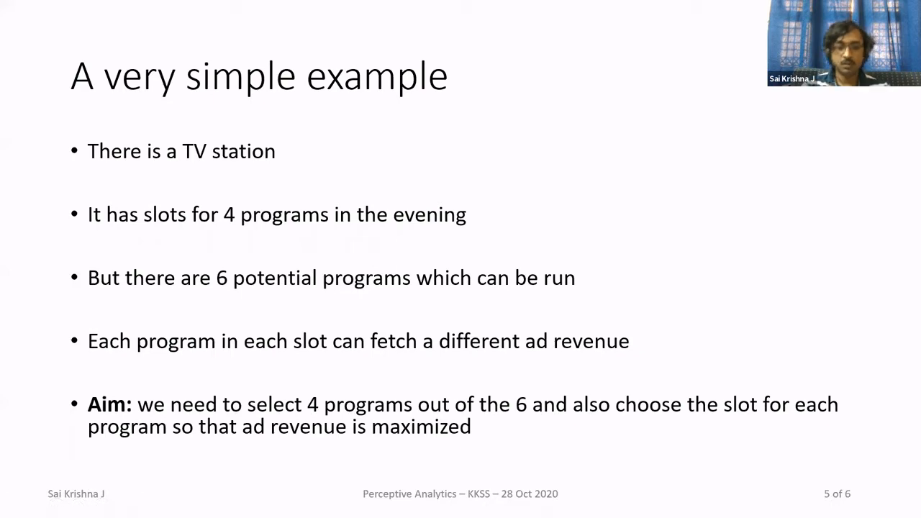
Switch to the OR sample workbook in Excel and examine the ad revenue table by program and time slot on Sheet2.
{"action": "key", "text": "alt+Tab"}
{"action": "key", "text": "alt+Tab"}
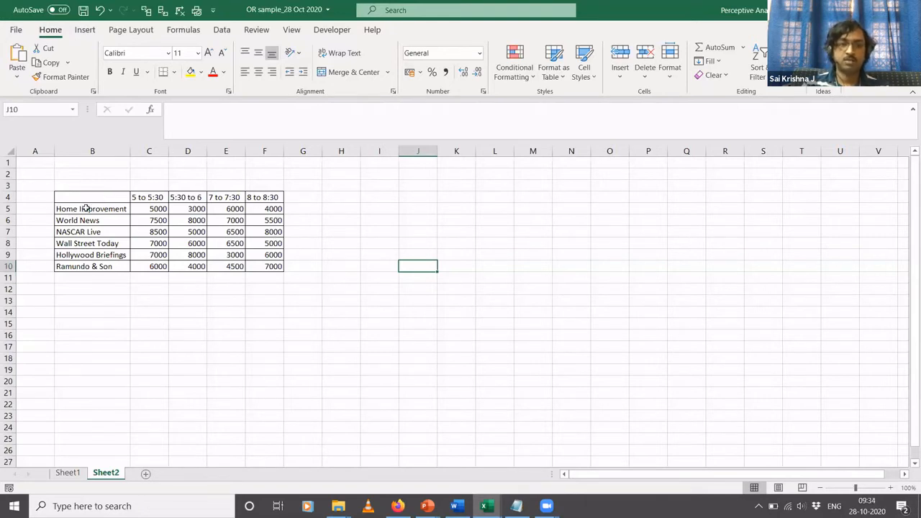
{"action": "left_click", "coordinate": [145, 207]}
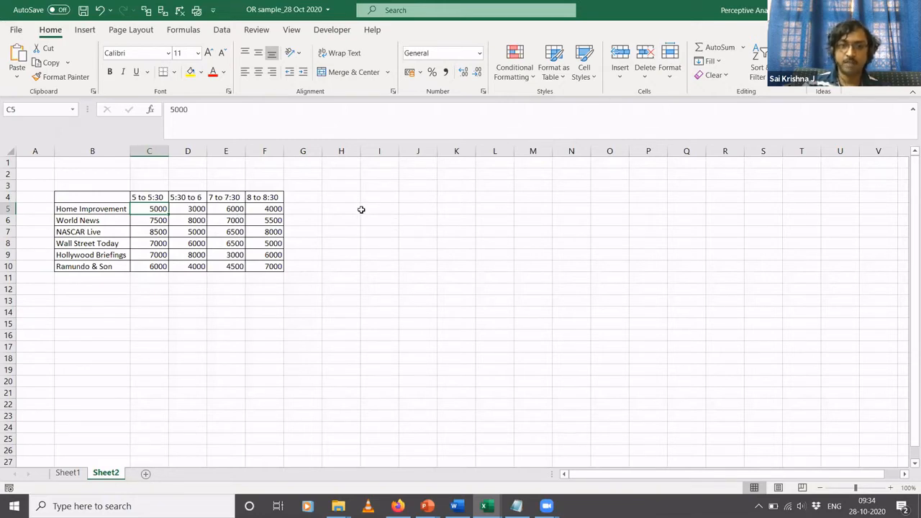
Copy the ad revenue table B4:F10 on Sheet2 and paste the copy starting at cell H4.
{"action": "left_click", "coordinate": [88, 199]}
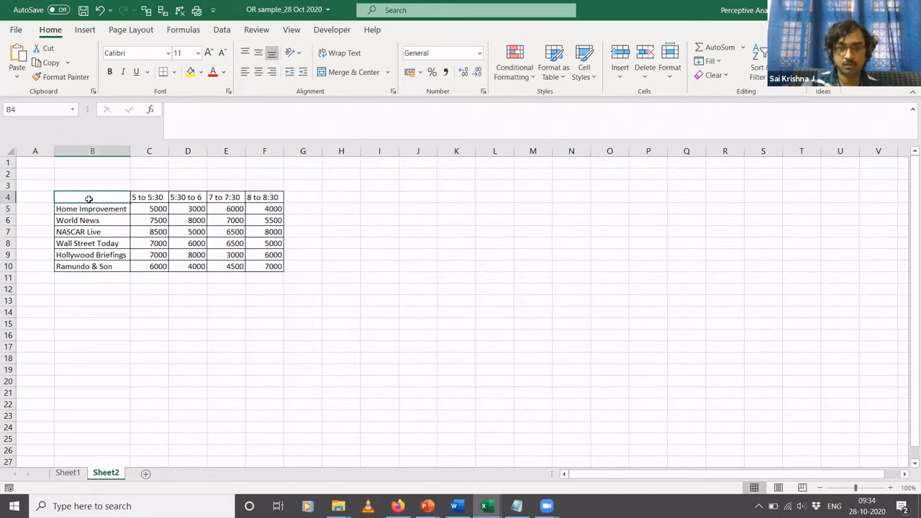
{"action": "key", "text": "ctrl+shift+Down"}
{"action": "key", "text": "ctrl+shift+Down"}
{"action": "key", "text": "ctrl+shift+Down"}
{"action": "key", "text": "ctrl+shift+Up"}
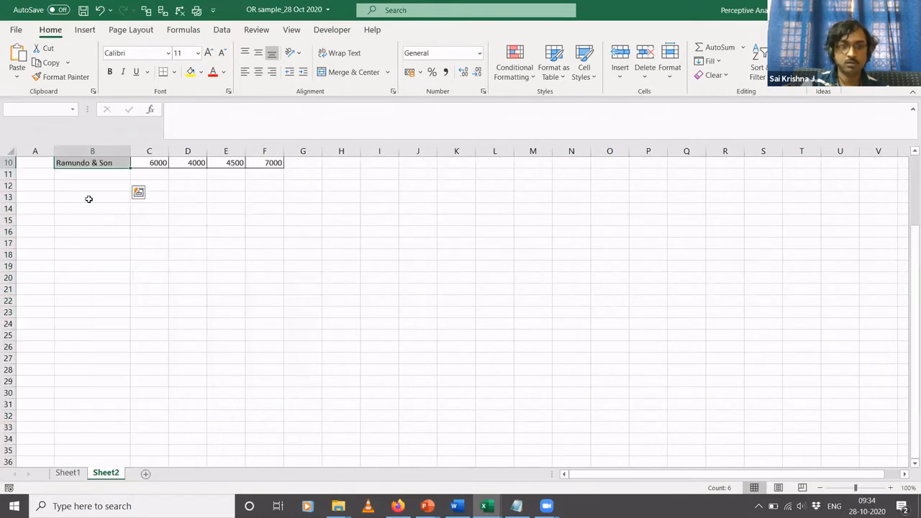
{"action": "key", "text": "shift+Right"}
{"action": "key", "text": "shift+Right"}
{"action": "key", "text": "shift+Right"}
{"action": "key", "text": "shift+Right"}
{"action": "scroll", "coordinate": [88, 198], "scroll_direction": "right", "scroll_amount": 2}
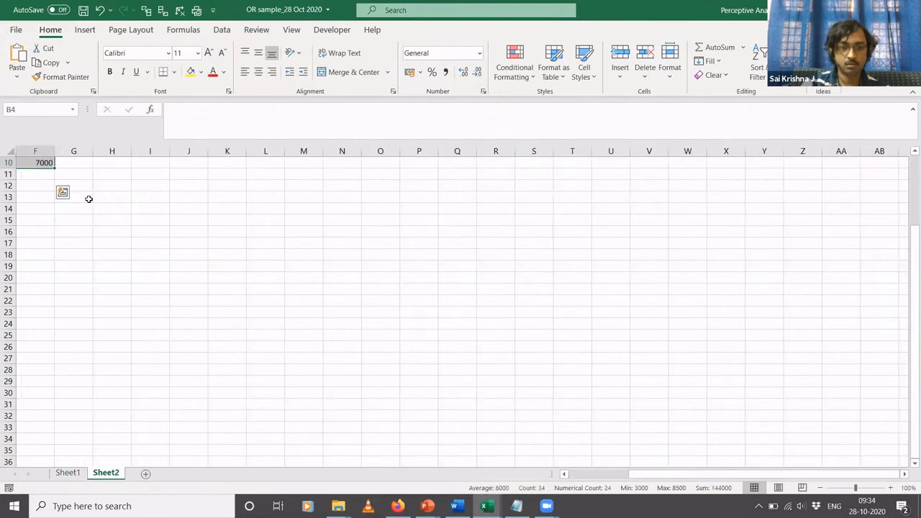
{"action": "key", "text": "ctrl+c"}
{"action": "key", "text": "ctrl+Home"}
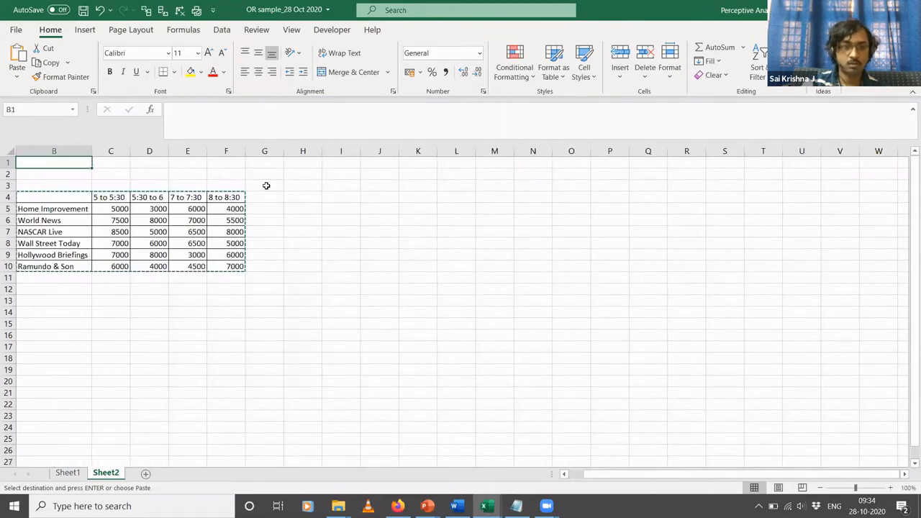
{"action": "left_click", "coordinate": [308, 195]}
{"action": "key", "text": "ctrl+v"}
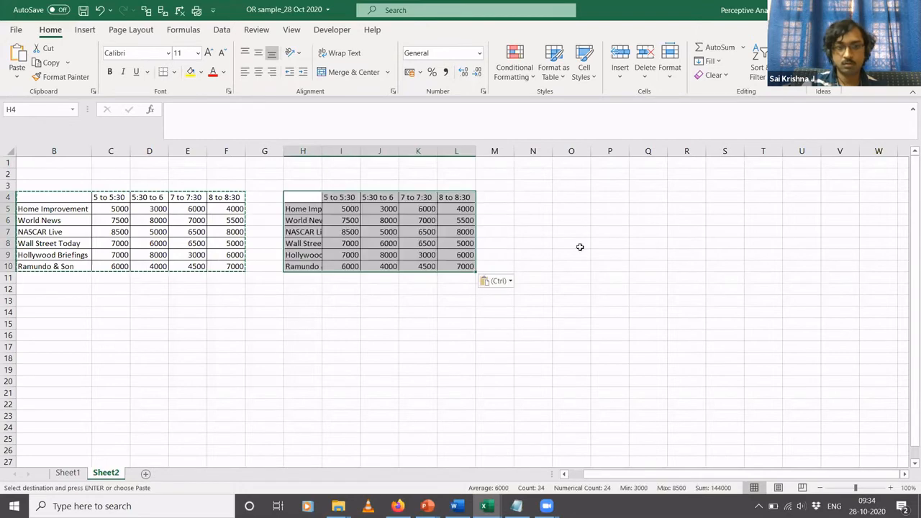
Clear the revenue figures in I5:L10 of the copied table and fit column H's width to the program names.
{"action": "left_click", "coordinate": [891, 488]}
{"action": "left_click", "coordinate": [891, 488]}
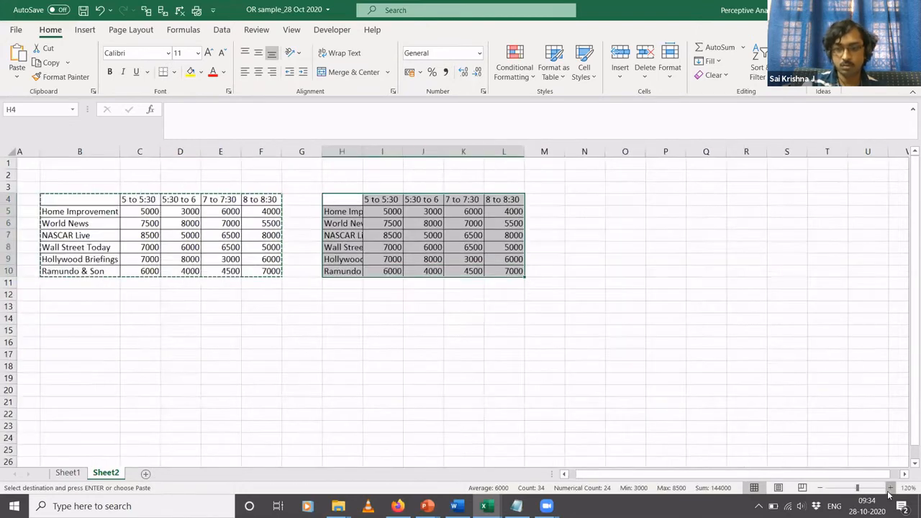
{"action": "left_click", "coordinate": [466, 223]}
{"action": "key", "text": "ctrl+shift+Down"}
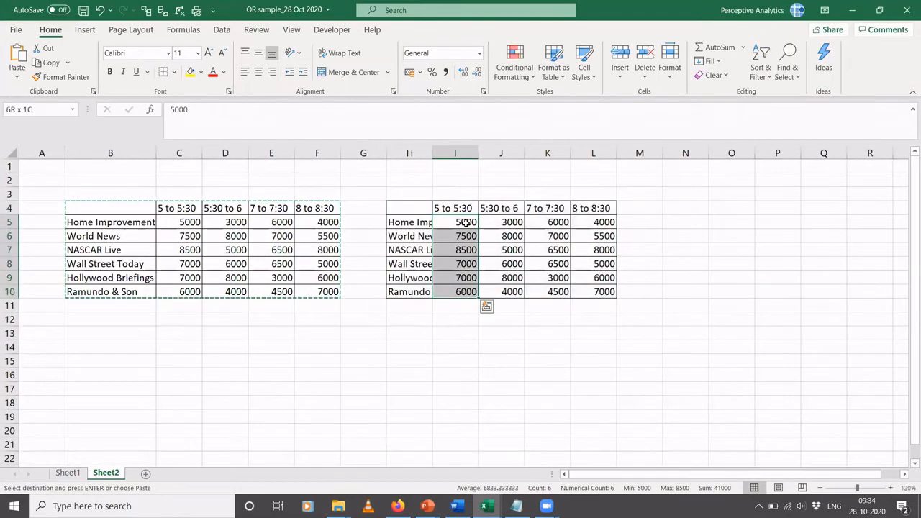
{"action": "key", "text": "ctrl+shift+Right"}
{"action": "key", "text": "Delete"}
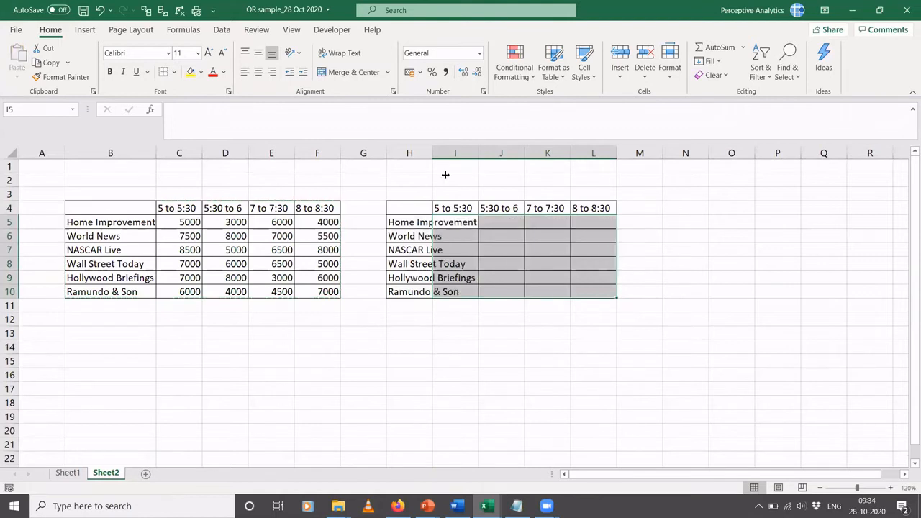
{"action": "double_click", "coordinate": [433, 153]}
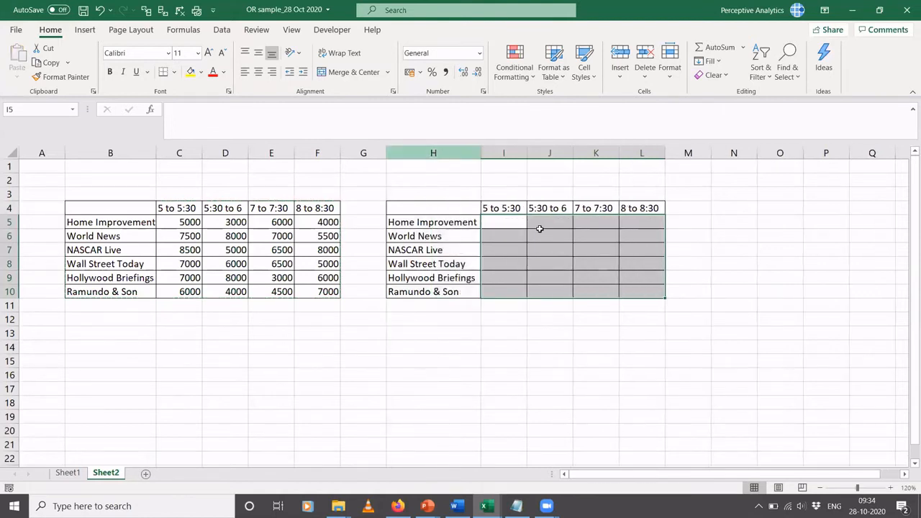
Fill the Home Improvement row of the empty table with 0, 1, 0 and 0, placing the program in the 5:30 to 6 slot.
{"action": "left_click", "coordinate": [492, 223]}
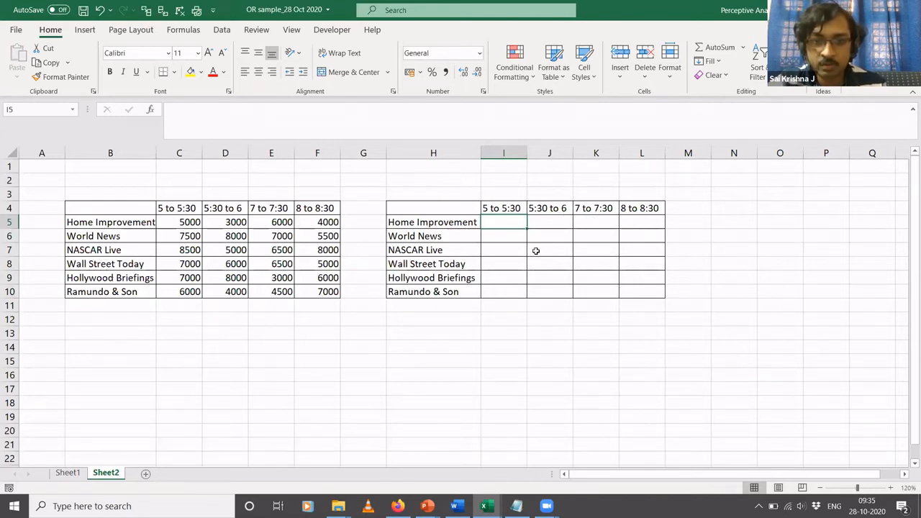
{"action": "left_click", "coordinate": [551, 226]}
{"action": "type", "text": "1"}
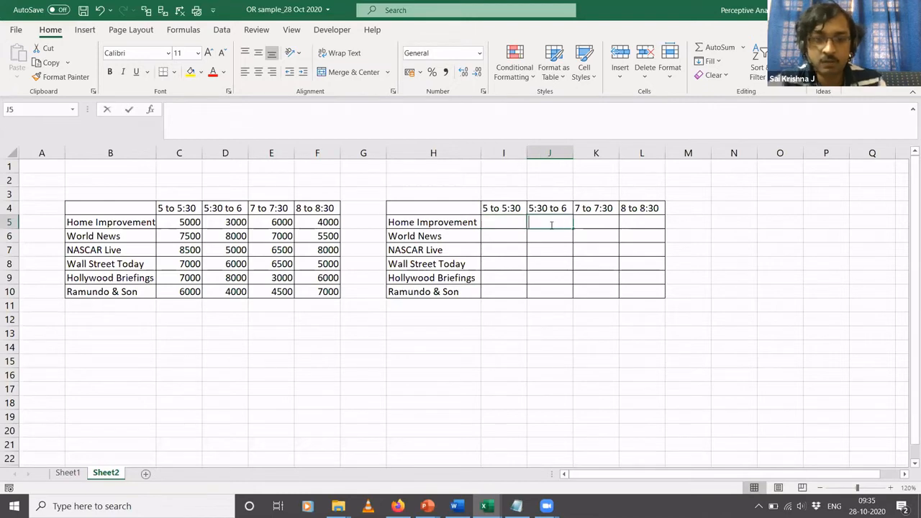
{"action": "key", "text": "Return"}
{"action": "key", "text": "Up"}
{"action": "key", "text": "Left"}
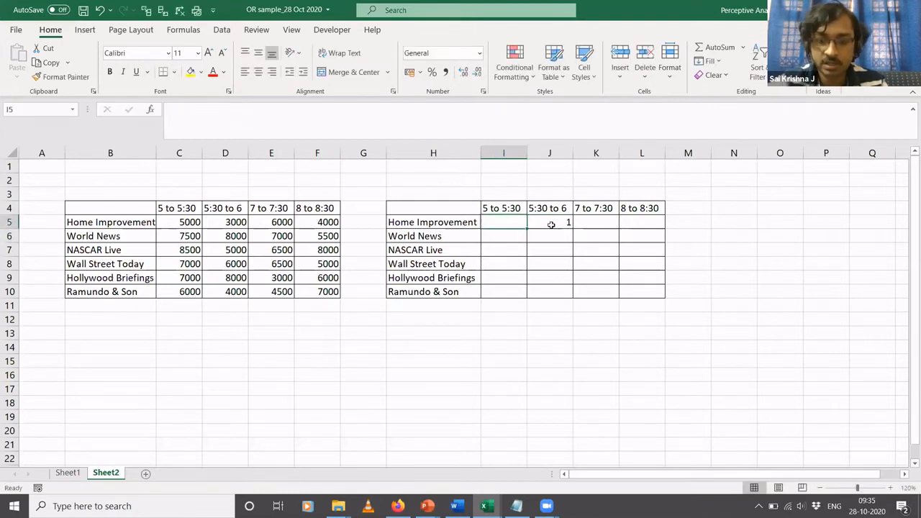
{"action": "type", "text": "0"}
{"action": "key", "text": "Tab"}
{"action": "key", "text": "Tab"}
{"action": "type", "text": "0"}
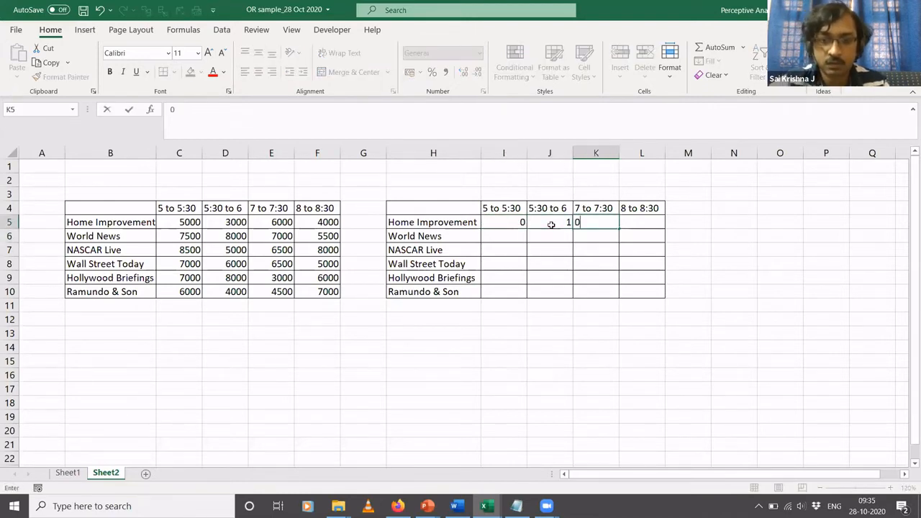
{"action": "key", "text": "Tab"}
{"action": "type", "text": "0"}
{"action": "key", "text": "Return"}
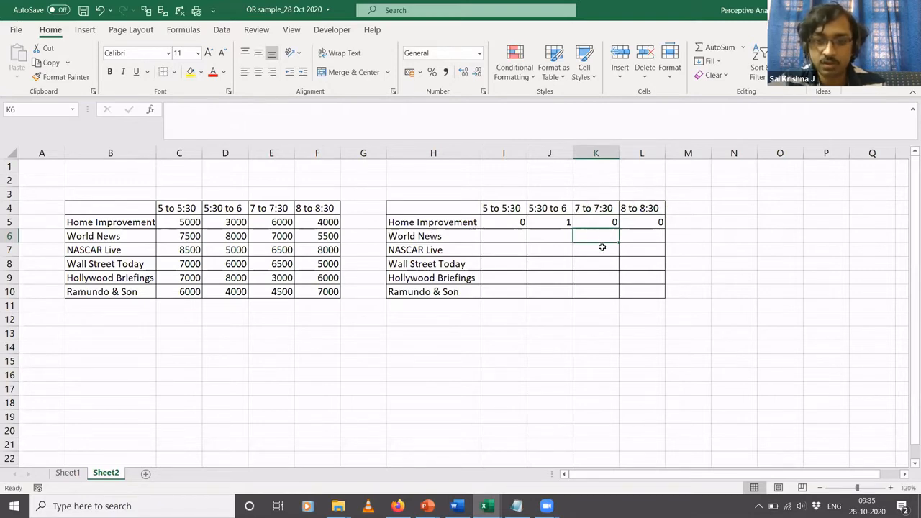
Fill the World News row of the second table with 0, 0, 1 and 0, placing the program in the 7 to 7:30 slot.
{"action": "type", "text": "1"}
{"action": "key", "text": "Return"}
{"action": "key", "text": "Up"}
{"action": "key", "text": "Right"}
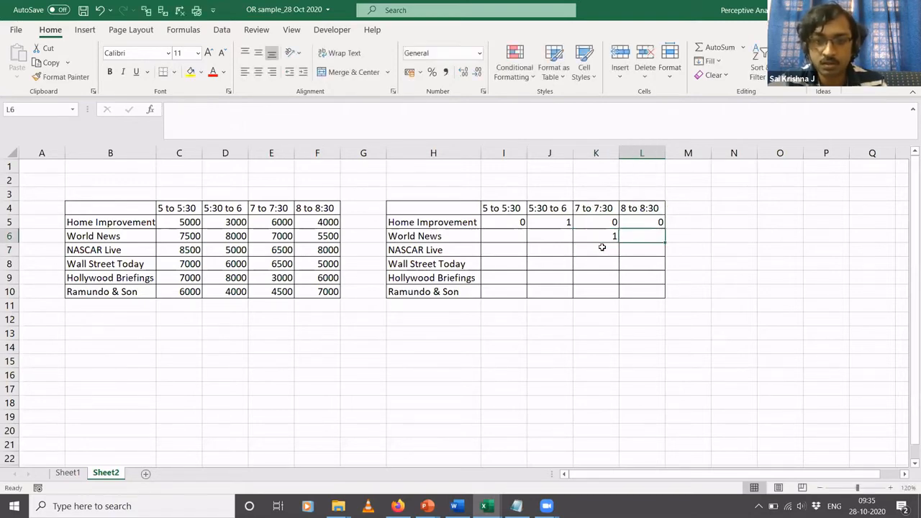
{"action": "type", "text": "0"}
{"action": "key", "text": "Right"}
{"action": "key", "text": "Left"}
{"action": "key", "text": "Left"}
{"action": "key", "text": "Left"}
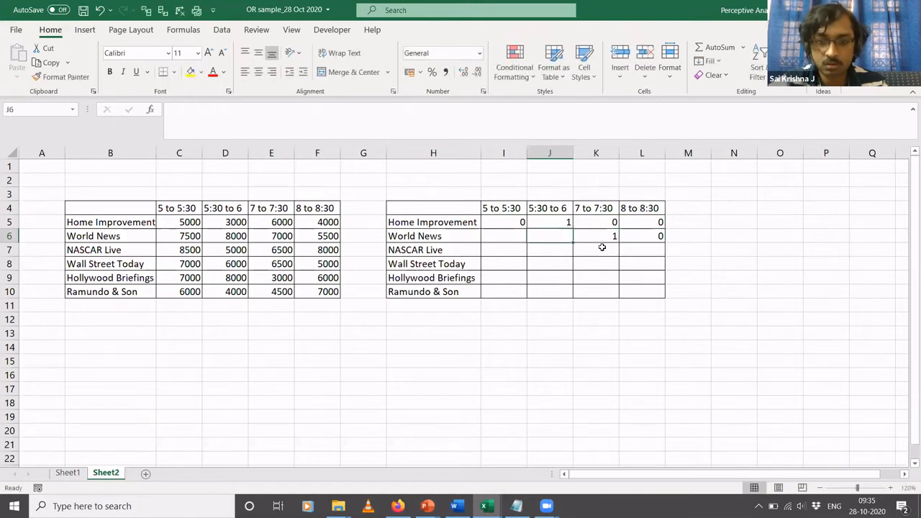
{"action": "type", "text": "0"}
{"action": "key", "text": "Right"}
{"action": "key", "text": "Left"}
{"action": "key", "text": "Left"}
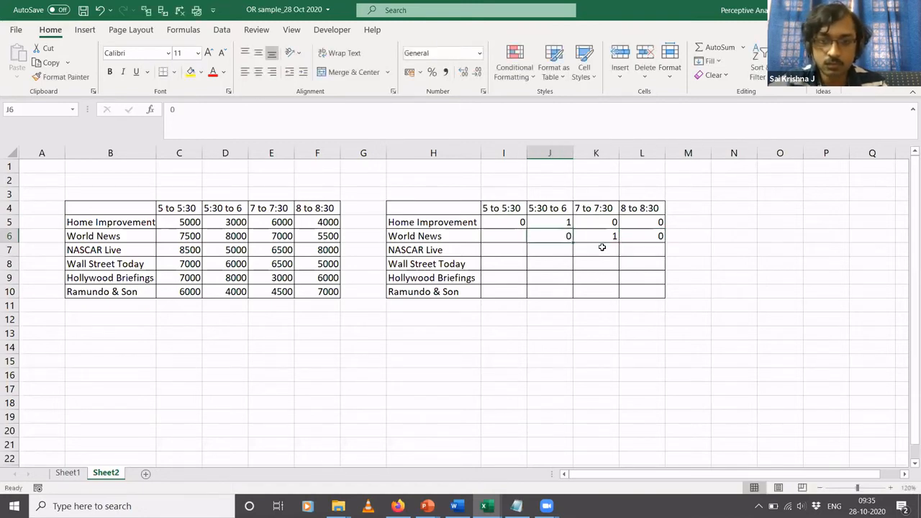
{"action": "type", "text": "0"}
{"action": "key", "text": "Return"}
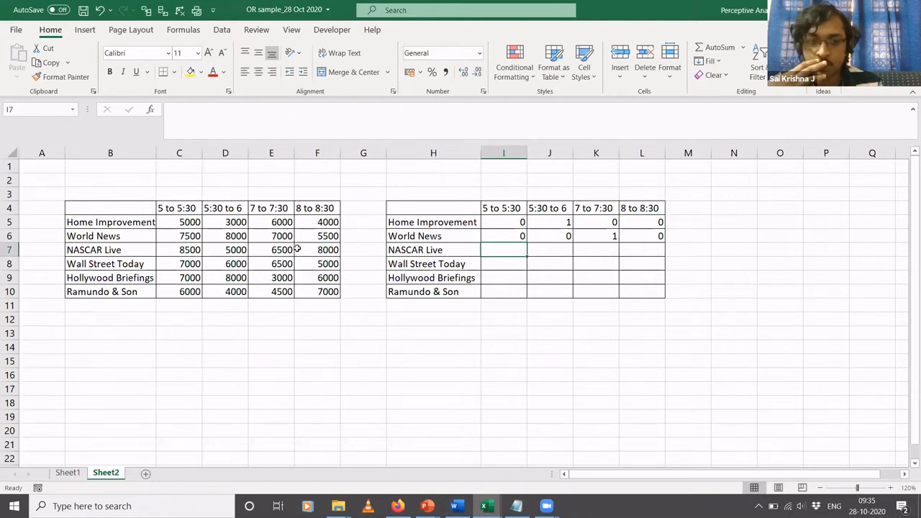
Enter the label "Total revenue" in cell B12 below the revenue table.
{"action": "left_click", "coordinate": [77, 319]}
{"action": "type", "text": "Tot"}
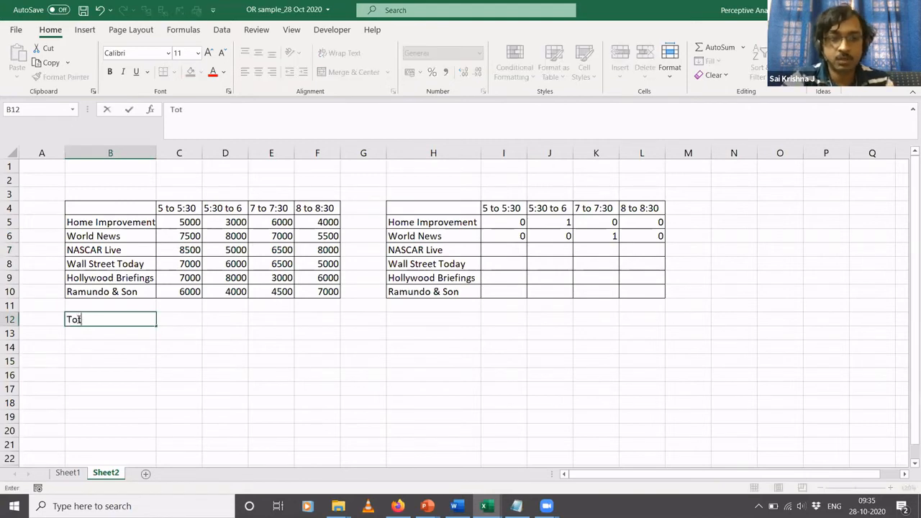
{"action": "type", "text": "al reve"}
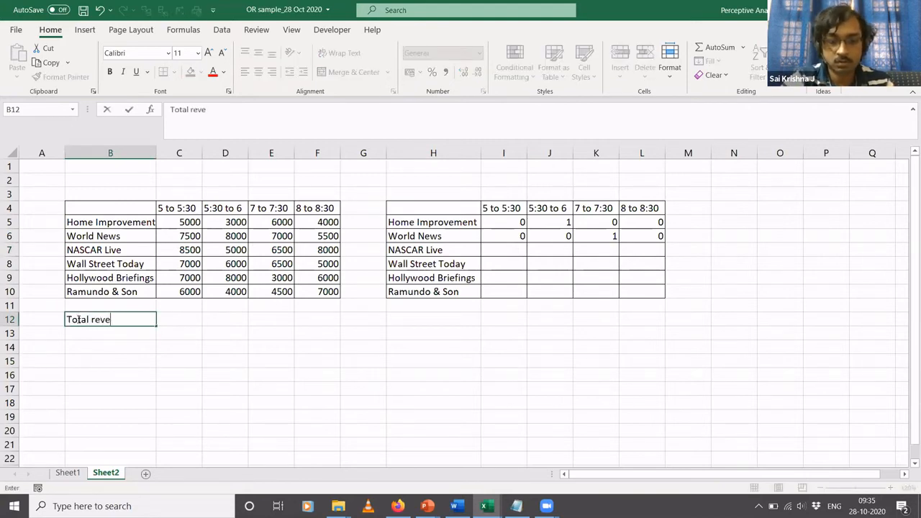
{"action": "type", "text": "nue"}
{"action": "key", "text": "Tab"}
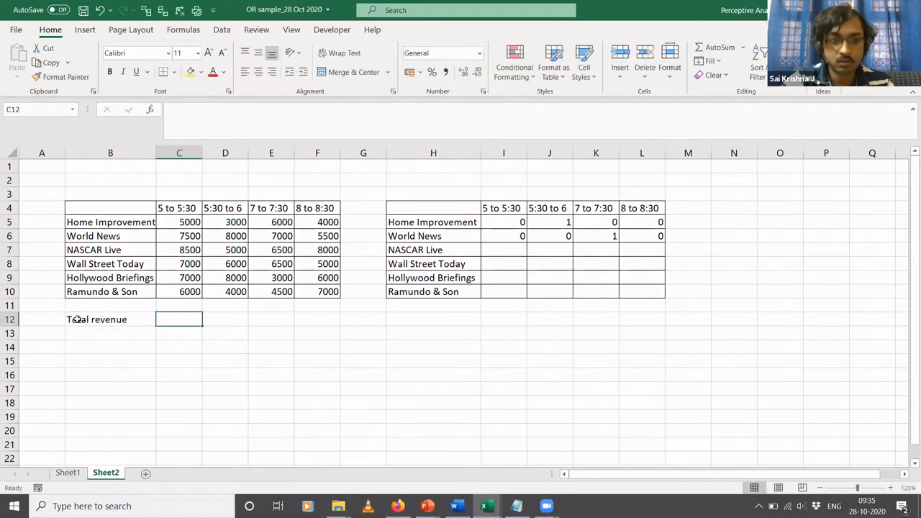
Calculate total revenue in C12 with the formula =SUMPRODUCT(C5:F10,I5:L10).
{"action": "type", "text": "=SUM"}
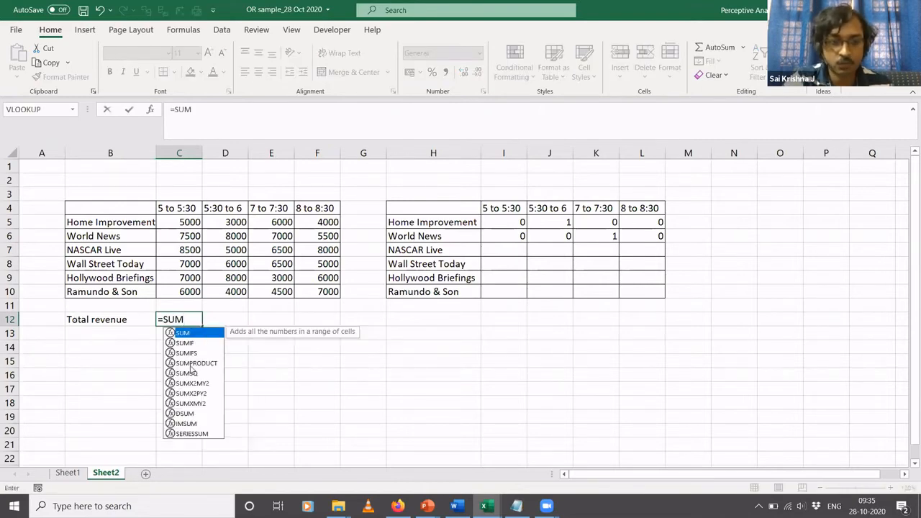
{"action": "double_click", "coordinate": [190, 363]}
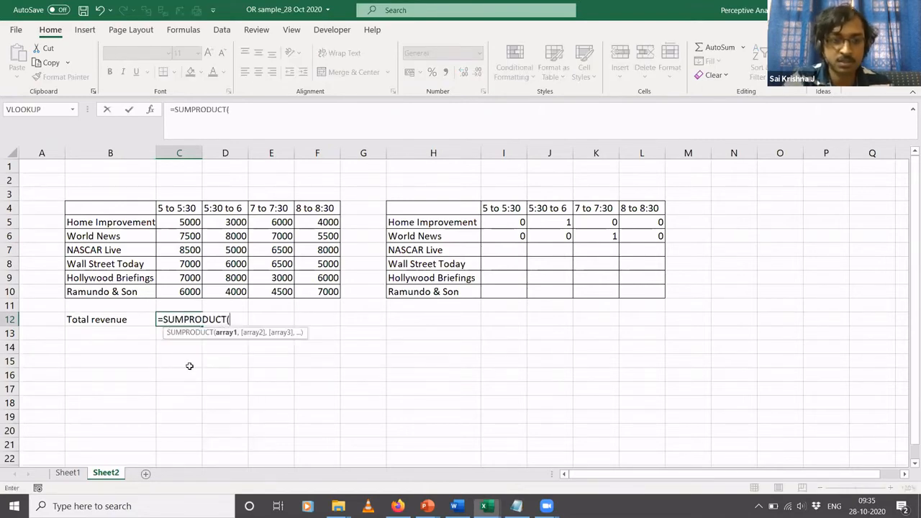
{"action": "left_click", "coordinate": [192, 222]}
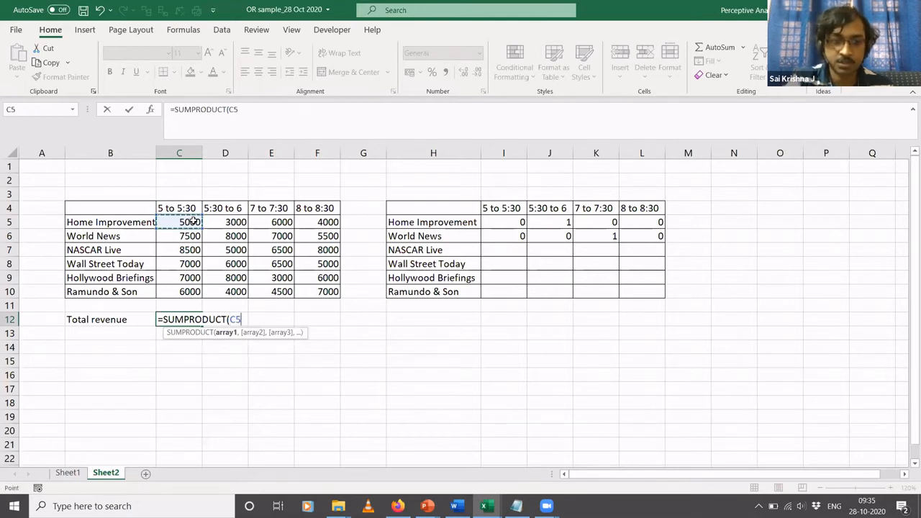
{"action": "key", "text": "ctrl+shift+Down"}
{"action": "key", "text": "ctrl+shift+Right"}
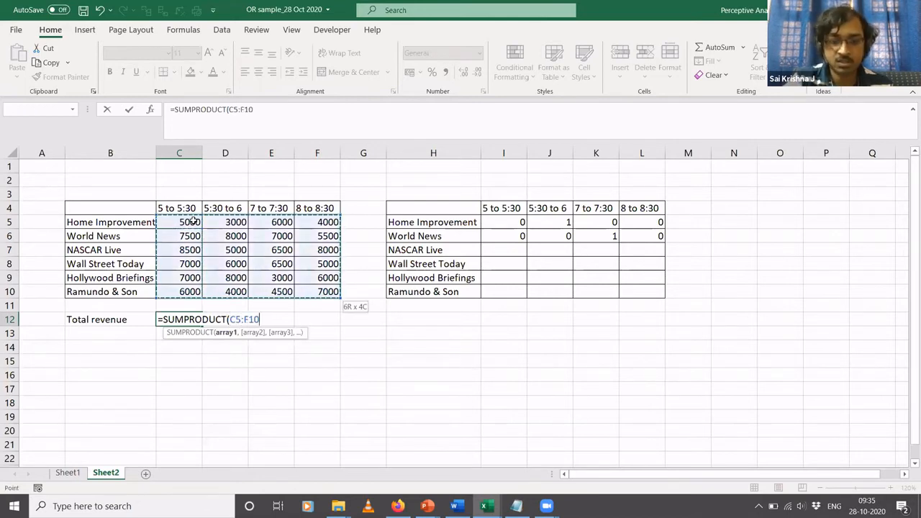
{"action": "type", "text": ","}
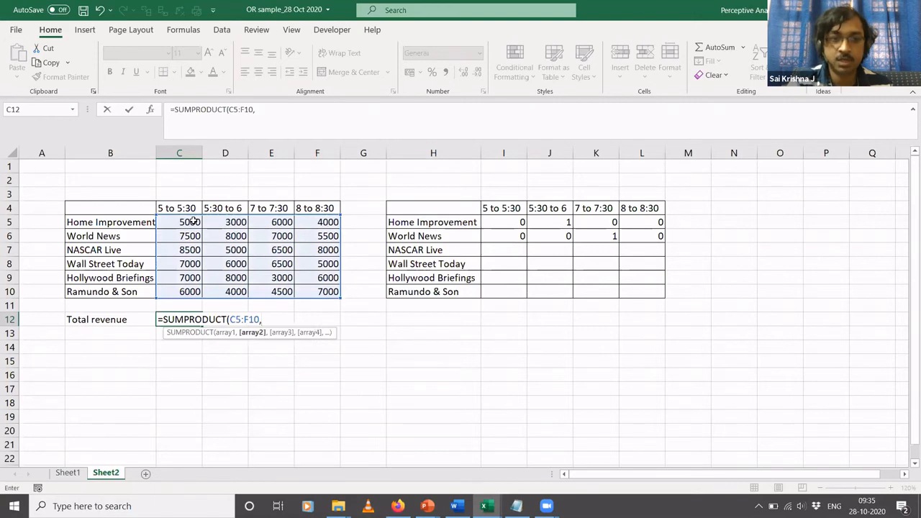
{"action": "left_click", "coordinate": [510, 227]}
{"action": "key", "text": "shift+Down"}
{"action": "key", "text": "shift+Down"}
{"action": "key", "text": "shift+Down"}
{"action": "key", "text": "shift+Down"}
{"action": "key", "text": "shift+Down"}
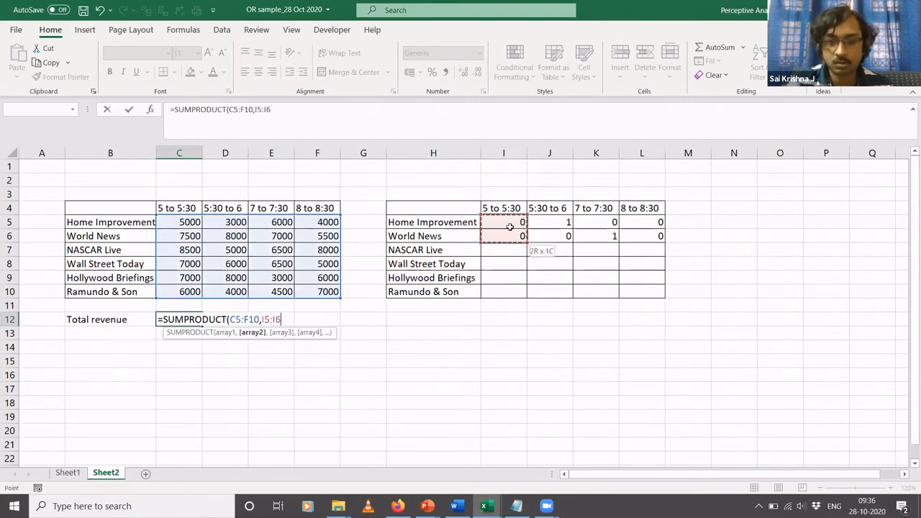
{"action": "key", "text": "shift+Right"}
{"action": "key", "text": "shift+Right"}
{"action": "key", "text": "shift+Right"}
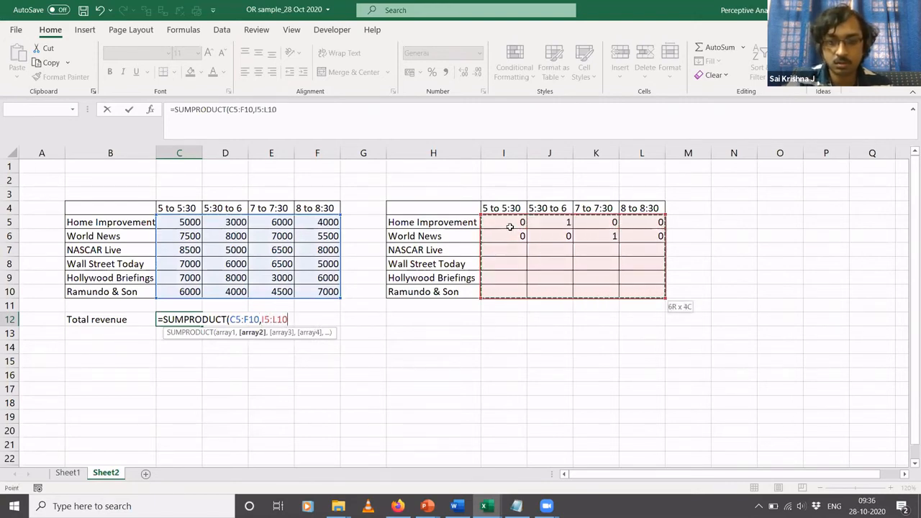
{"action": "type", "text": ")"}
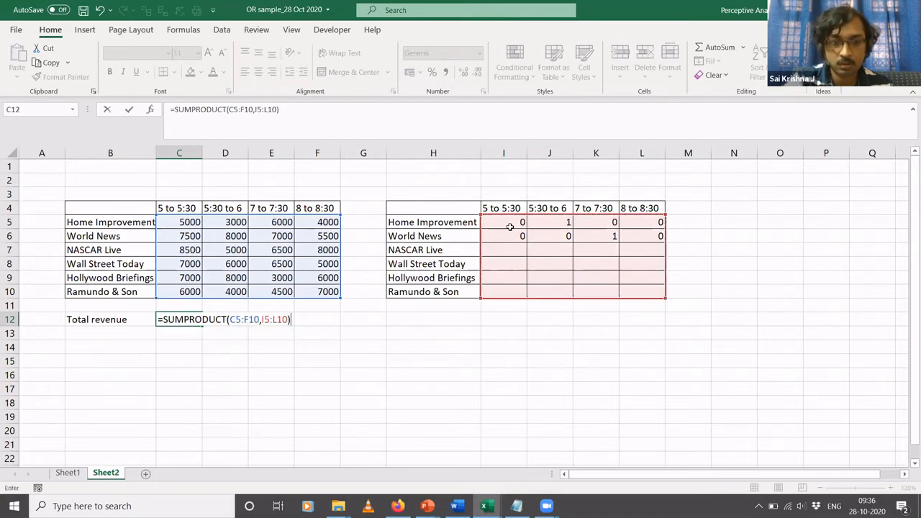
{"action": "key", "text": "Return"}
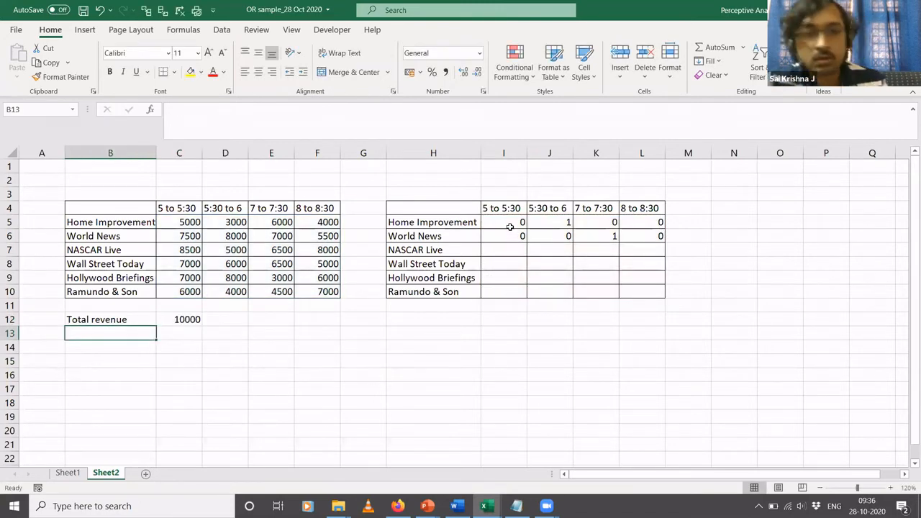
{"action": "left_click", "coordinate": [228, 223]}
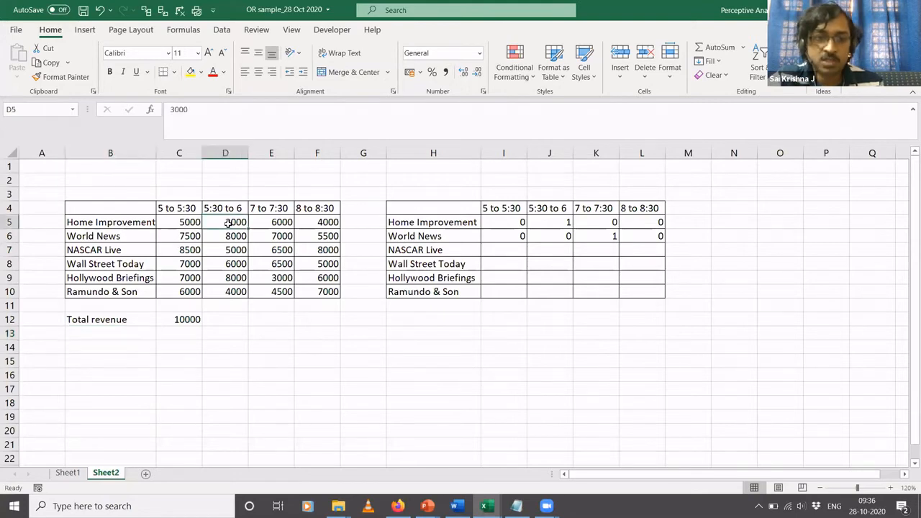
Clear all trial assignment values from I5:L10 in the second program table.
{"action": "left_click", "coordinate": [545, 222]}
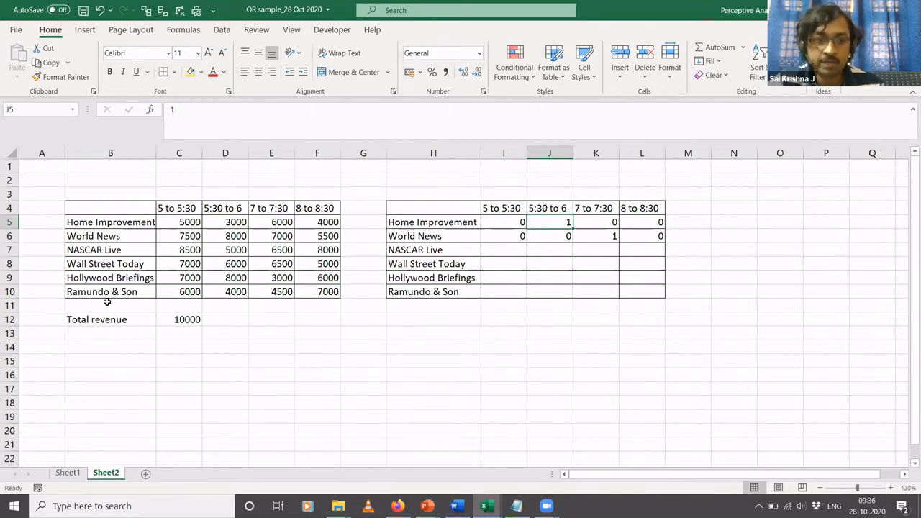
{"action": "left_click", "coordinate": [180, 322]}
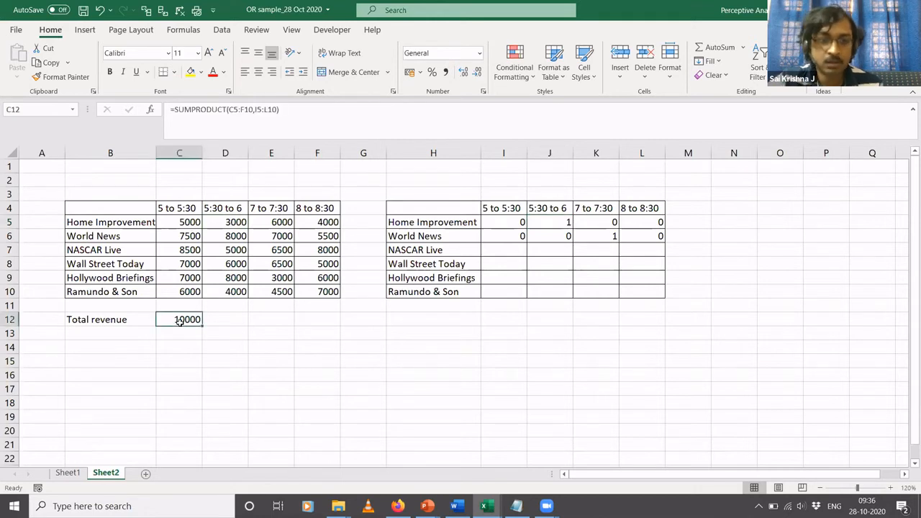
{"action": "left_click", "coordinate": [499, 218]}
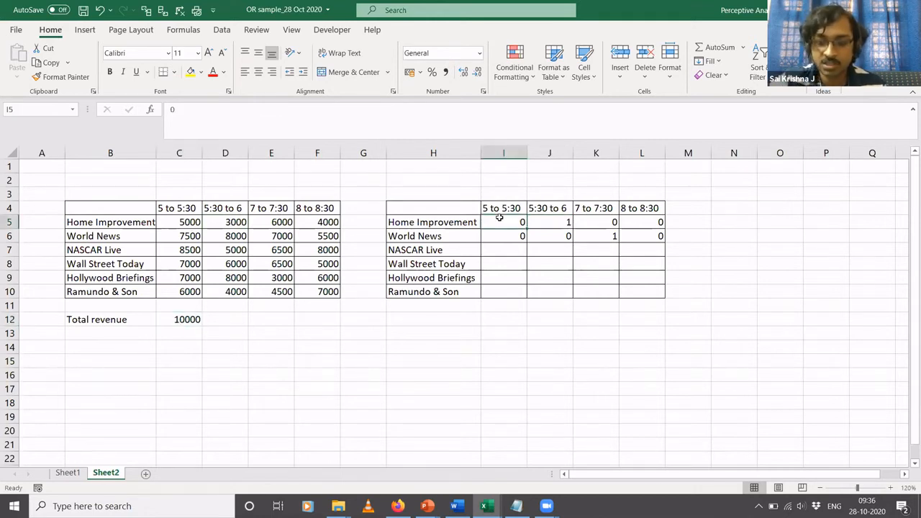
{"action": "key", "text": "shift+Down"}
{"action": "key", "text": "shift+Down"}
{"action": "key", "text": "shift+Down"}
{"action": "key", "text": "shift+Down"}
{"action": "key", "text": "shift+Down"}
{"action": "key", "text": "shift+Right"}
{"action": "key", "text": "shift+Right"}
{"action": "key", "text": "shift+Right"}
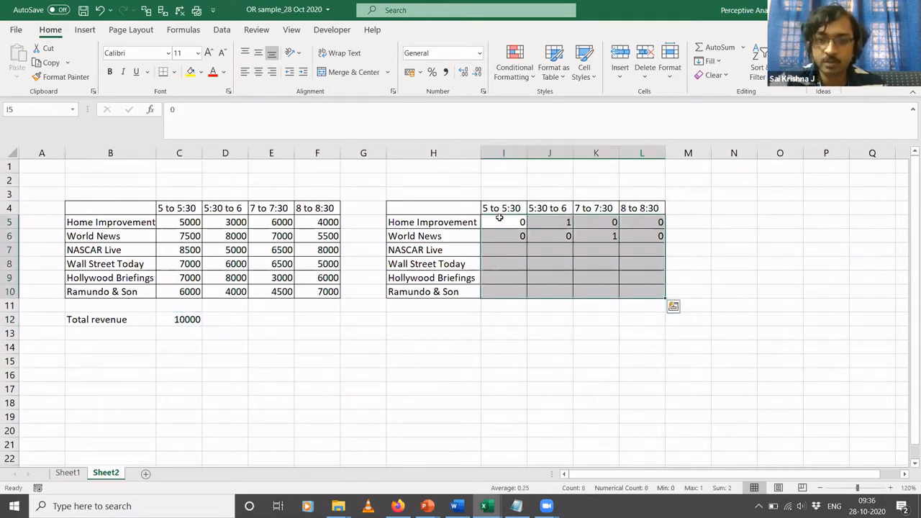
{"action": "key", "text": "Delete"}
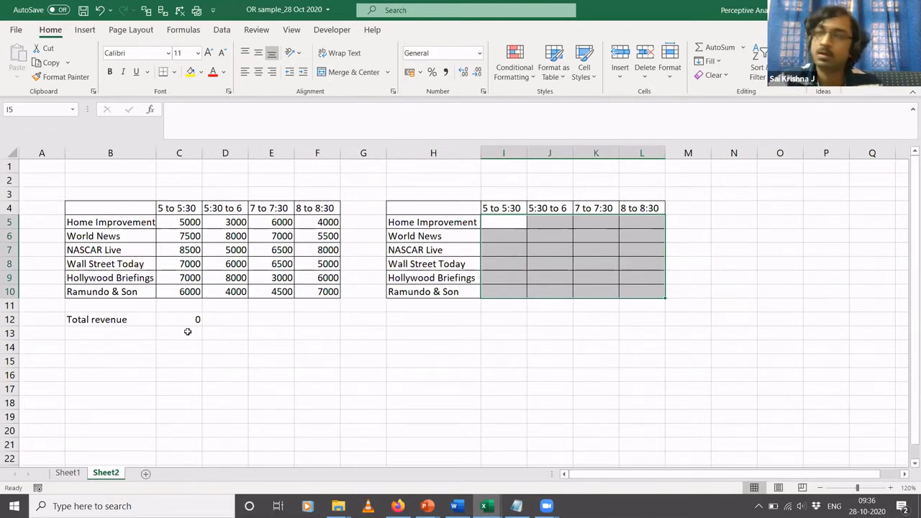
Consult the PowerPoint slide on the O.R. model structure, and back in Excel enter MAX in D12 beside the total revenue.
{"action": "key", "text": "alt+Tab"}
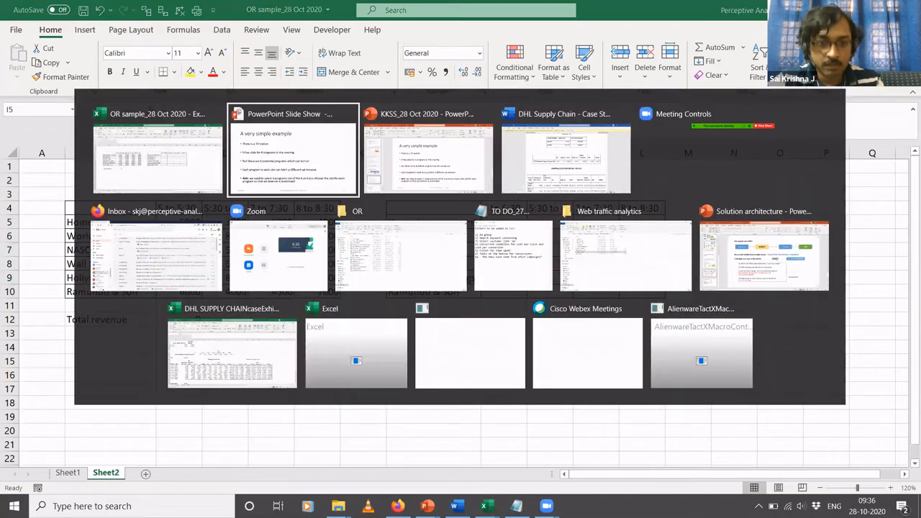
{"action": "key", "text": "Left"}
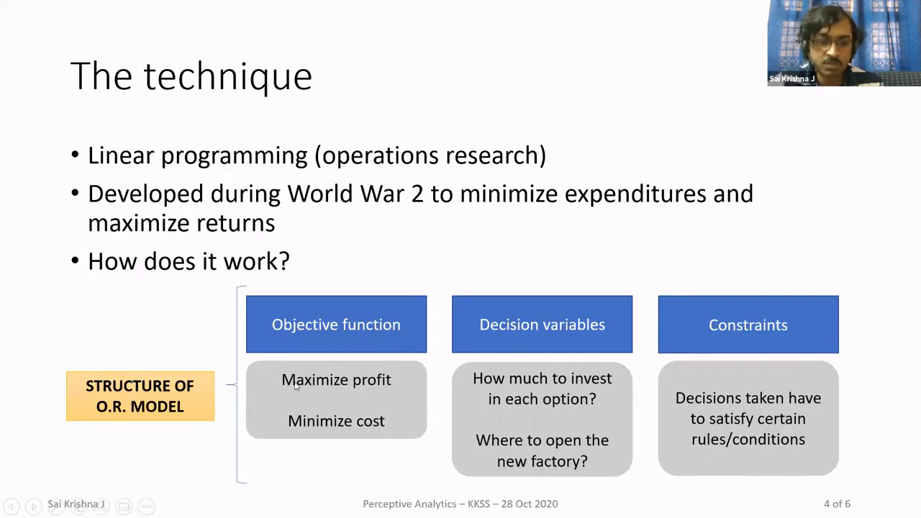
{"action": "key", "text": "alt+Tab"}
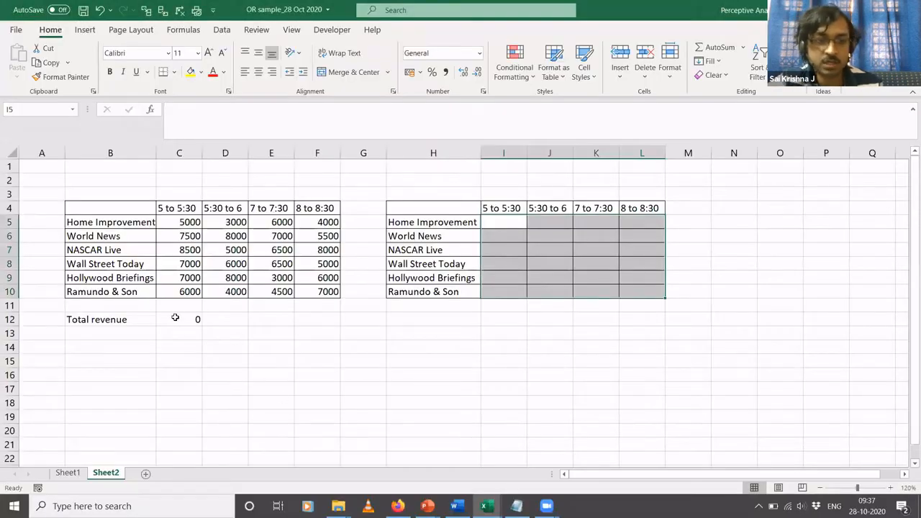
{"action": "left_click", "coordinate": [113, 333]}
{"action": "left_click", "coordinate": [235, 318]}
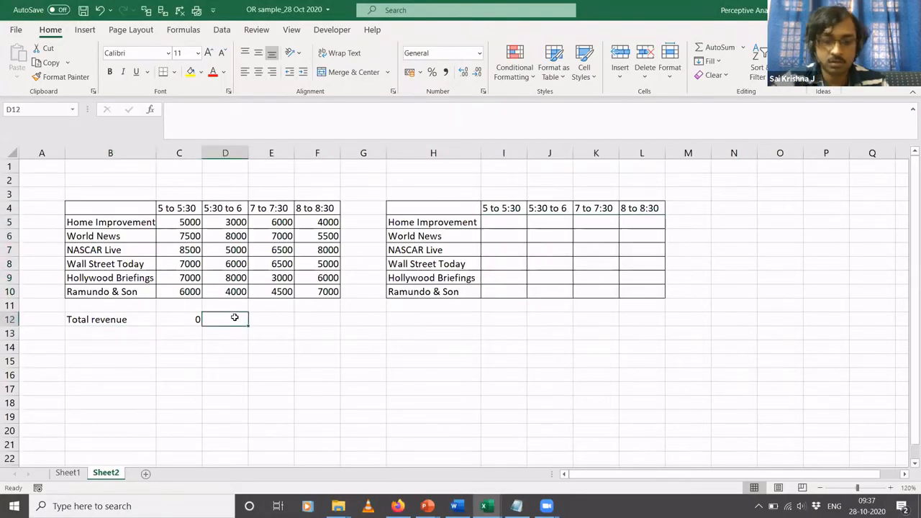
{"action": "type", "text": "MAX"}
{"action": "key", "text": "Return"}
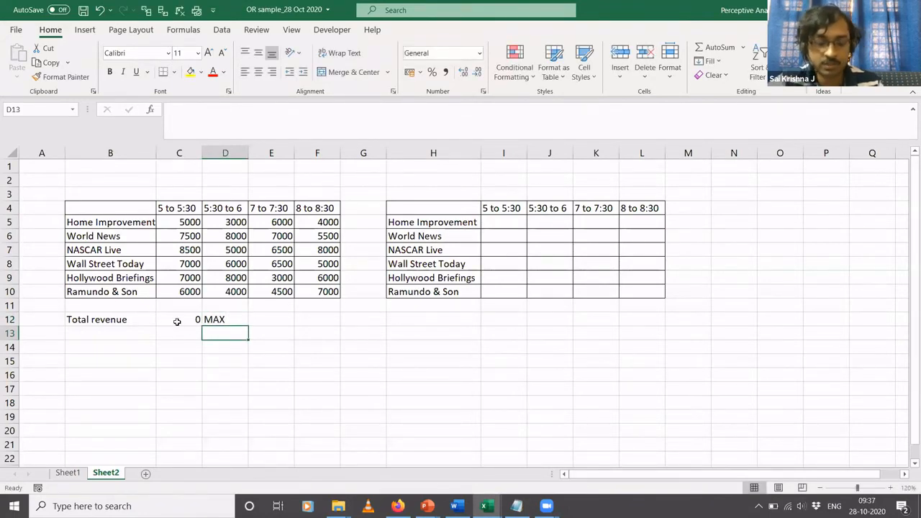
Check the decision variables box on the PowerPoint slide, and return to Excel to label the total revenue row "Obj func" in A12.
{"action": "key", "text": "alt+Tab"}
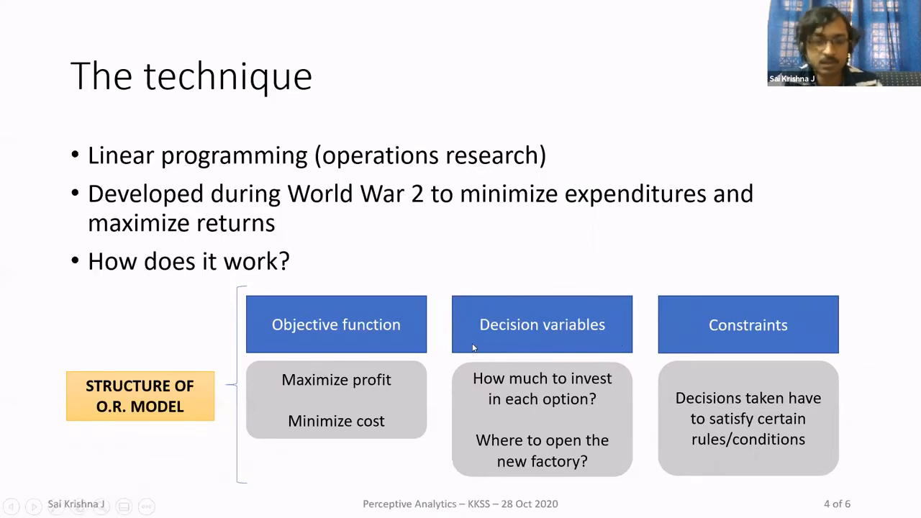
{"action": "key", "text": "alt+Tab"}
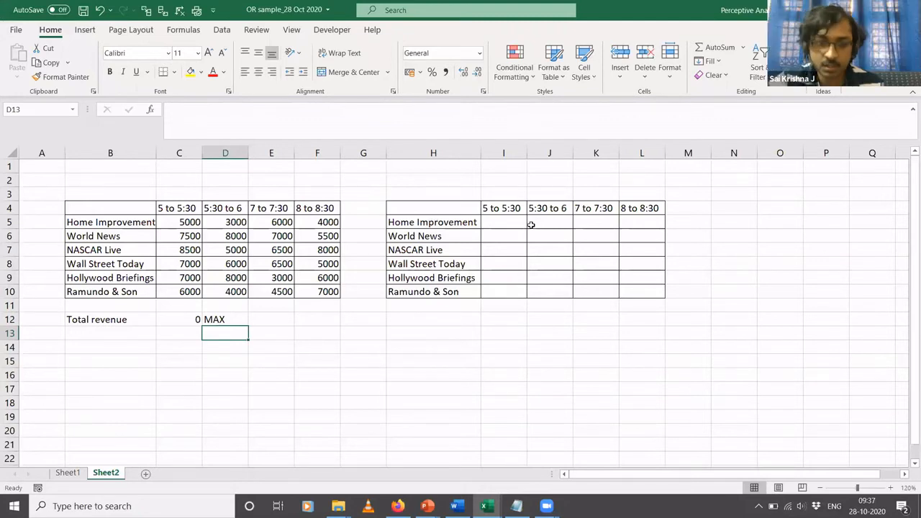
{"action": "left_click", "coordinate": [31, 318]}
{"action": "type", "text": "Obj"}
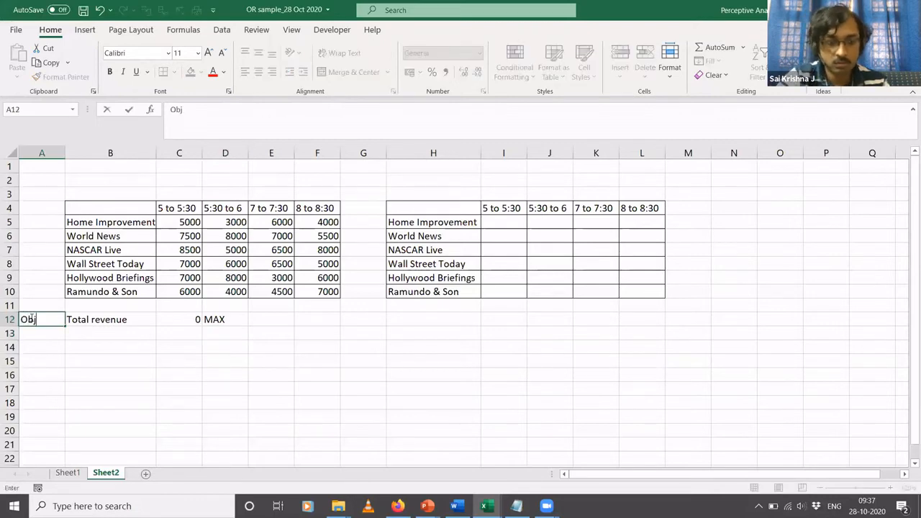
{"action": "type", "text": " func"}
{"action": "key", "text": "Tab"}
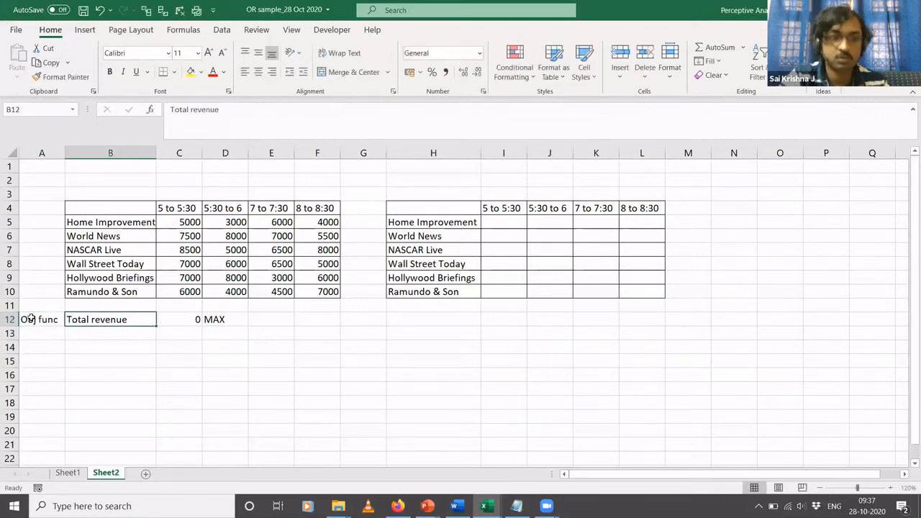
Enter the heading "Decision variables" in H3 above the empty assignment table.
{"action": "left_click", "coordinate": [432, 194]}
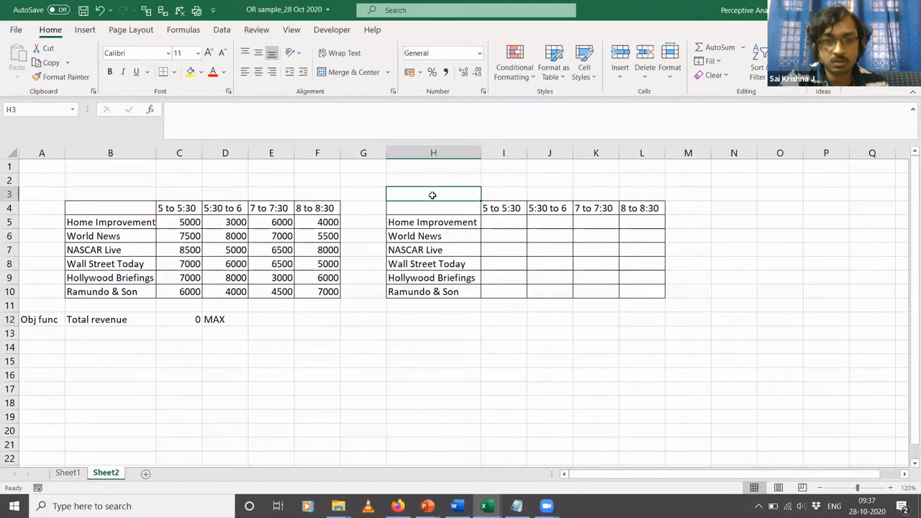
{"action": "type", "text": "Decision "}
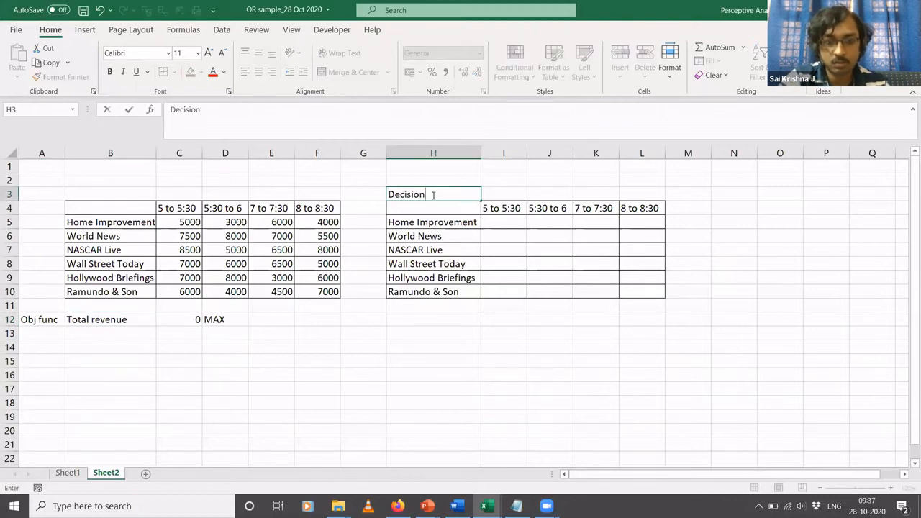
{"action": "type", "text": "va"}
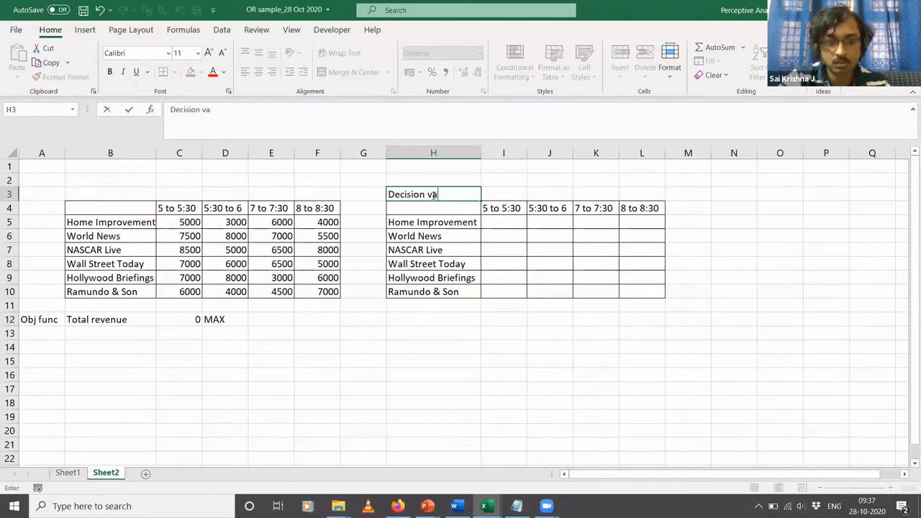
{"action": "type", "text": "riables"}
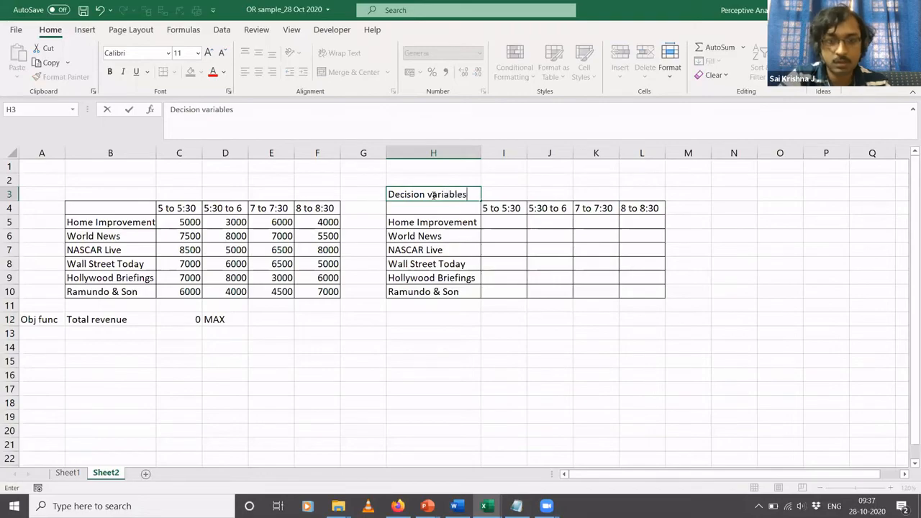
{"action": "key", "text": "Return"}
Review the Constraints box on the PowerPoint slide, and back in Excel examine the NASCAR Live row across the four time slots.
{"action": "key", "text": "alt+Tab"}
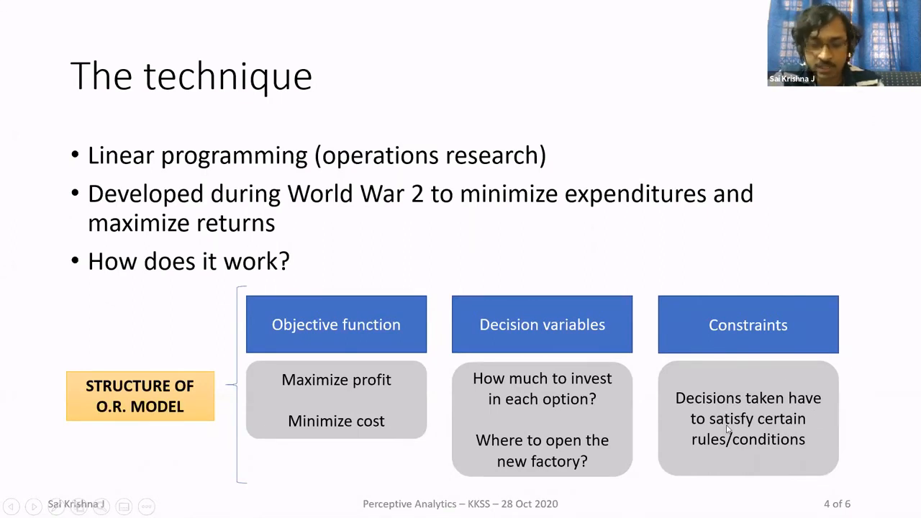
{"action": "key", "text": "alt+Tab"}
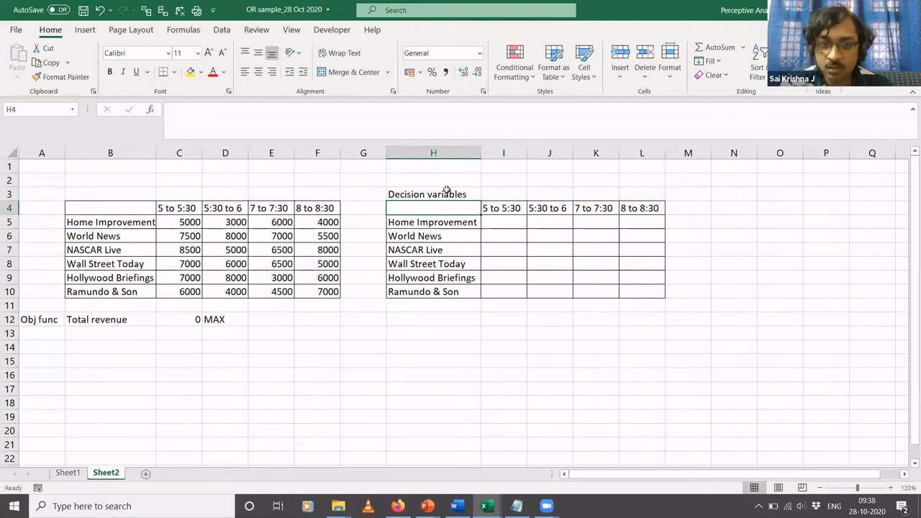
{"action": "left_click", "coordinate": [398, 251]}
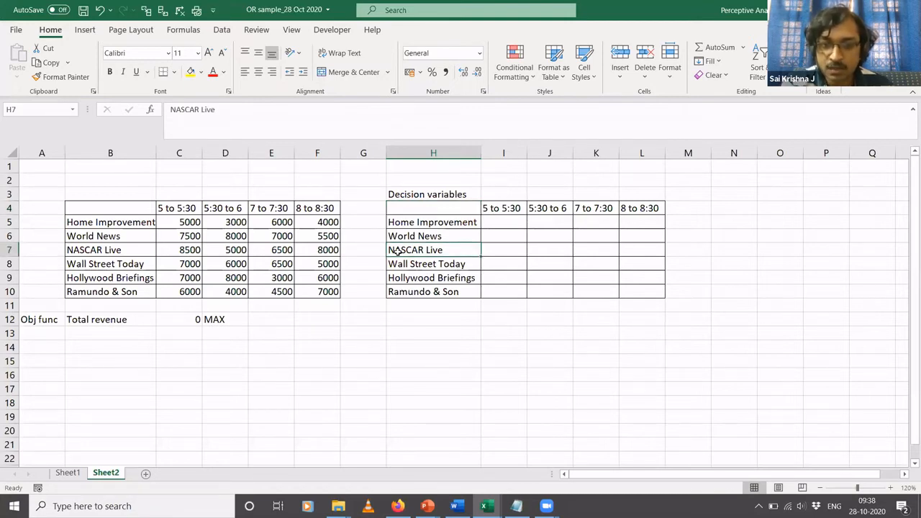
{"action": "left_click", "coordinate": [496, 251]}
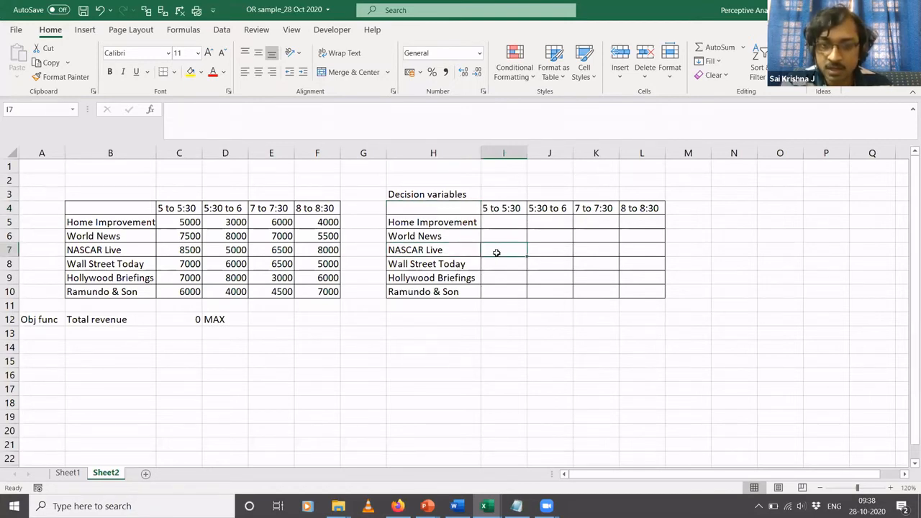
{"action": "left_click", "coordinate": [552, 252]}
{"action": "left_click", "coordinate": [589, 250]}
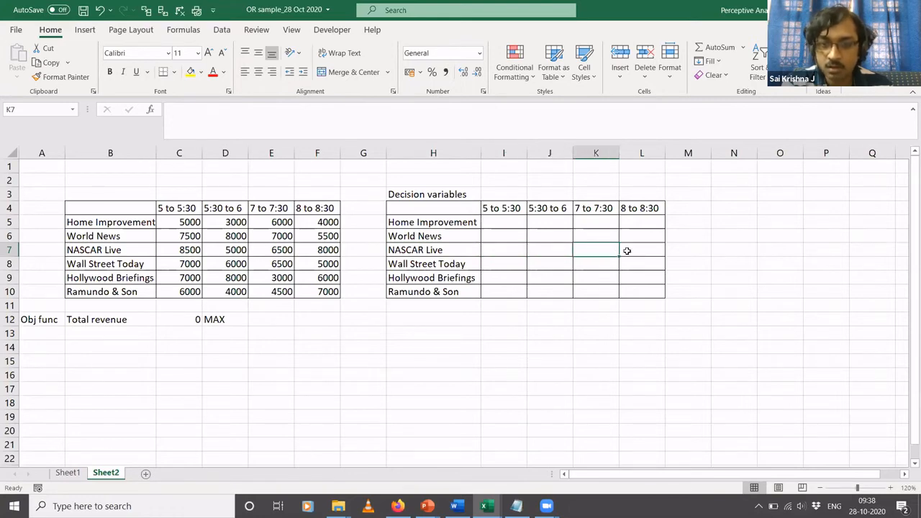
{"action": "left_click", "coordinate": [625, 251]}
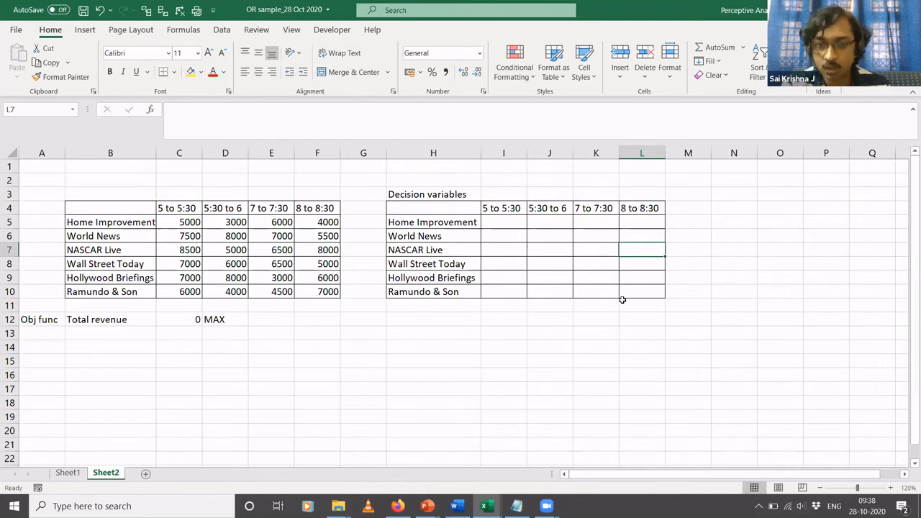
Enter =SUM(I5:L5) in B14 to total the Home Improvement slot assignments for its constraint.
{"action": "left_click", "coordinate": [102, 350]}
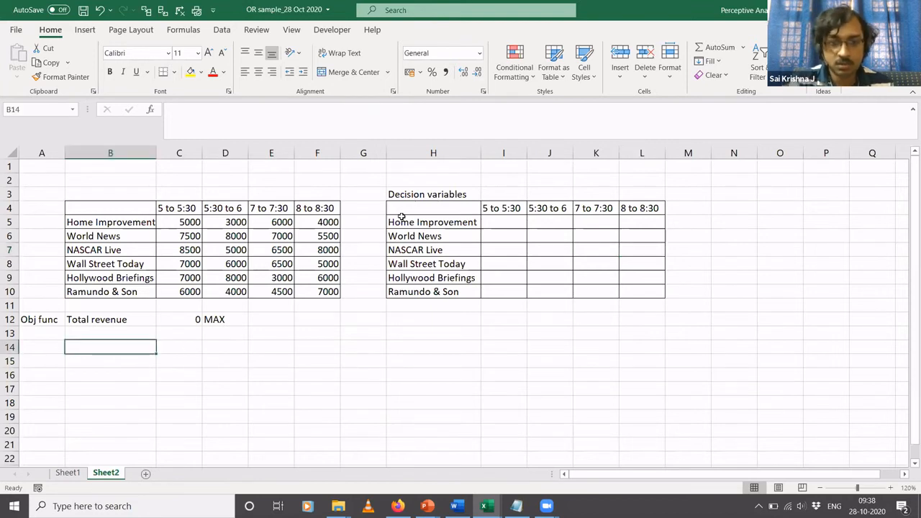
{"action": "key", "text": "Right"}
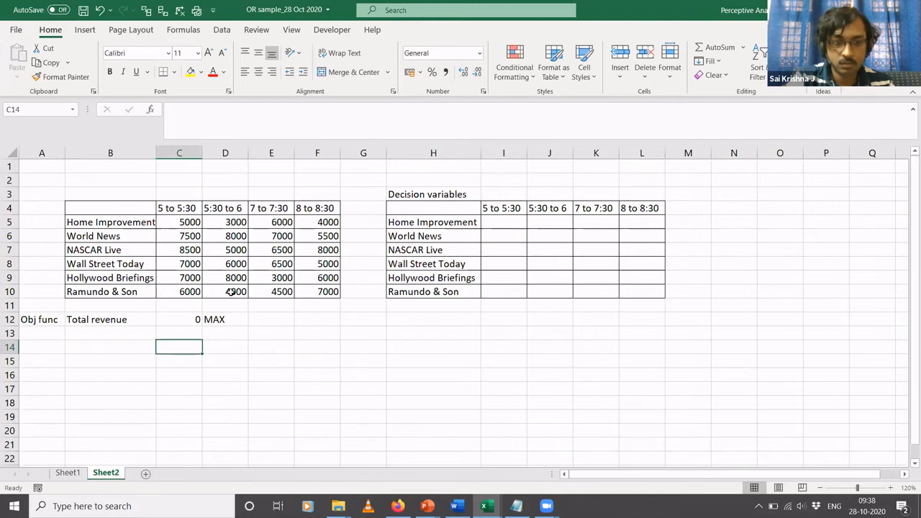
{"action": "key", "text": "Left"}
{"action": "type", "text": "=SUM("}
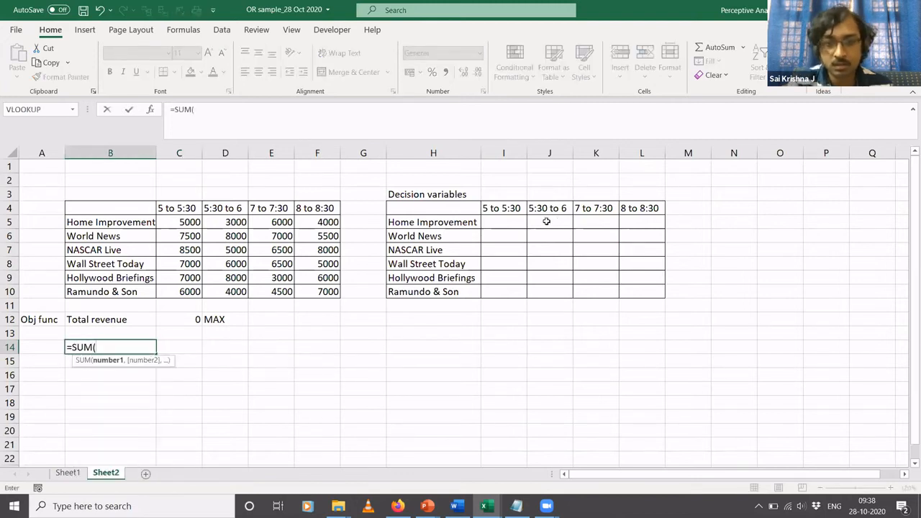
{"action": "left_click", "coordinate": [503, 225]}
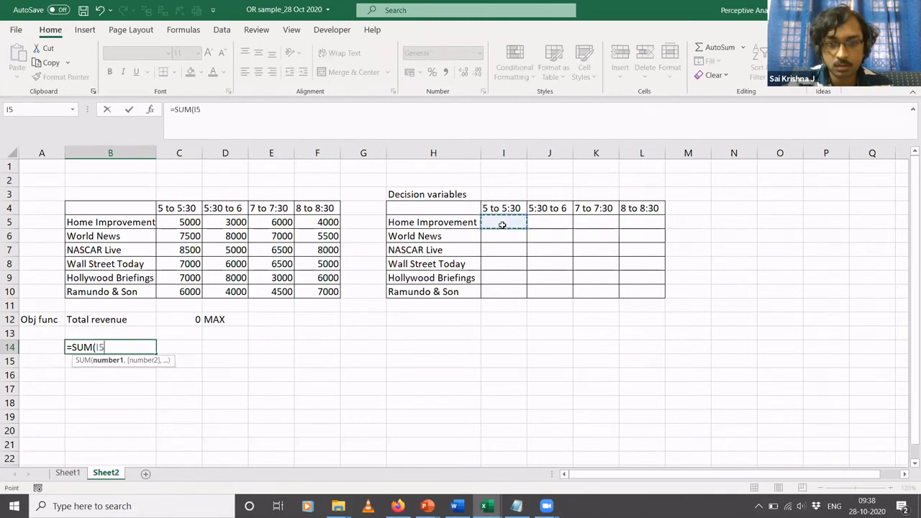
{"action": "key", "text": "shift+Right"}
{"action": "key", "text": "shift+Right"}
{"action": "key", "text": "shift+Right"}
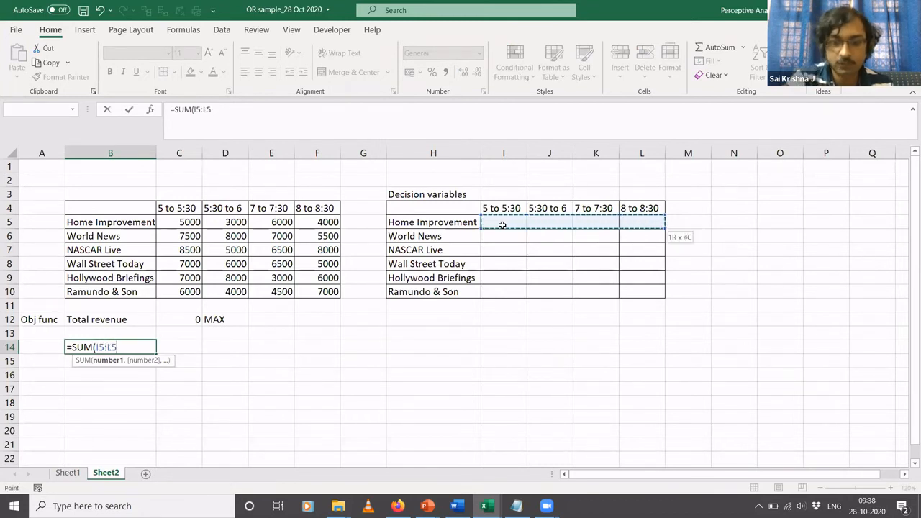
{"action": "type", "text": ")"}
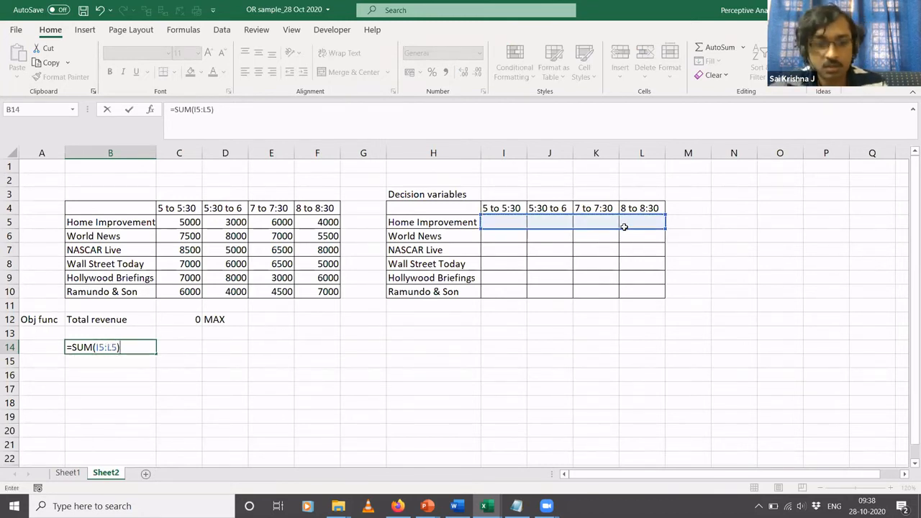
{"action": "key", "text": "Tab"}
Complete the Home Improvement constraint with <= in C14 and the limit 1 in D14.
{"action": "type", "text": "<"}
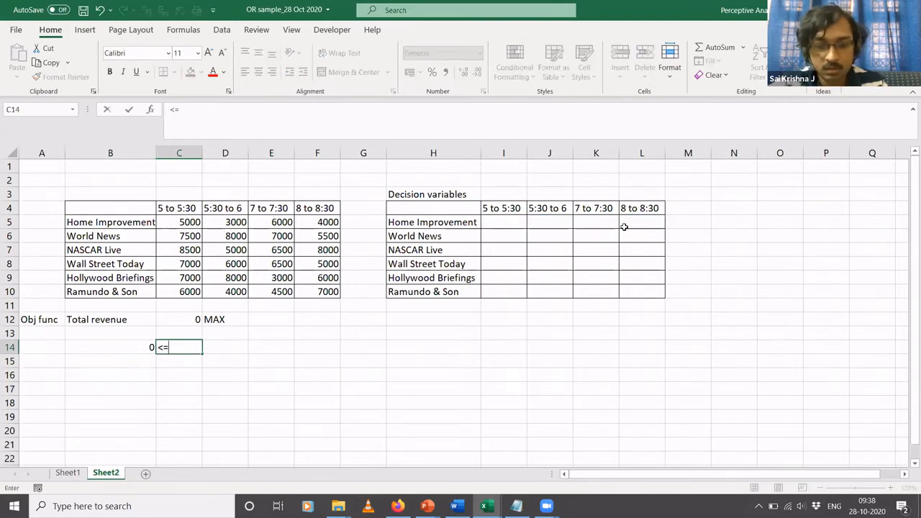
{"action": "key", "text": "Tab"}
{"action": "type", "text": "1"}
{"action": "key", "text": "Return"}
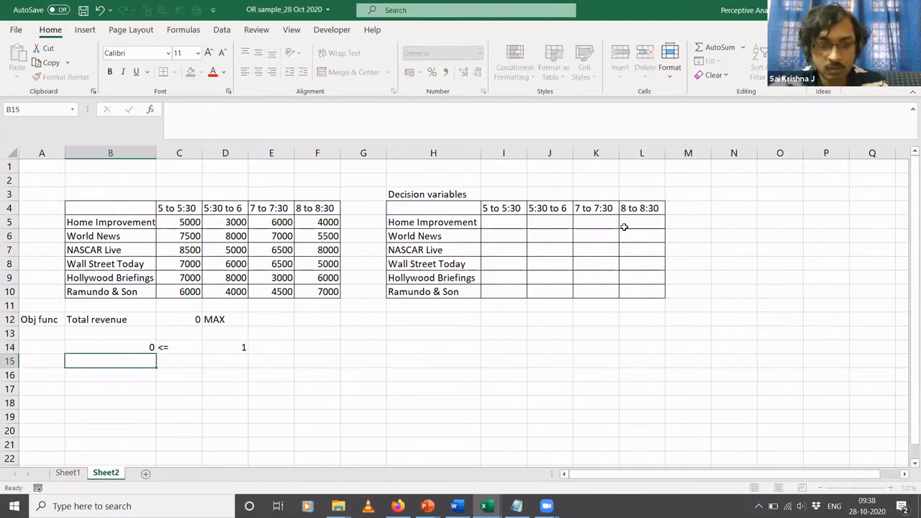
Test the Home Improvement constraint with trial assignments of 1 in J5 and K5.
{"action": "left_click", "coordinate": [546, 222]}
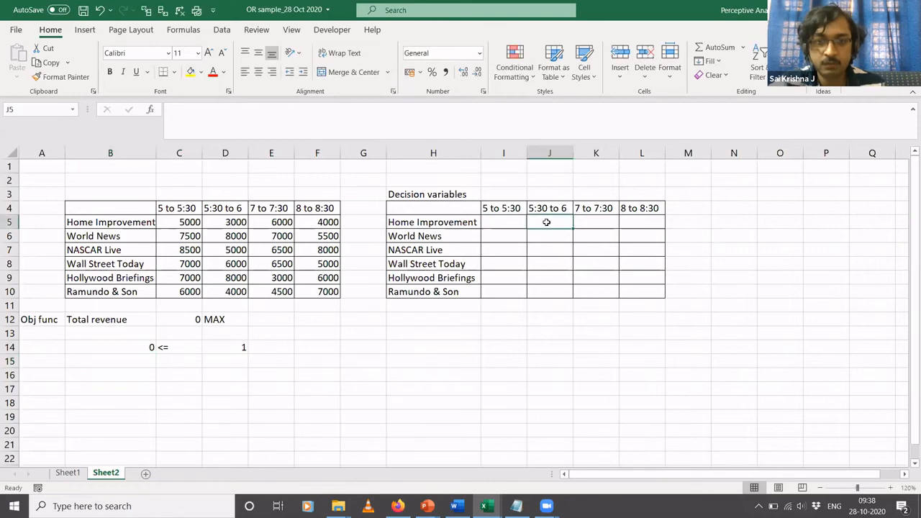
{"action": "type", "text": "1"}
{"action": "key", "text": "Return"}
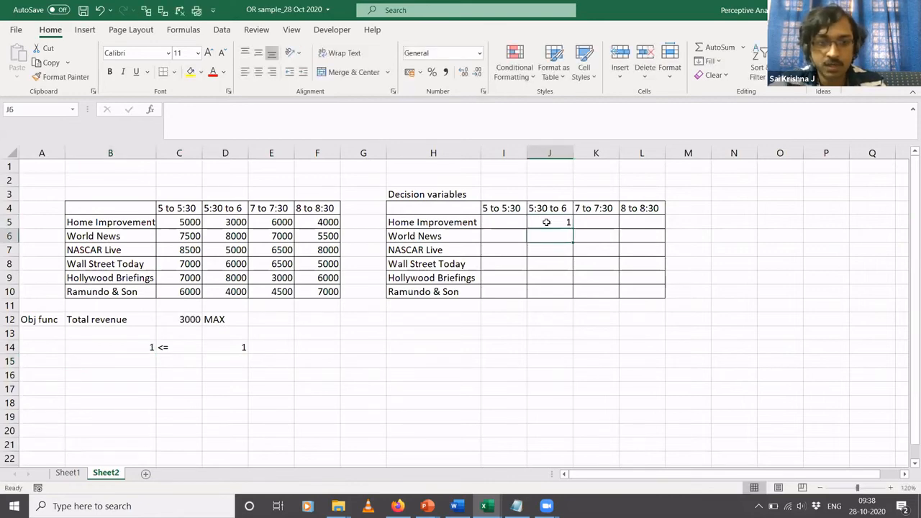
{"action": "key", "text": "Up"}
{"action": "key", "text": "Right"}
{"action": "type", "text": "1"}
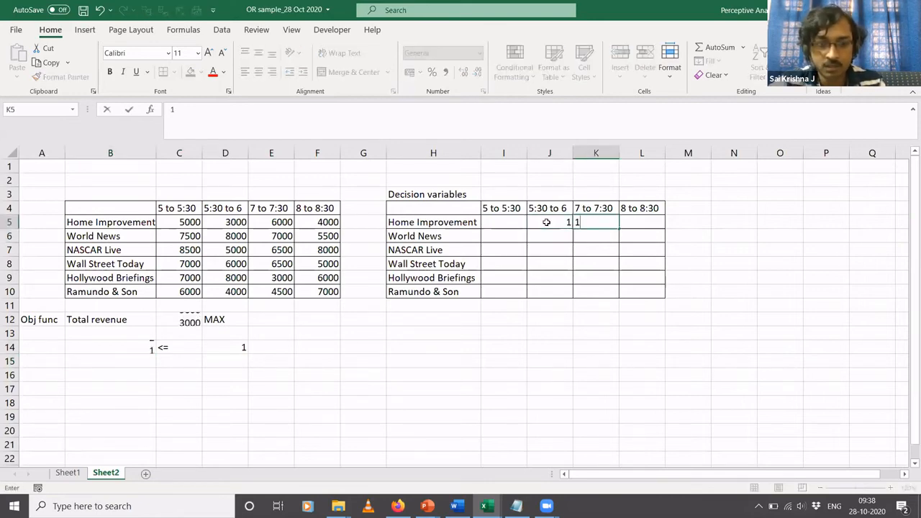
{"action": "key", "text": "Return"}
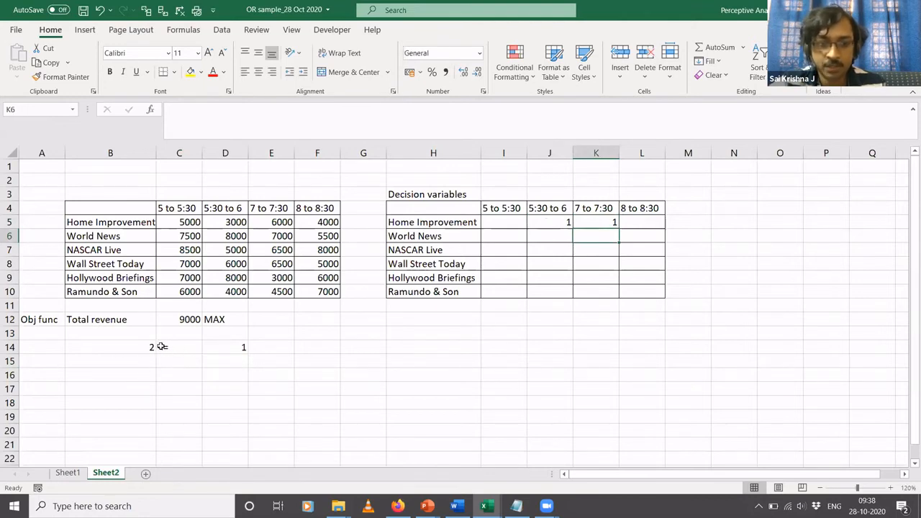
Clear the trial assignments from K5 and J5 in the Home Improvement row.
{"action": "key", "text": "Left"}
{"action": "key", "text": "Up"}
{"action": "key", "text": "Right"}
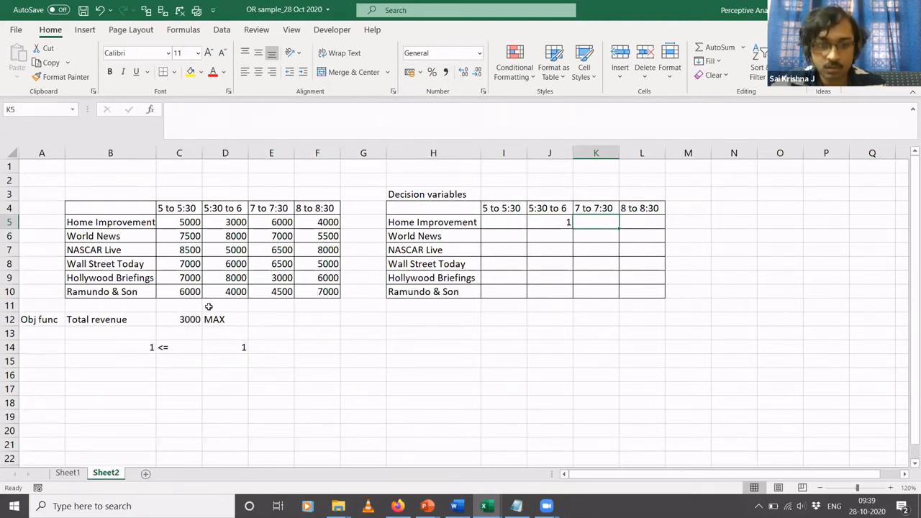
{"action": "key", "text": "Left"}
{"action": "key", "text": "Delete"}
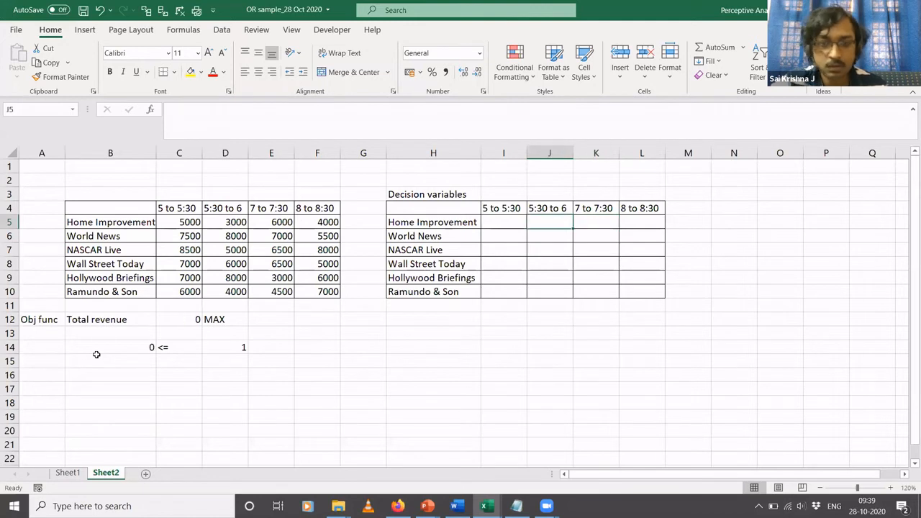
Copy the slot-sum formula from B14 into B15:B19 to total the slots of the other five programs, and check the range in B19.
{"action": "left_click", "coordinate": [113, 347]}
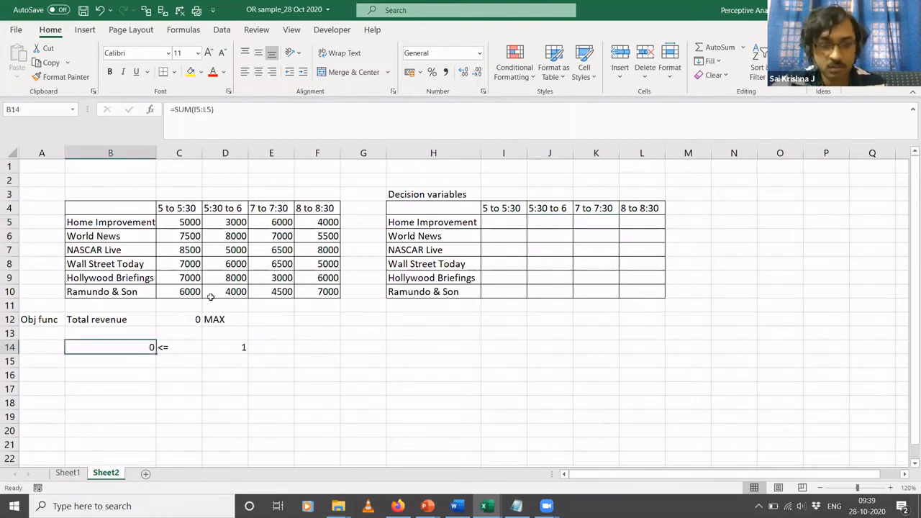
{"action": "key", "text": "F2"}
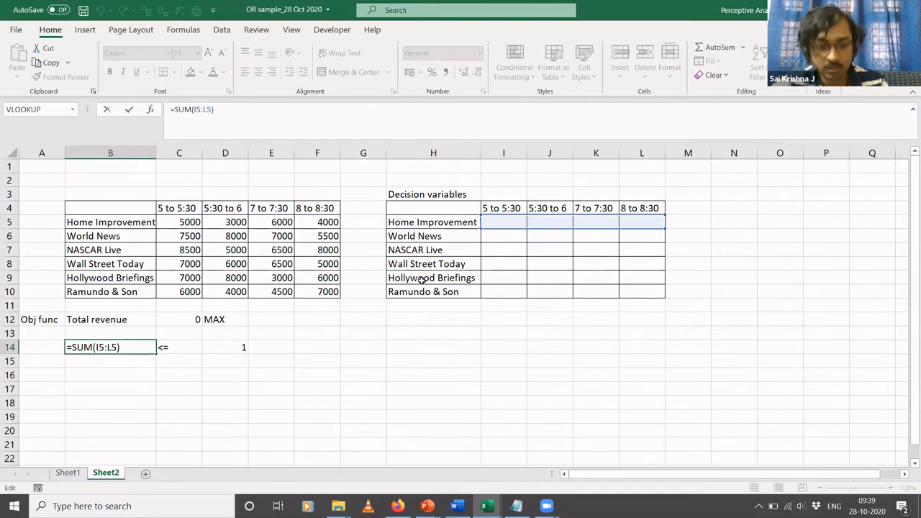
{"action": "key", "text": "Escape"}
{"action": "key", "text": "Down"}
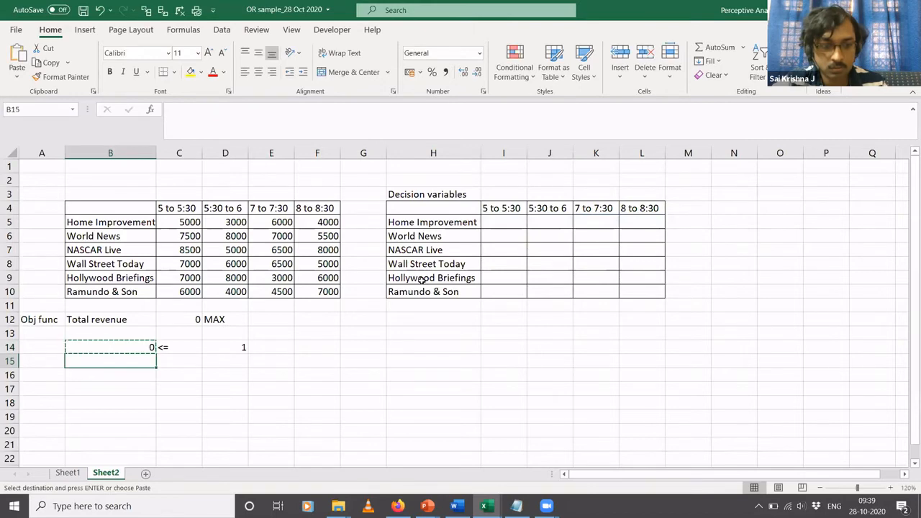
{"action": "key", "text": "ctrl+v"}
{"action": "key", "text": "Down"}
{"action": "key", "text": "ctrl+v"}
{"action": "key", "text": "Down"}
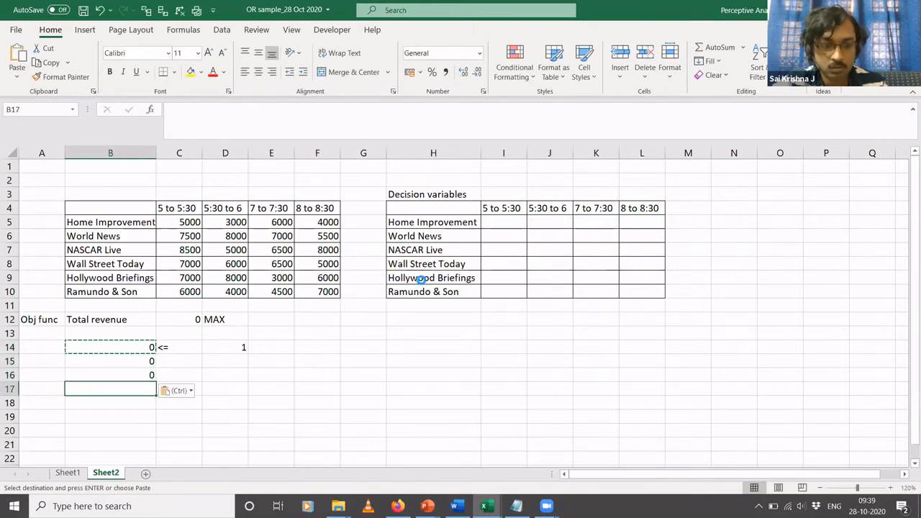
{"action": "key", "text": "ctrl+v"}
{"action": "key", "text": "Down"}
{"action": "key", "text": "ctrl+v"}
{"action": "key", "text": "Down"}
{"action": "key", "text": "ctrl+v"}
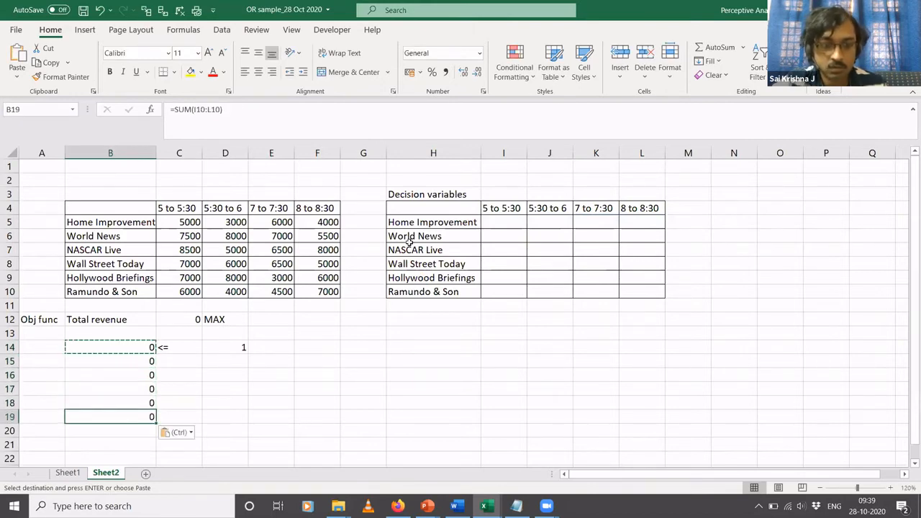
{"action": "left_click", "coordinate": [213, 112]}
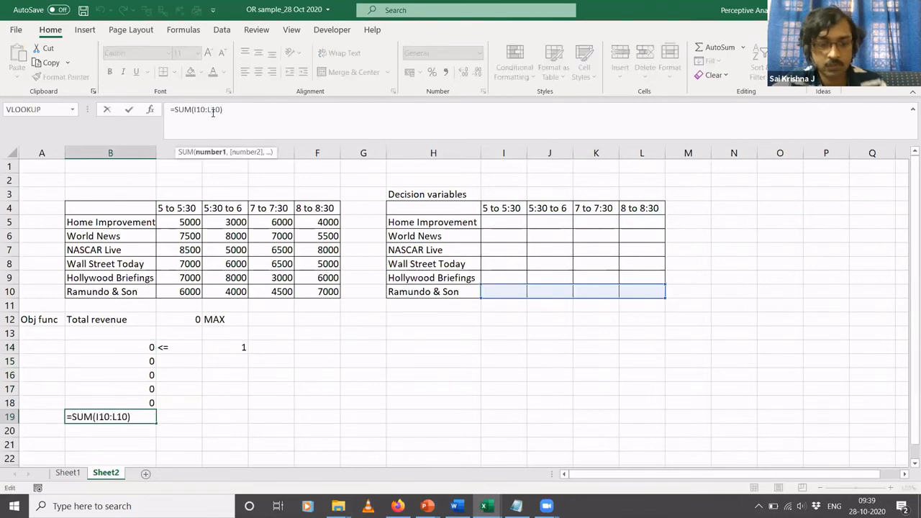
{"action": "key", "text": "Escape"}
Copy the <= sign and limit of 1 from C14:D14 into C15:D19 for the remaining programs.
{"action": "left_click", "coordinate": [165, 346]}
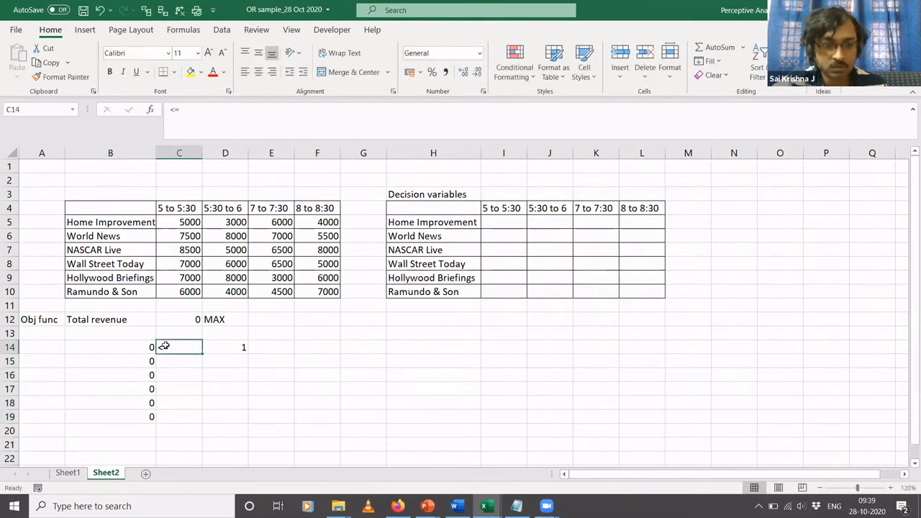
{"action": "key", "text": "shift+Right"}
{"action": "key", "text": "ctrl+c"}
{"action": "key", "text": "Down"}
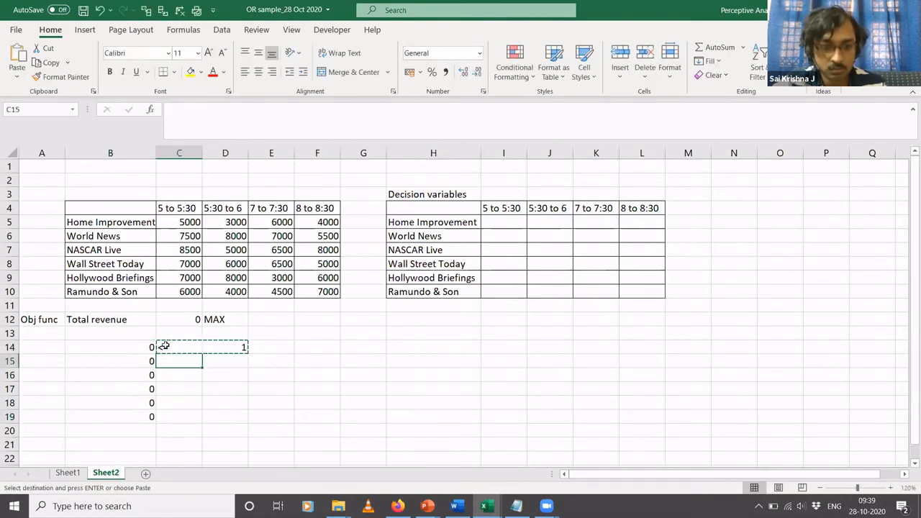
{"action": "key", "text": "shift+Down"}
{"action": "key", "text": "shift+Down"}
{"action": "key", "text": "shift+Down"}
{"action": "key", "text": "shift+Down"}
{"action": "key", "text": "shift+Right"}
{"action": "key", "text": "ctrl+v"}
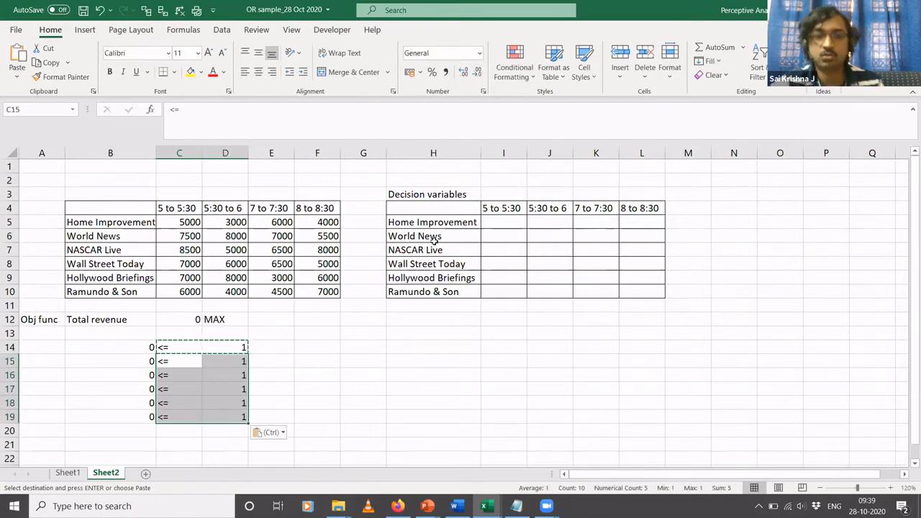
Insert a blank row at row 13 and enter the heading "Only one slot per program" in B14 above the constraints.
{"action": "left_click", "coordinate": [488, 238]}
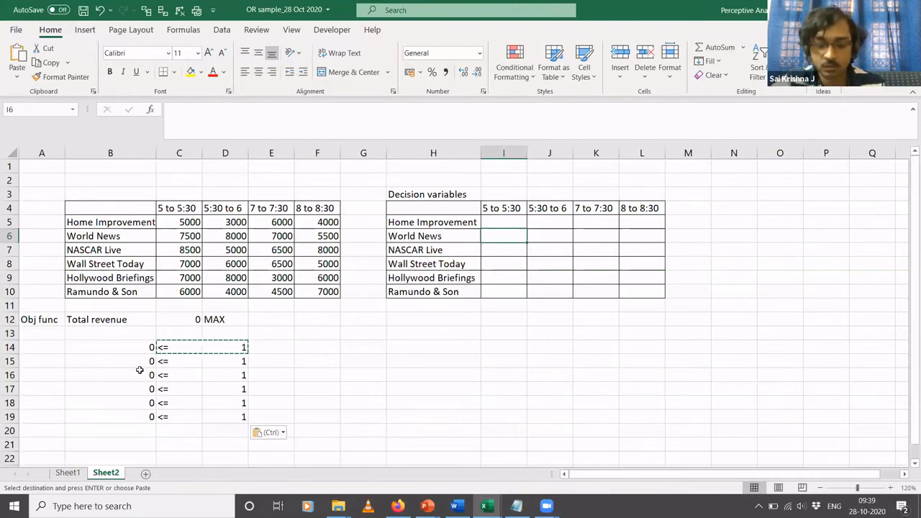
{"action": "key", "text": "Left"}
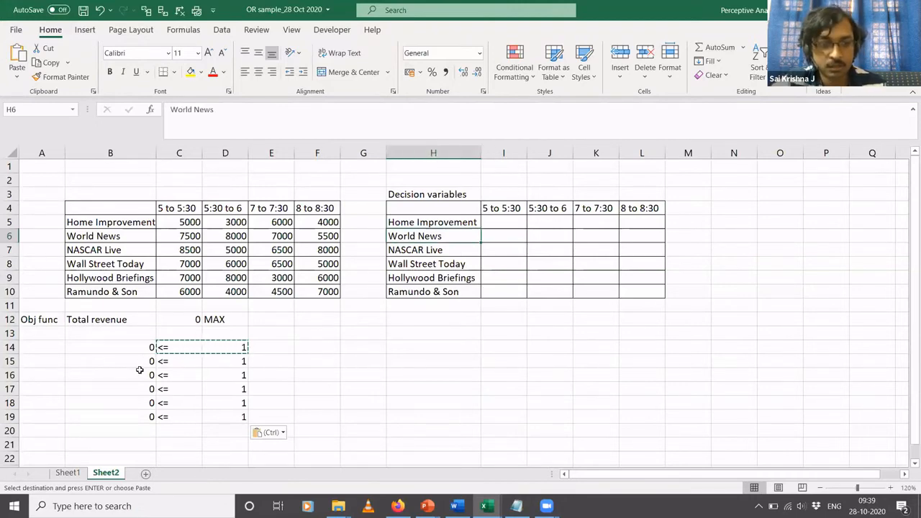
{"action": "left_click", "coordinate": [9, 333]}
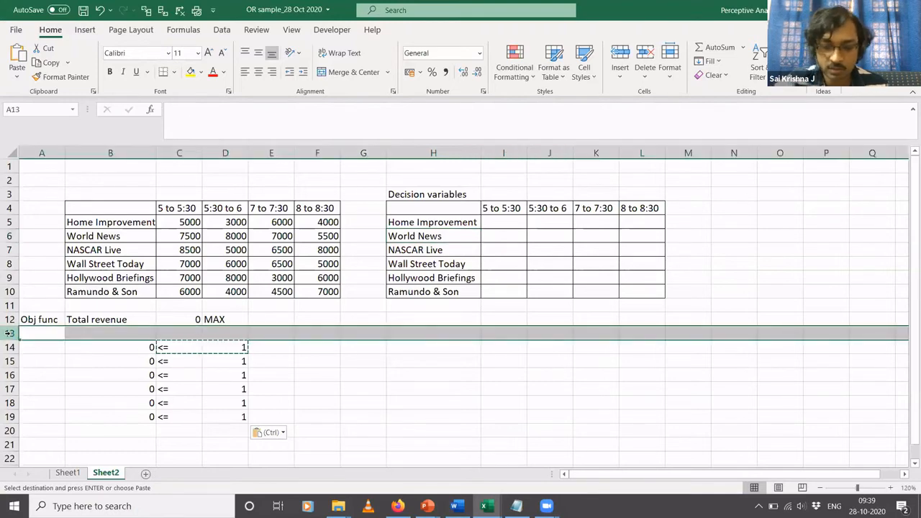
{"action": "key", "text": "ctrl+shift+plus"}
{"action": "double_click", "coordinate": [108, 350]}
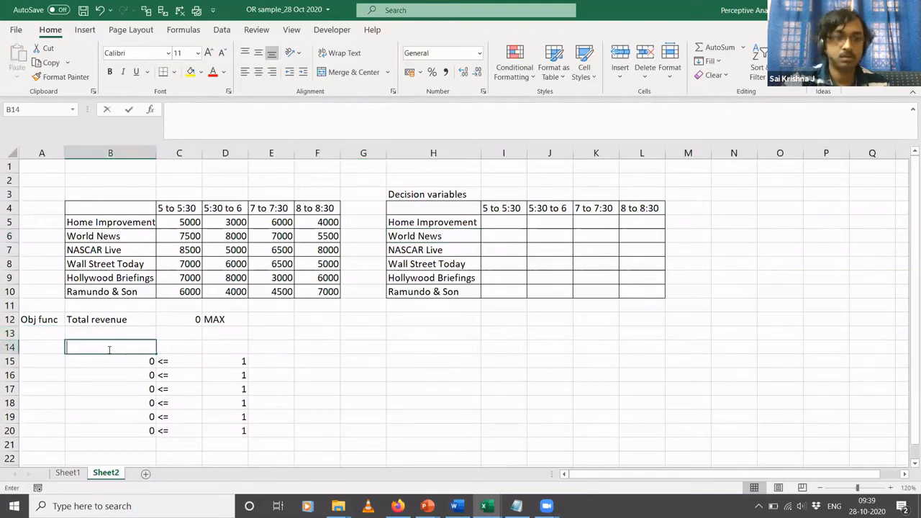
{"action": "type", "text": "Only"}
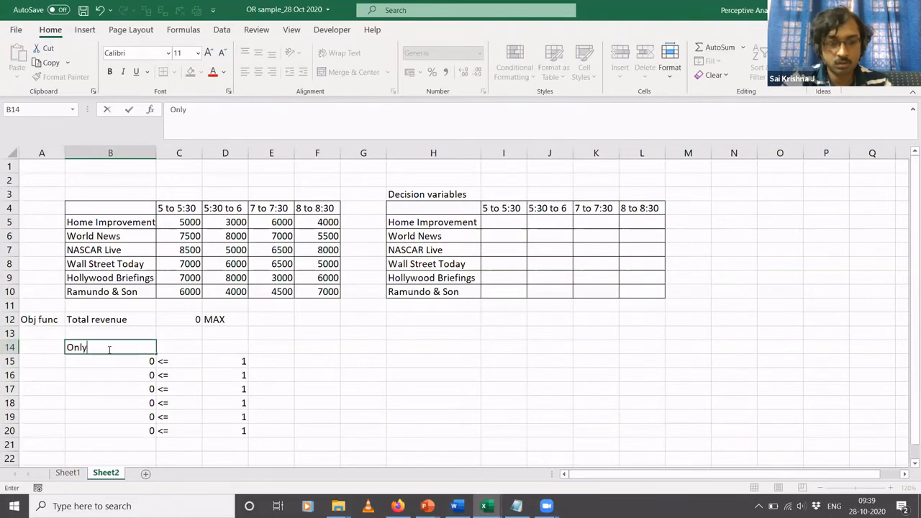
{"action": "type", "text": " on"}
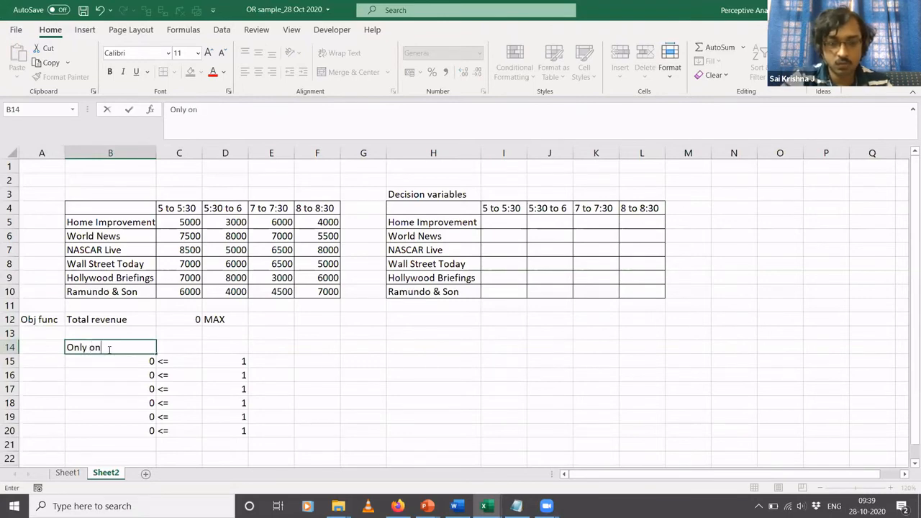
{"action": "type", "text": "e slot per program"}
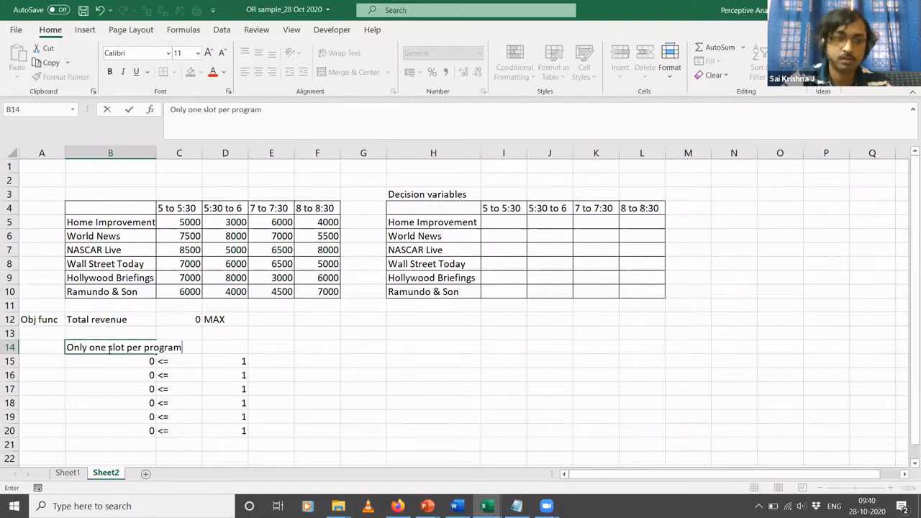
{"action": "key", "text": "Return"}
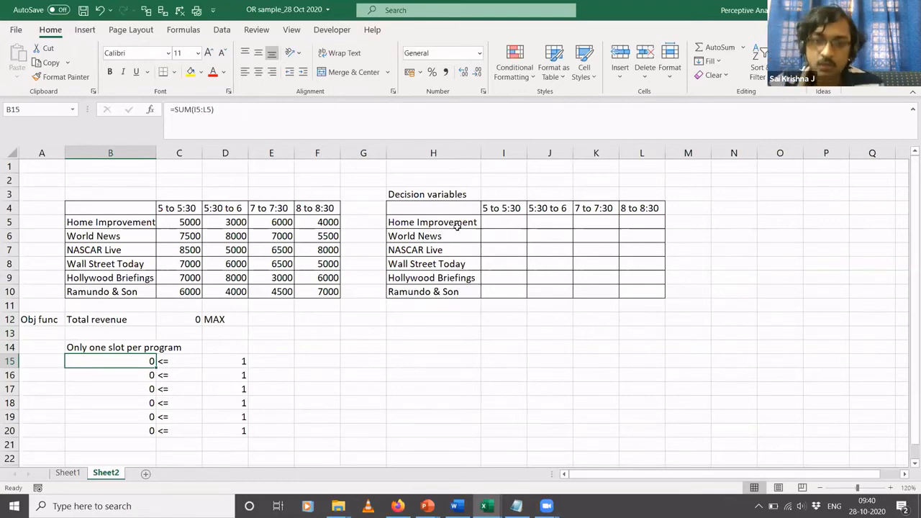
Try a value of 1 for Home Improvement in I5, go through the 5 to 5:30 column, and clear the trial value.
{"action": "left_click", "coordinate": [503, 223]}
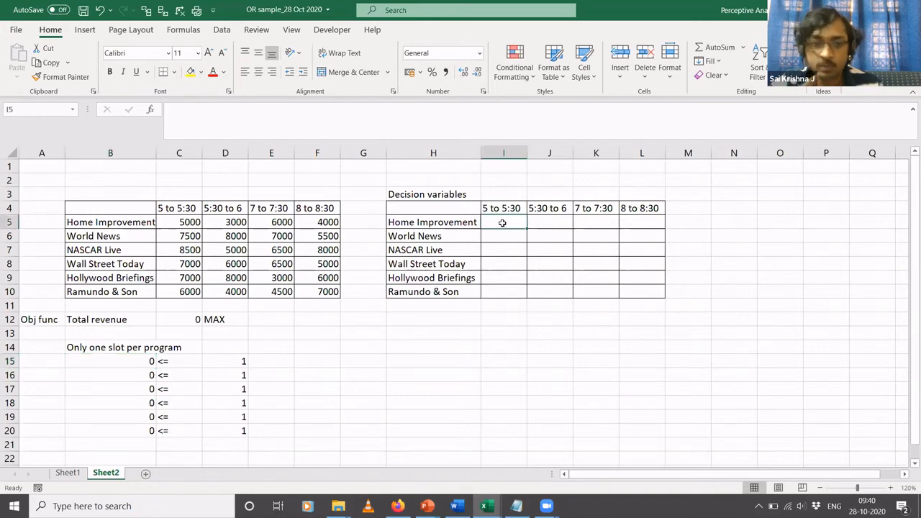
{"action": "type", "text": "1"}
{"action": "key", "text": "Return"}
{"action": "key", "text": "Down"}
{"action": "key", "text": "Down"}
{"action": "key", "text": "Down"}
{"action": "key", "text": "Down"}
{"action": "key", "text": "Down"}
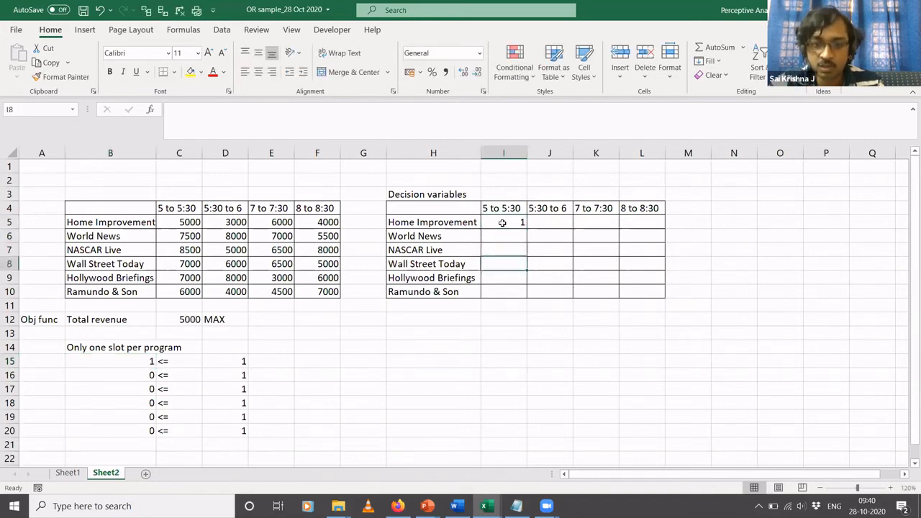
{"action": "key", "text": "Up"}
{"action": "key", "text": "Up"}
{"action": "key", "text": "Up"}
{"action": "key", "text": "Up"}
{"action": "key", "text": "Up"}
{"action": "key", "text": "Up"}
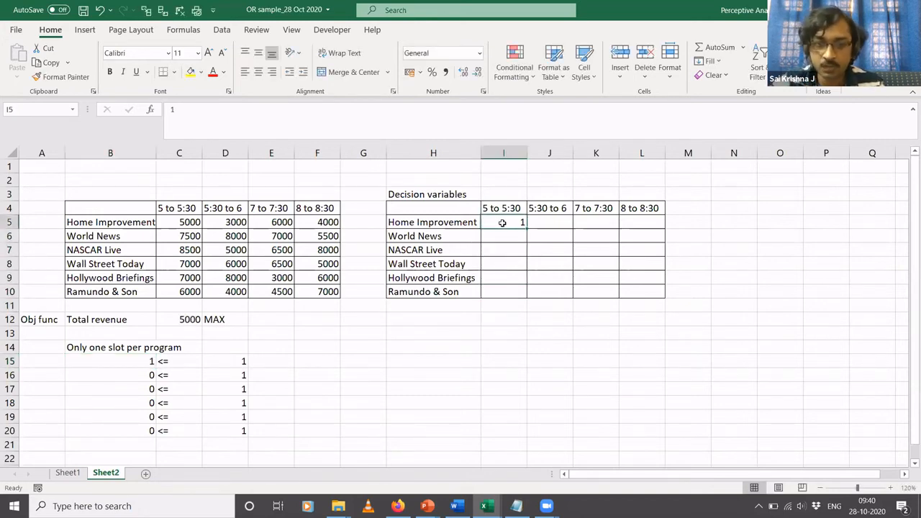
{"action": "key", "text": "Delete"}
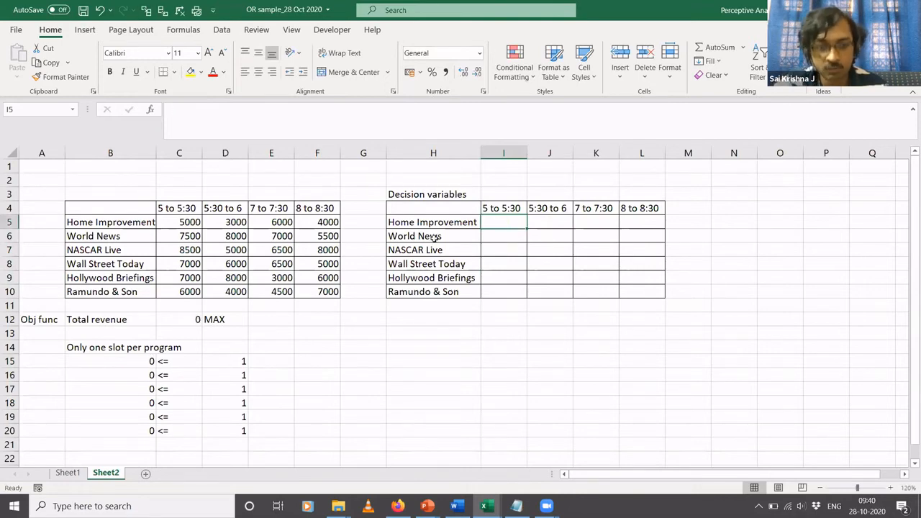
Enter =SUM(I5:I10) in G15 to total the program assignments in the 5 to 5:30 slot.
{"action": "left_click", "coordinate": [350, 361]}
{"action": "type", "text": "=SUM("}
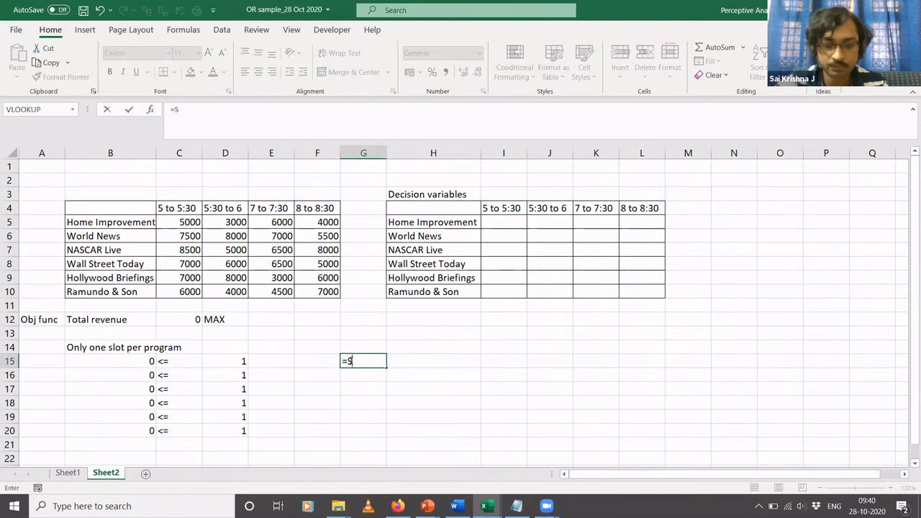
{"action": "left_click", "coordinate": [493, 221]}
{"action": "key", "text": "shift+Down"}
{"action": "key", "text": "shift+Down"}
{"action": "key", "text": "shift+Down"}
{"action": "key", "text": "shift+Down"}
{"action": "key", "text": "shift+Down"}
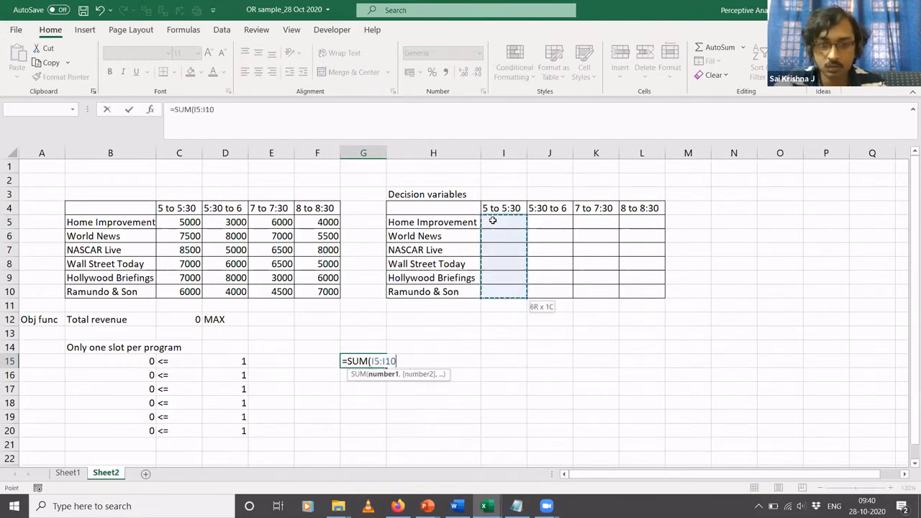
{"action": "type", "text": ")"}
{"action": "key", "text": "Return"}
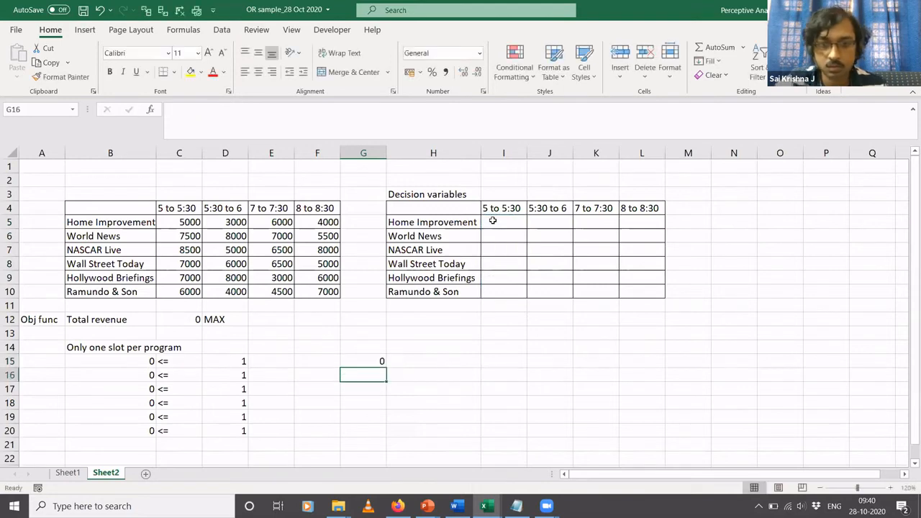
Total the 5:30 to 6 assignments with a SUM formula in G16 and the 7 to 7:30 assignments with =SUM(K5:K10) in G17.
{"action": "type", "text": "=SUM("}
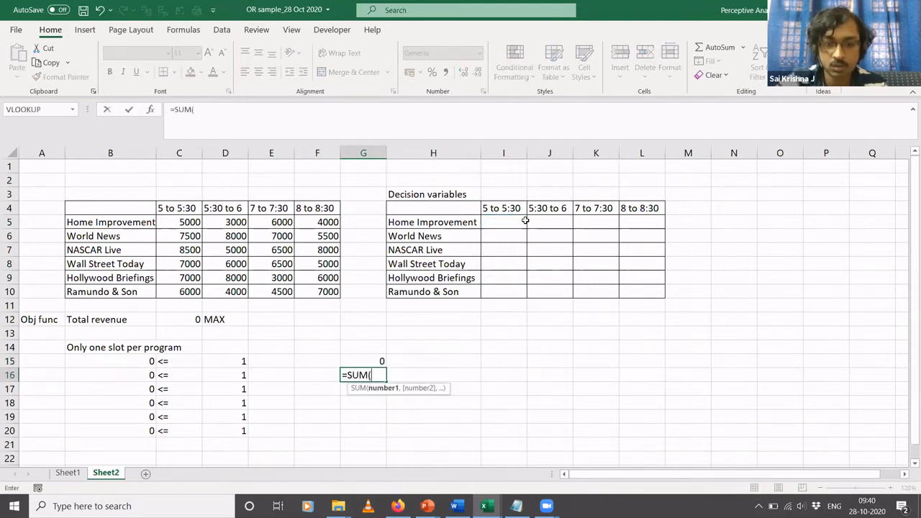
{"action": "left_click_drag", "start_coordinate": [552, 220], "coordinate": [552, 216]}
{"action": "key", "text": "Return"}
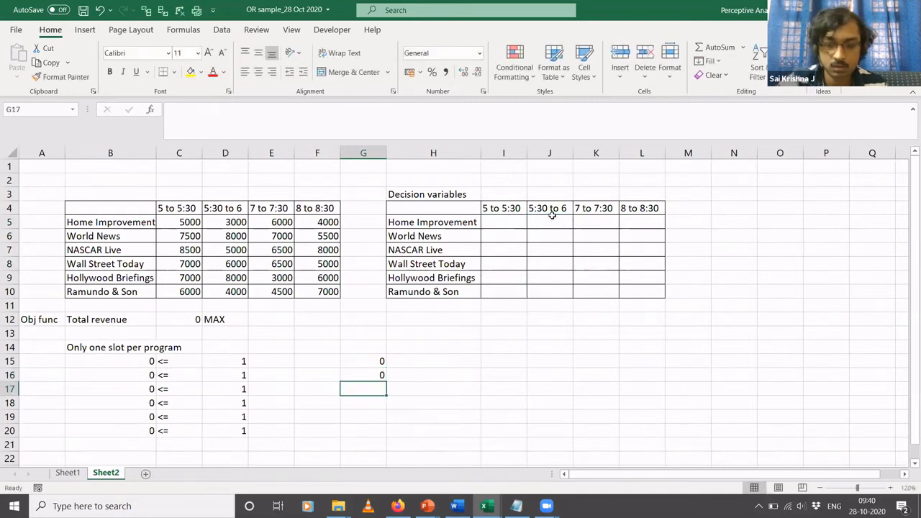
{"action": "type", "text": "=SUM("}
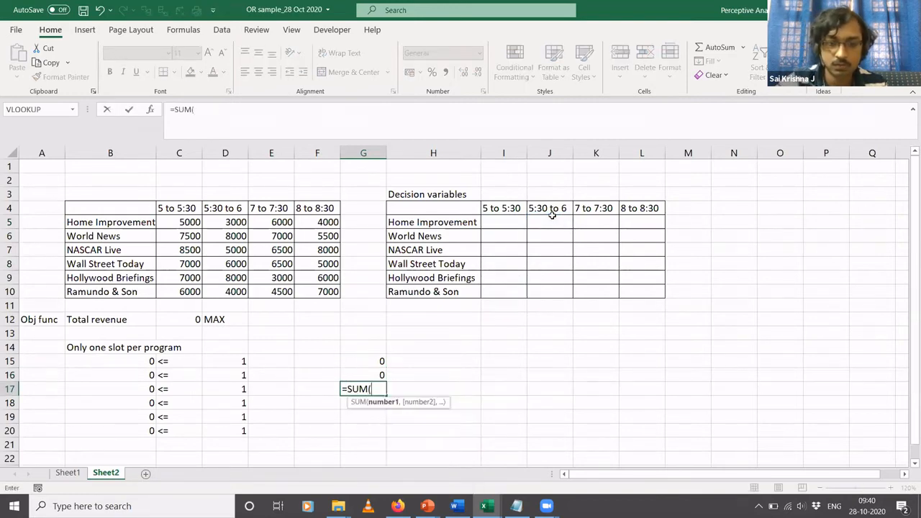
{"action": "left_click_drag", "start_coordinate": [577, 220], "coordinate": [578, 291]}
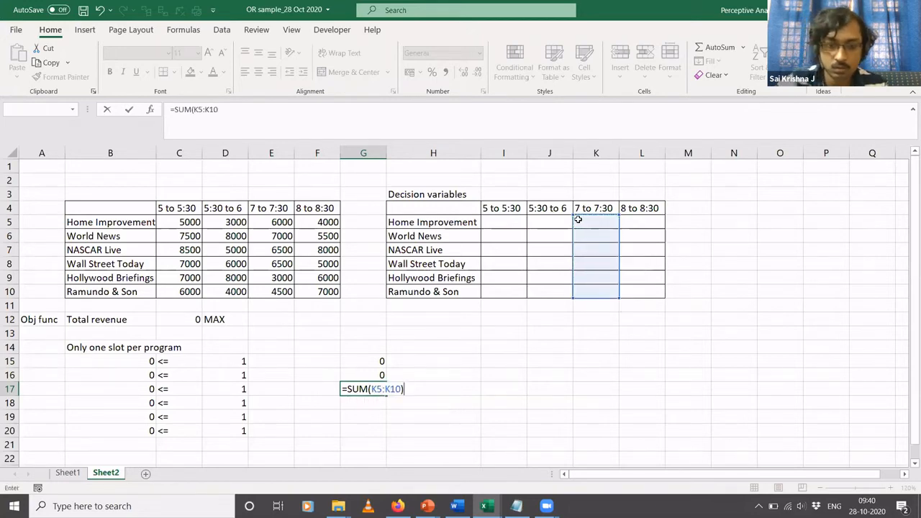
{"action": "key", "text": "Return"}
Enter =SUM(L5:L10) in G18 to total the program assignments in the 8 to 8:30 slot.
{"action": "type", "text": "=SU"}
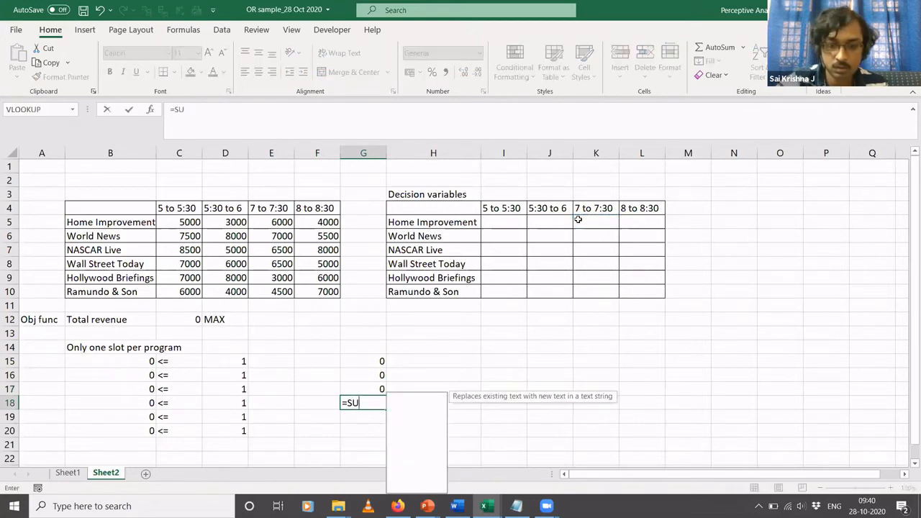
{"action": "type", "text": "M("}
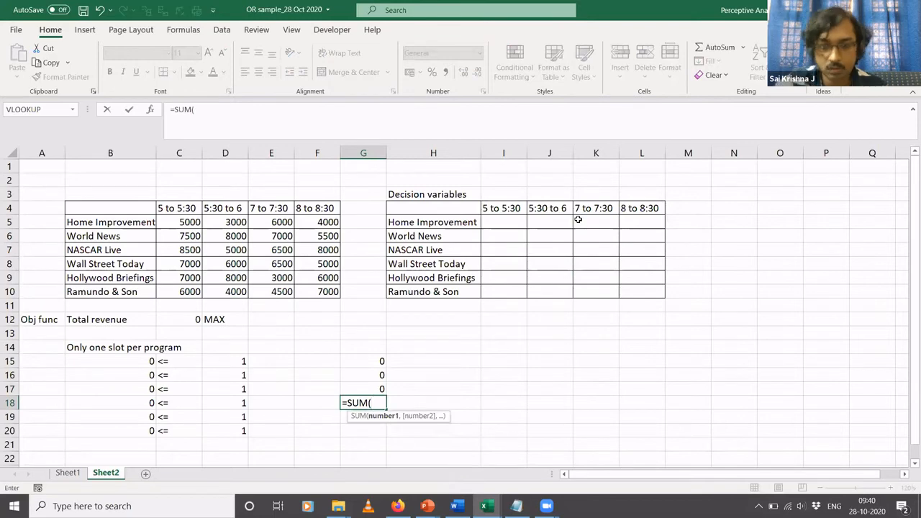
{"action": "left_click", "coordinate": [633, 222]}
{"action": "key", "text": "shift+Down"}
{"action": "key", "text": "shift+Down"}
{"action": "key", "text": "shift+Down"}
{"action": "key", "text": "shift+Down"}
{"action": "key", "text": "shift+Down"}
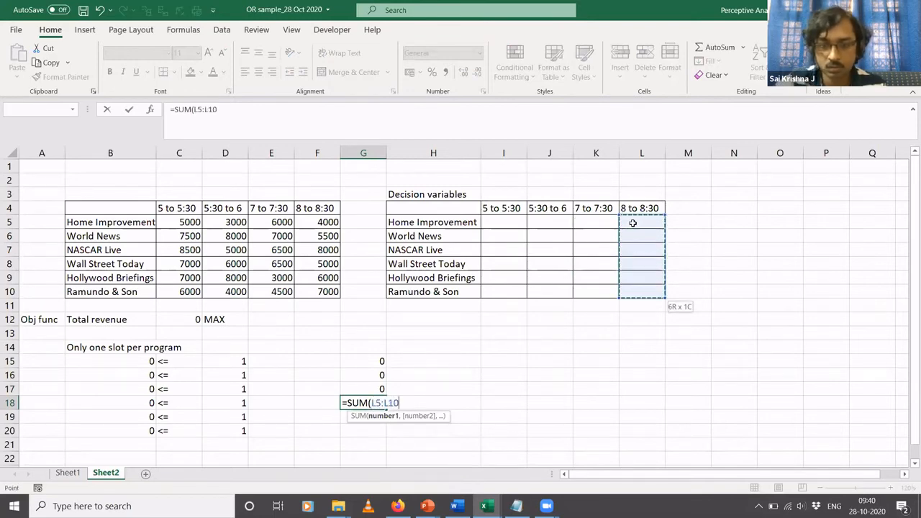
{"action": "type", "text": ")"}
{"action": "key", "text": "ctrl+Return"}
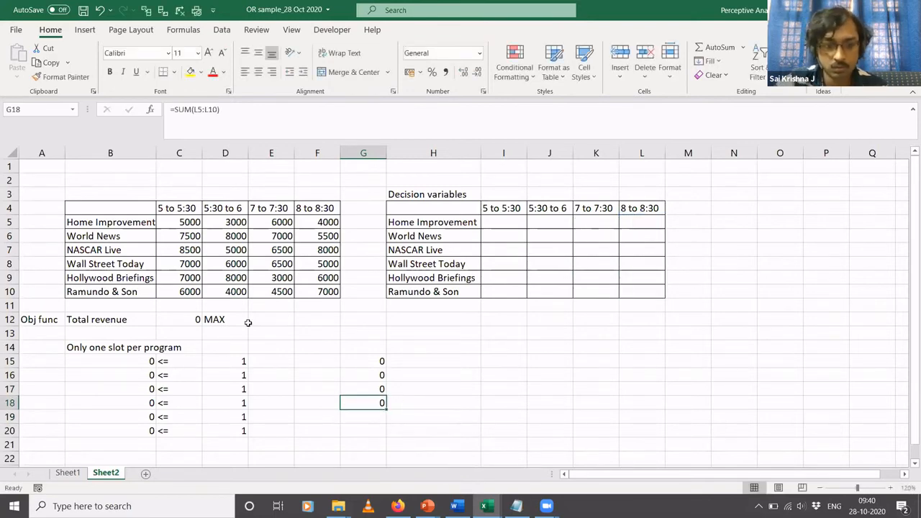
Copy the <= signs and limits of 1 from C15:D18 to H15:I18 beside the slot totals.
{"action": "left_click_drag", "start_coordinate": [165, 362], "coordinate": [166, 368]}
{"action": "key", "text": "shift+Down"}
{"action": "key", "text": "shift+Down"}
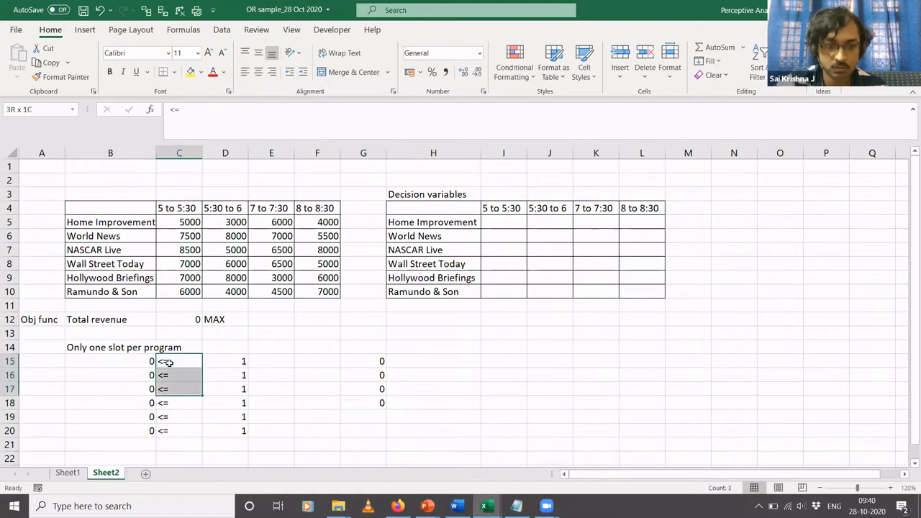
{"action": "key", "text": "shift+Right"}
{"action": "key", "text": "ctrl+c"}
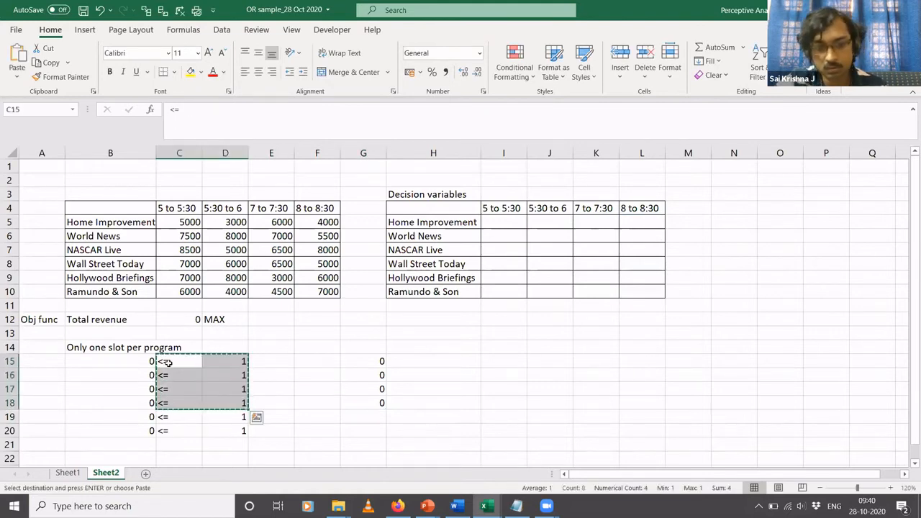
{"action": "left_click", "coordinate": [431, 360]}
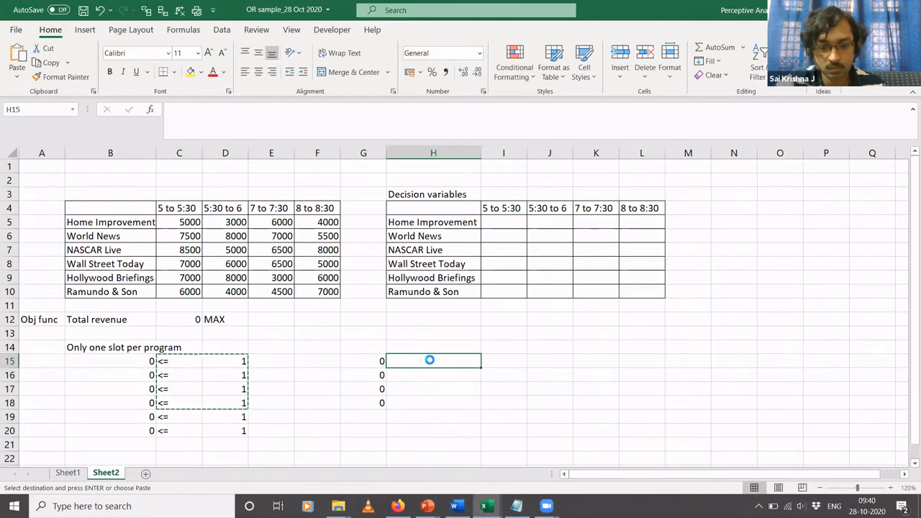
{"action": "key", "text": "ctrl+v"}
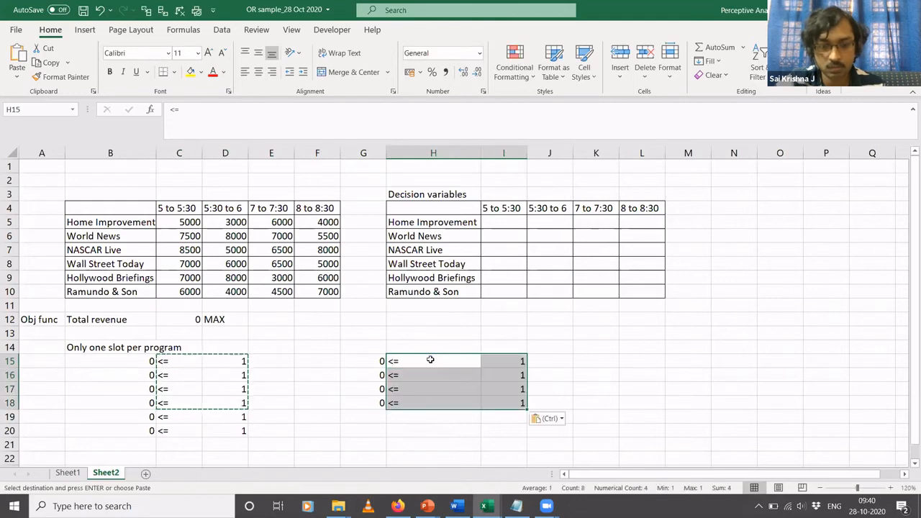
Enter the heading "Only one program per slot" in G14 above the slot constraints.
{"action": "left_click", "coordinate": [376, 347]}
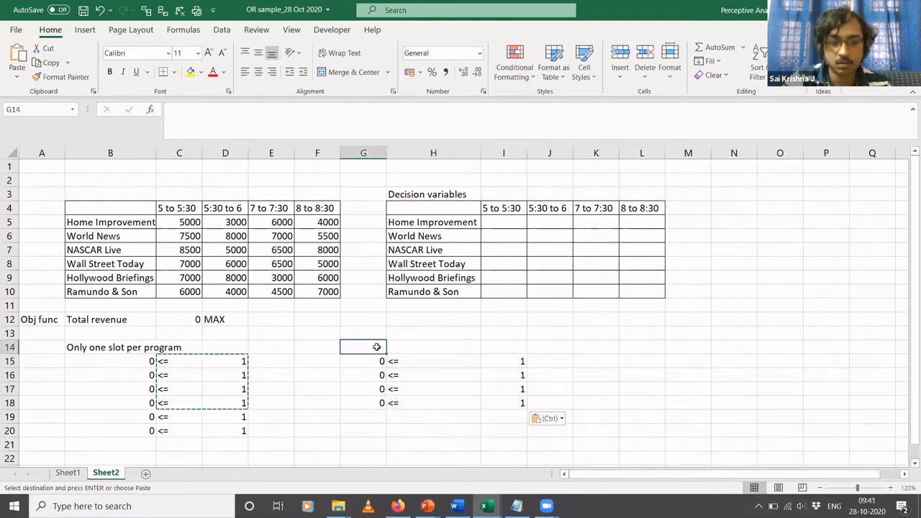
{"action": "type", "text": "Only"}
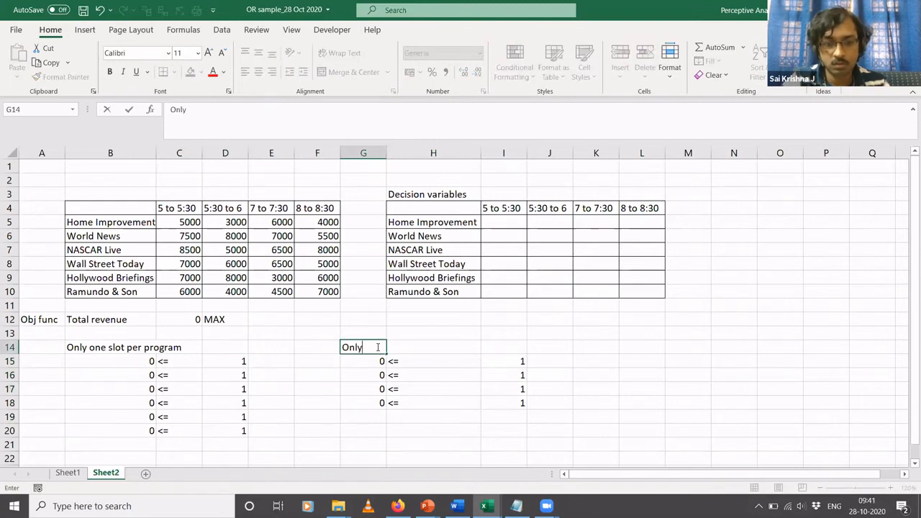
{"action": "type", "text": " one"}
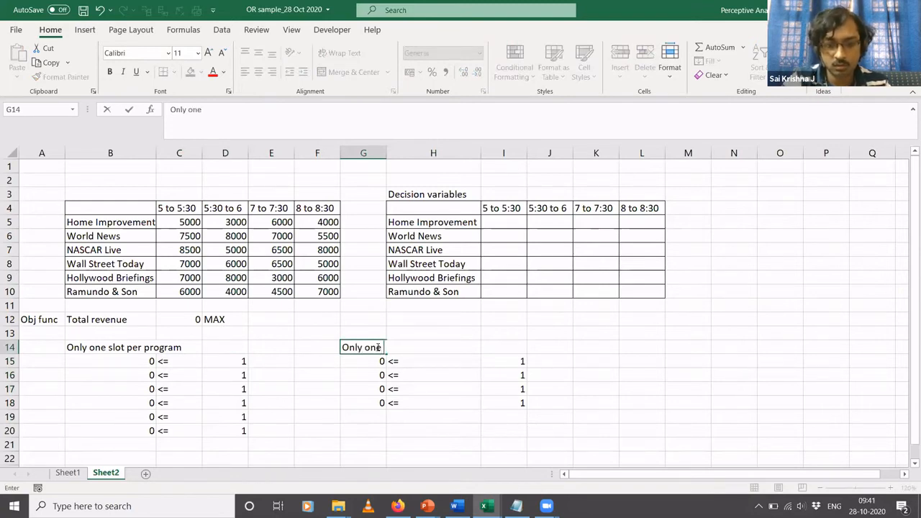
{"action": "type", "text": " pro gram"}
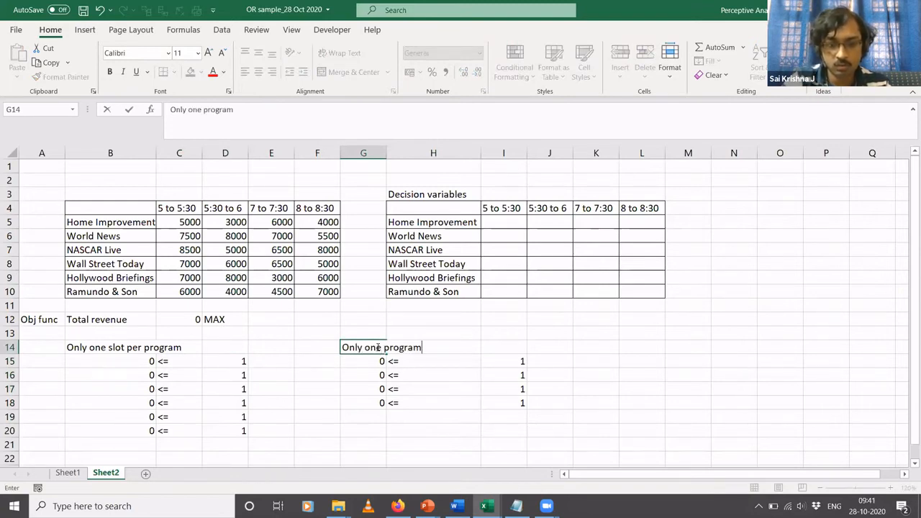
{"action": "type", "text": " per slot"}
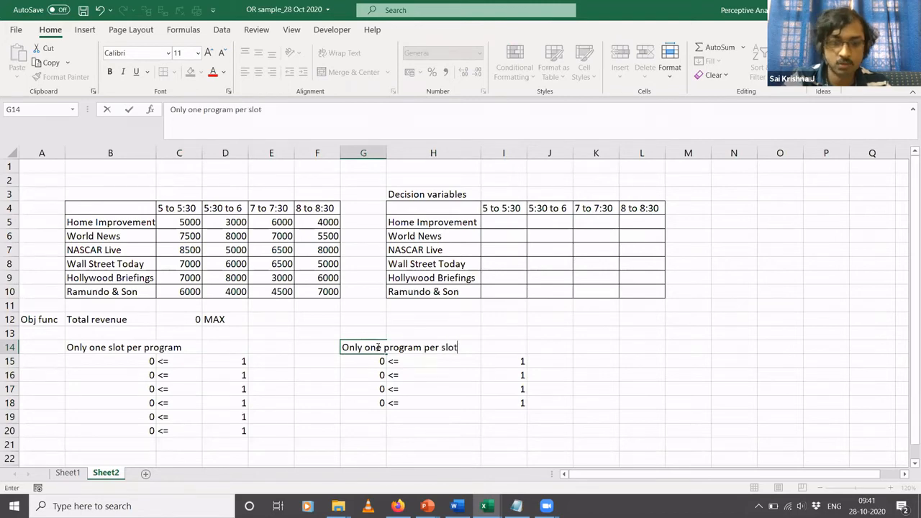
{"action": "key", "text": "Return"}
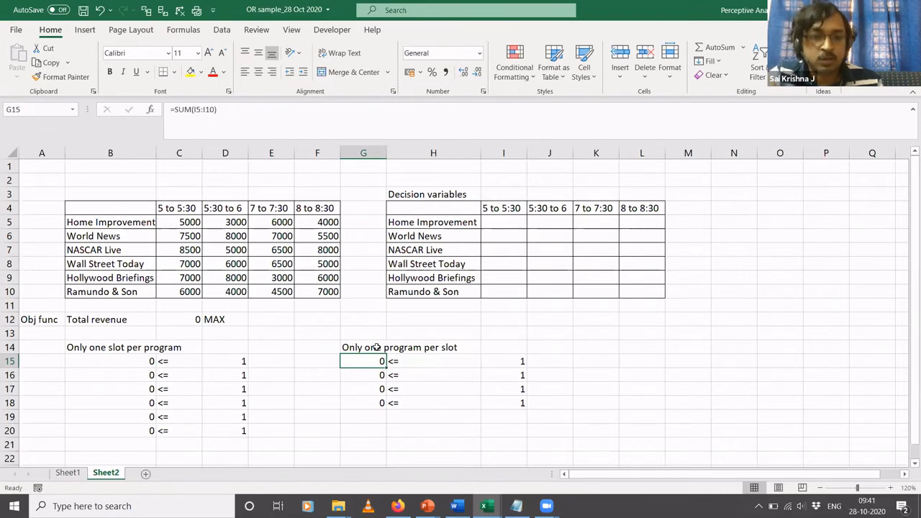
Check in the Excel options whether the Solver Add-in is among the active application add-ins.
{"action": "left_click", "coordinate": [166, 322]}
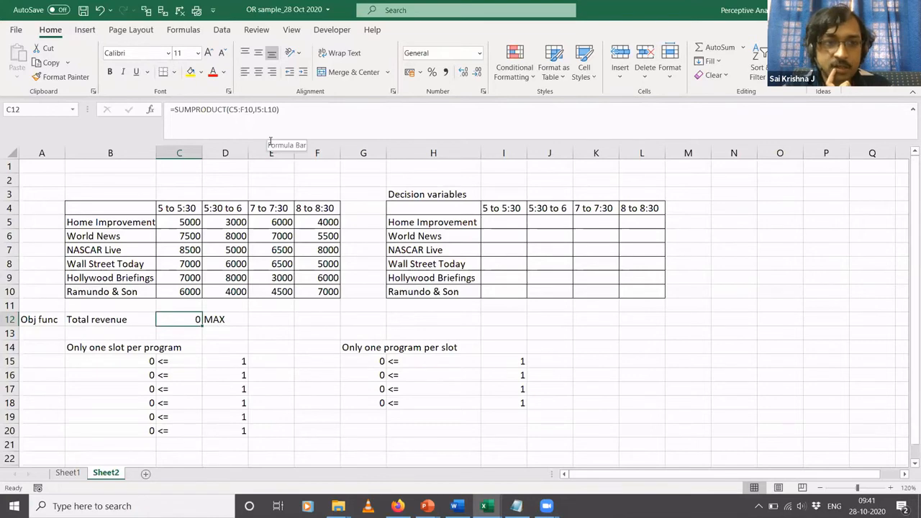
{"action": "left_click", "coordinate": [221, 32]}
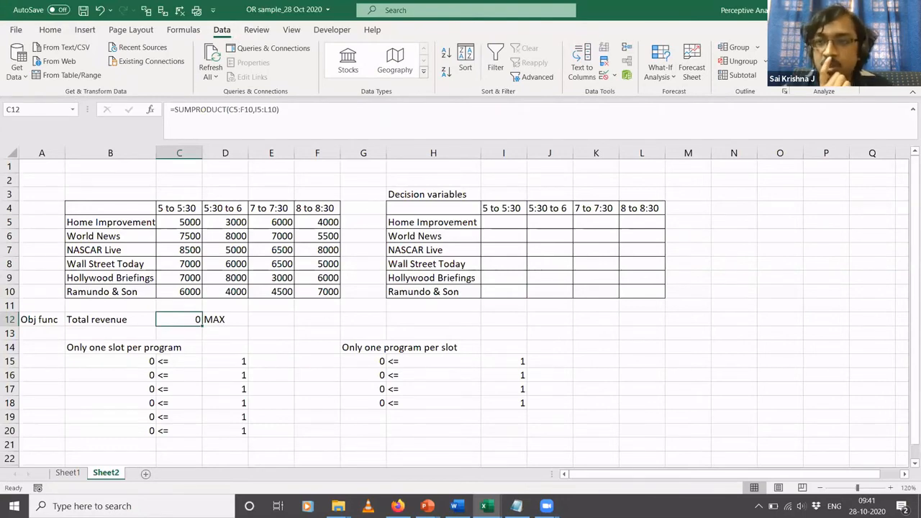
{"action": "left_click", "coordinate": [17, 30]}
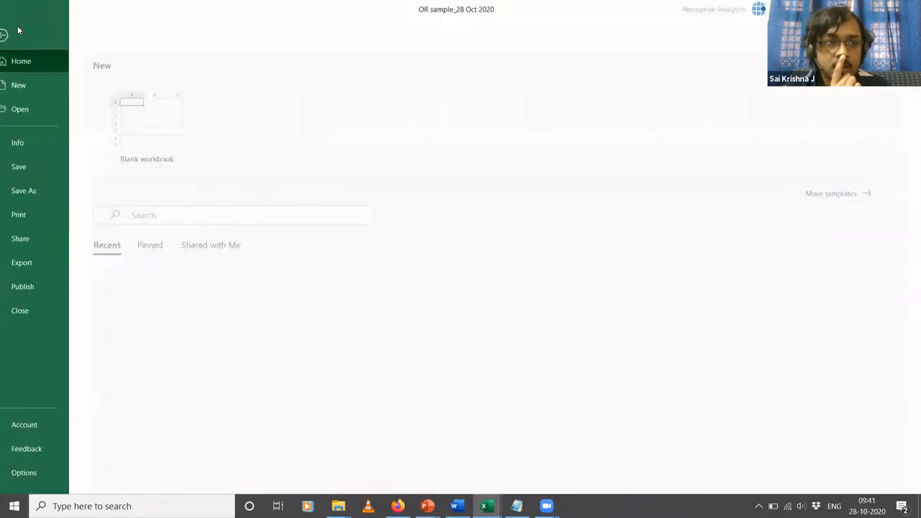
{"action": "left_click", "coordinate": [36, 472]}
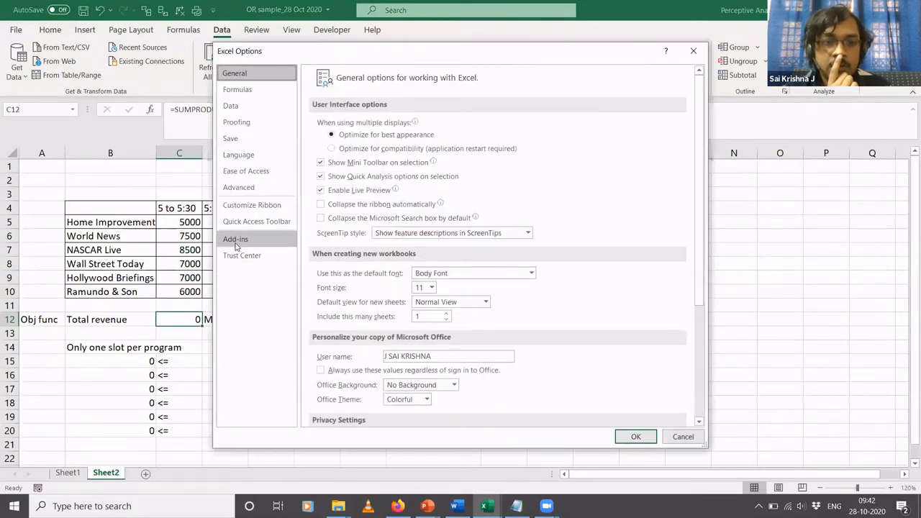
{"action": "left_click", "coordinate": [236, 242]}
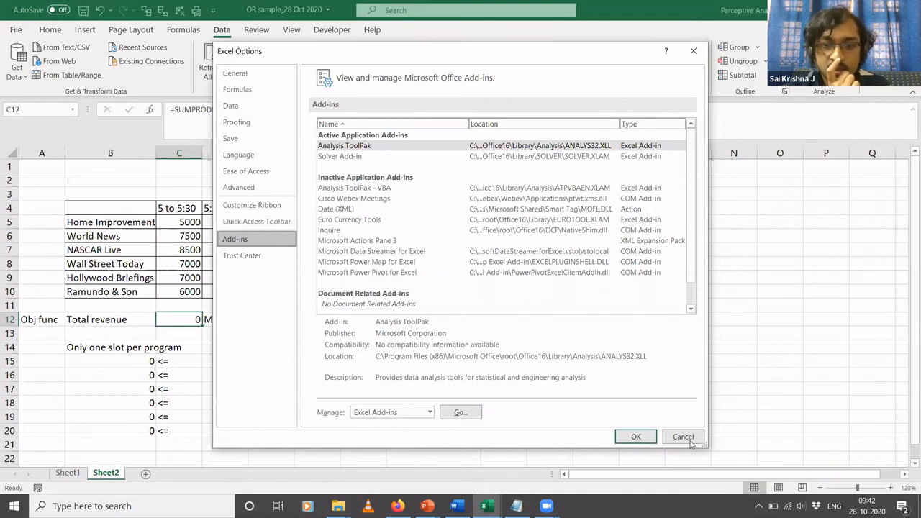
{"action": "left_click", "coordinate": [635, 439]}
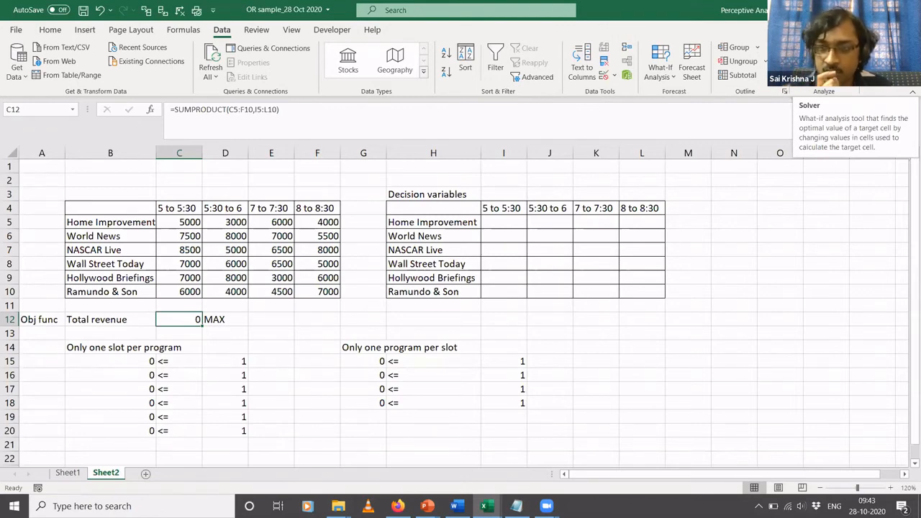
Examine the ranges used by the total revenue formula in C12 and view the Solver parameters.
{"action": "left_click", "coordinate": [285, 119]}
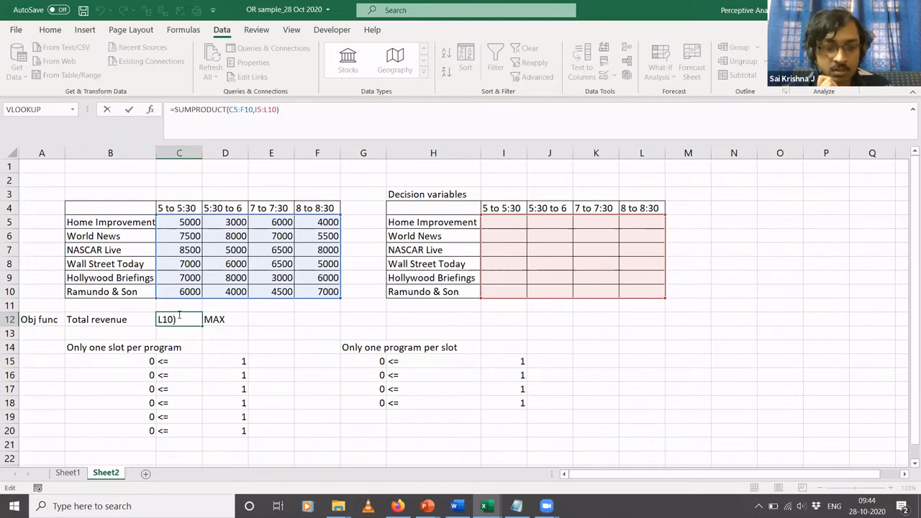
{"action": "key", "text": "ctrl+Return"}
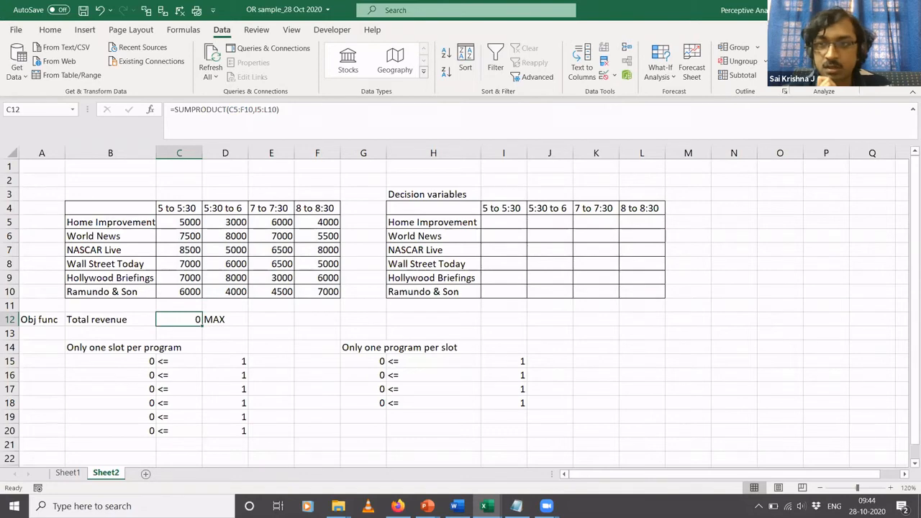
{"action": "left_click", "coordinate": [813, 61]}
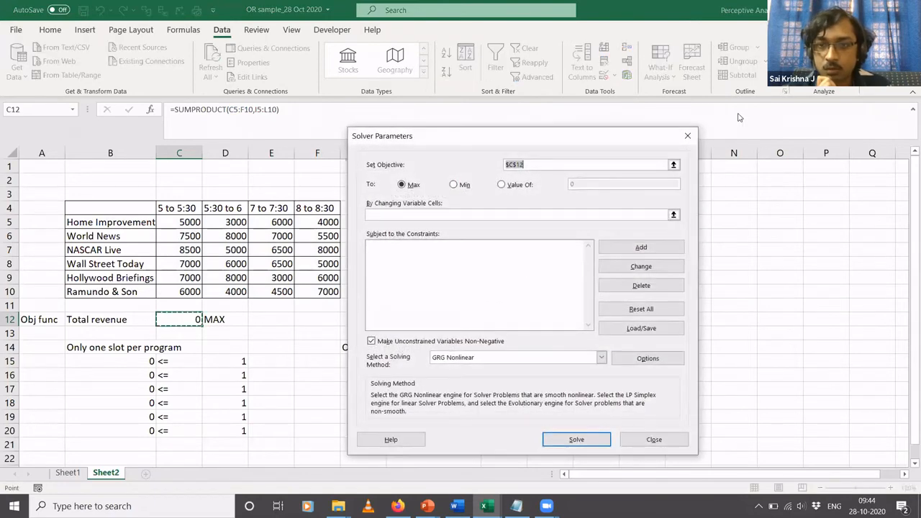
{"action": "key", "text": "Escape"}
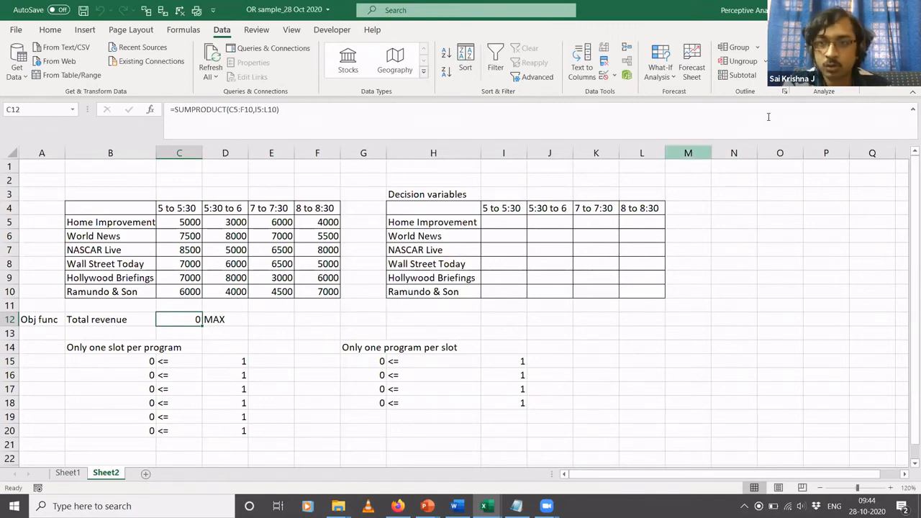
Open Solver and set its objective to the total revenue cell C12.
{"action": "left_click", "coordinate": [816, 62]}
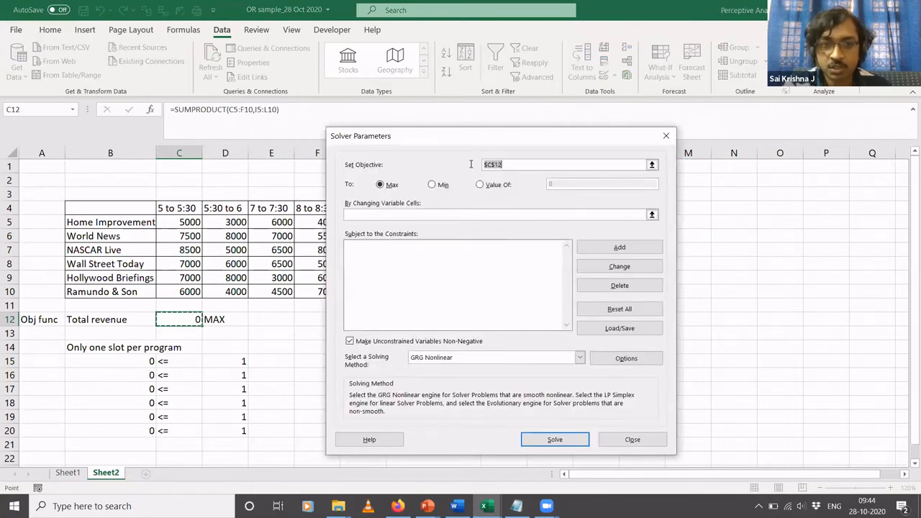
{"action": "left_click", "coordinate": [652, 165]}
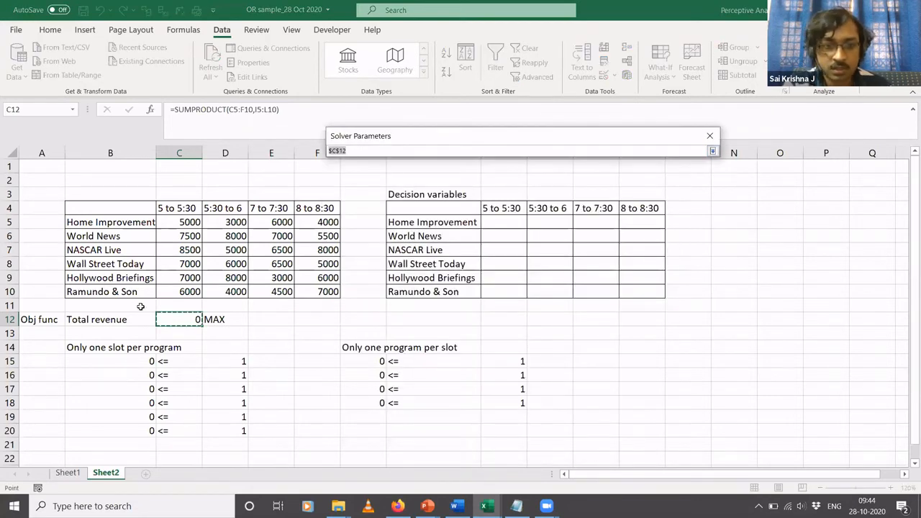
{"action": "left_click", "coordinate": [190, 318]}
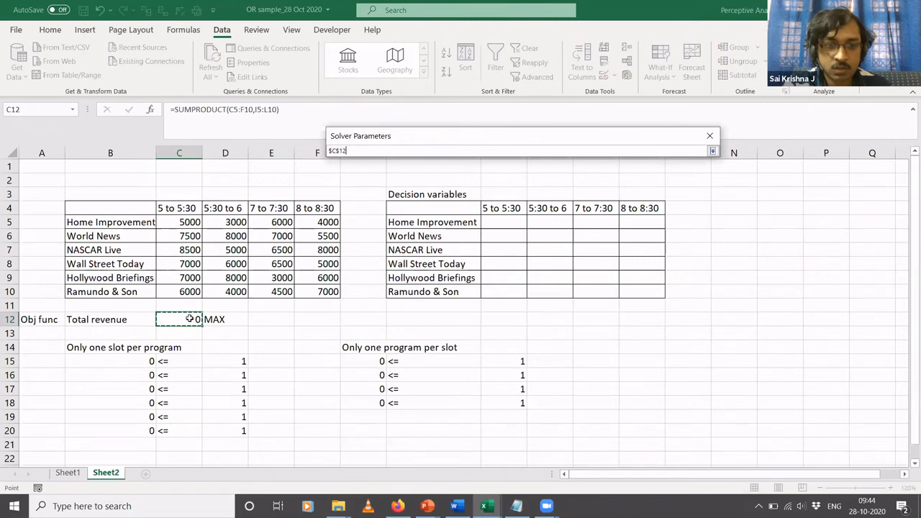
{"action": "left_click", "coordinate": [711, 151]}
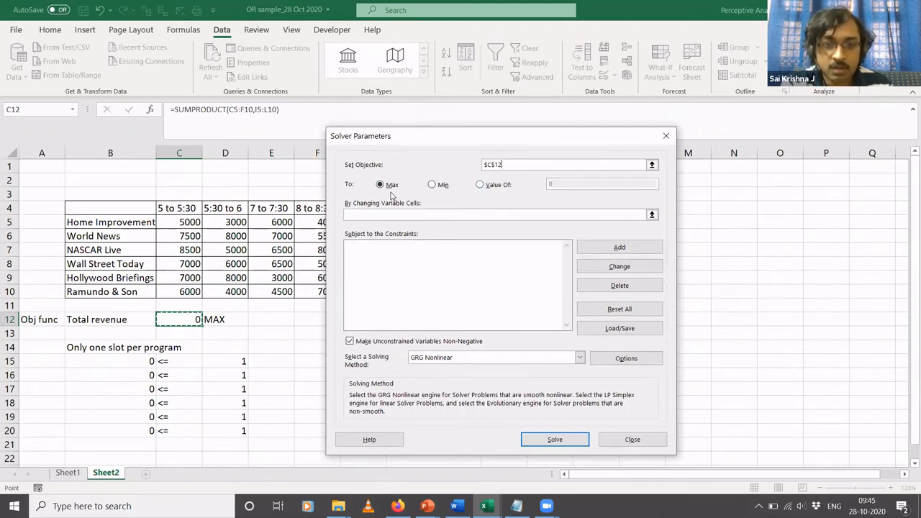
Set Solver's changing variable cells to the decision variable range I5:L10.
{"action": "left_click", "coordinate": [394, 215]}
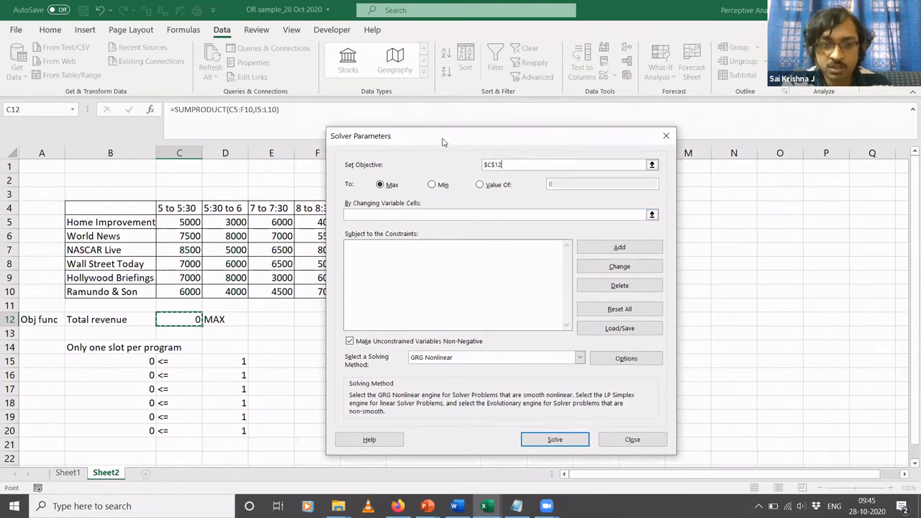
{"action": "left_click_drag", "start_coordinate": [444, 141], "coordinate": [232, 126]}
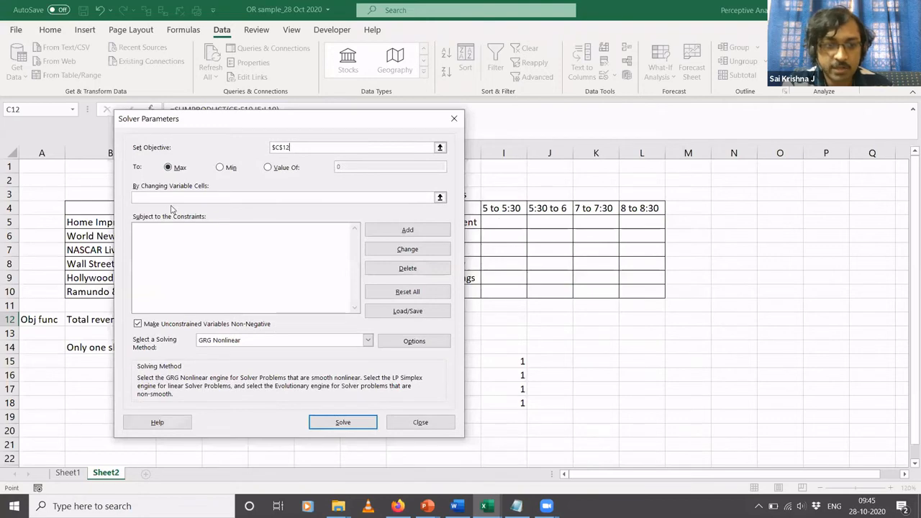
{"action": "left_click", "coordinate": [441, 198]}
{"action": "left_click", "coordinate": [492, 221]}
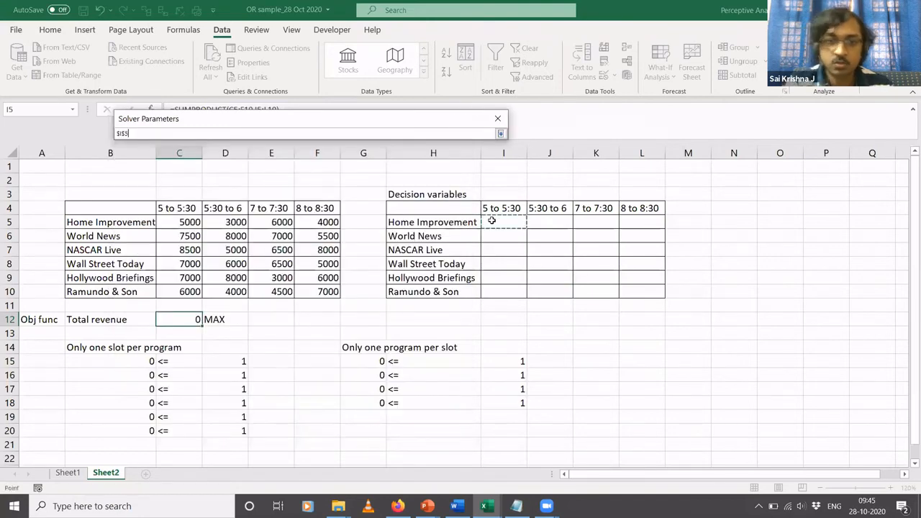
{"action": "left_click_drag", "start_coordinate": [492, 221], "coordinate": [550, 292]}
{"action": "key", "text": "shift+Right"}
{"action": "key", "text": "shift+Right"}
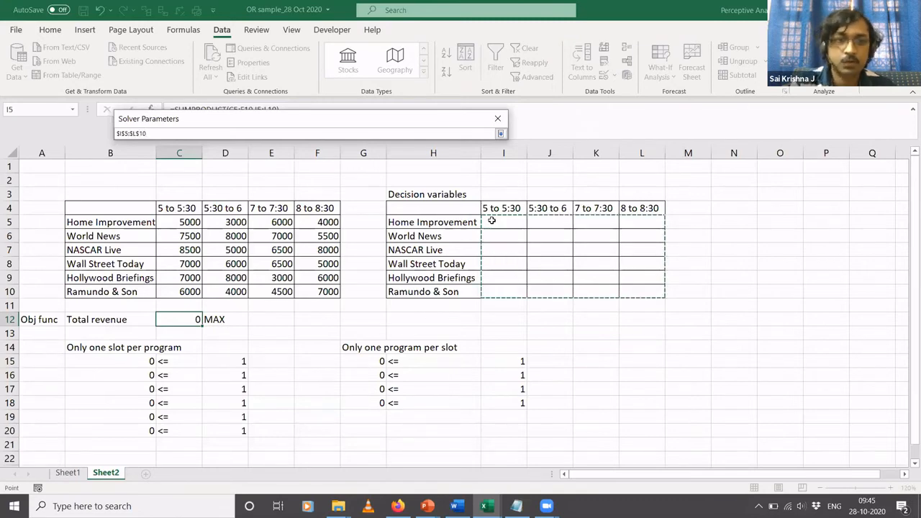
{"action": "left_click", "coordinate": [501, 135]}
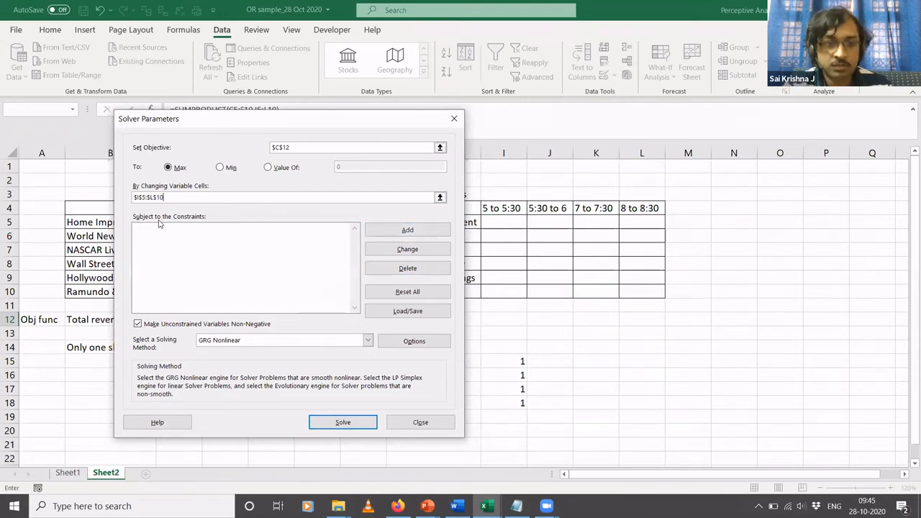
Add a Solver constraint requiring the one-slot-per-program totals B15:B20 to be <= D15:D20.
{"action": "left_click", "coordinate": [401, 231]}
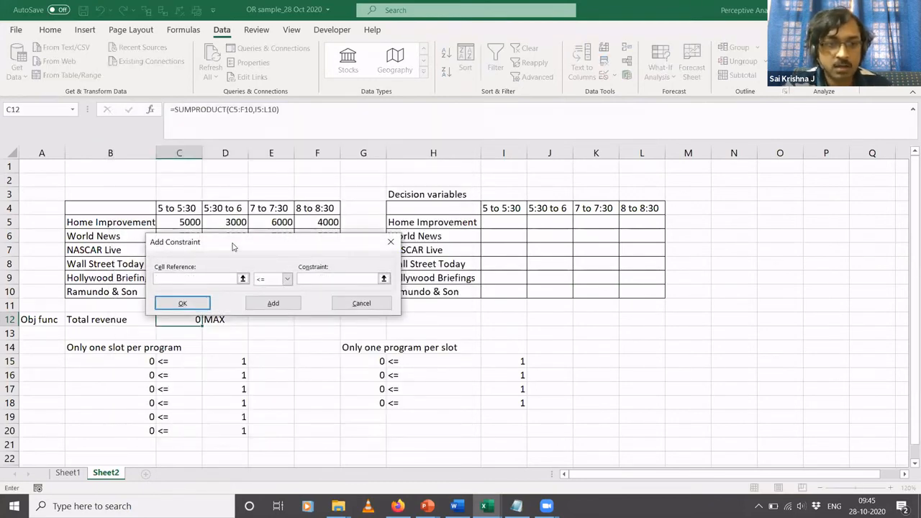
{"action": "left_click_drag", "start_coordinate": [232, 247], "coordinate": [374, 226]}
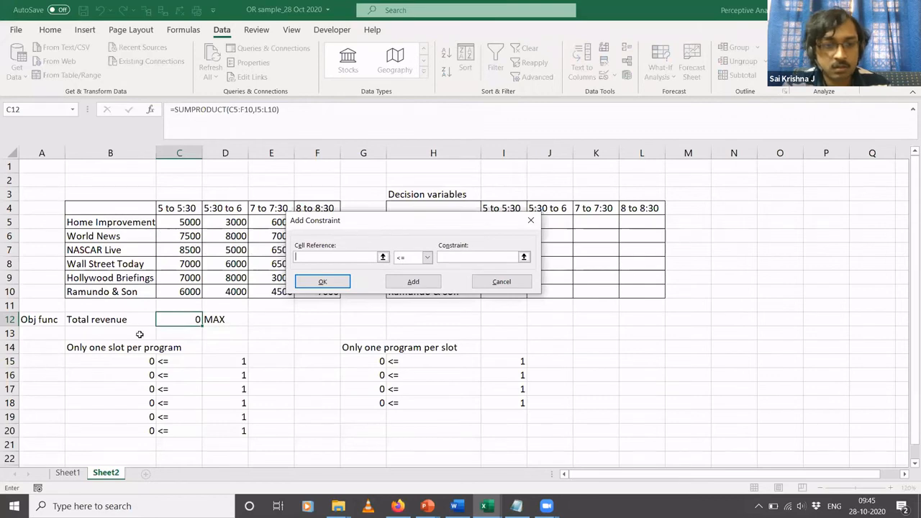
{"action": "left_click", "coordinate": [114, 360]}
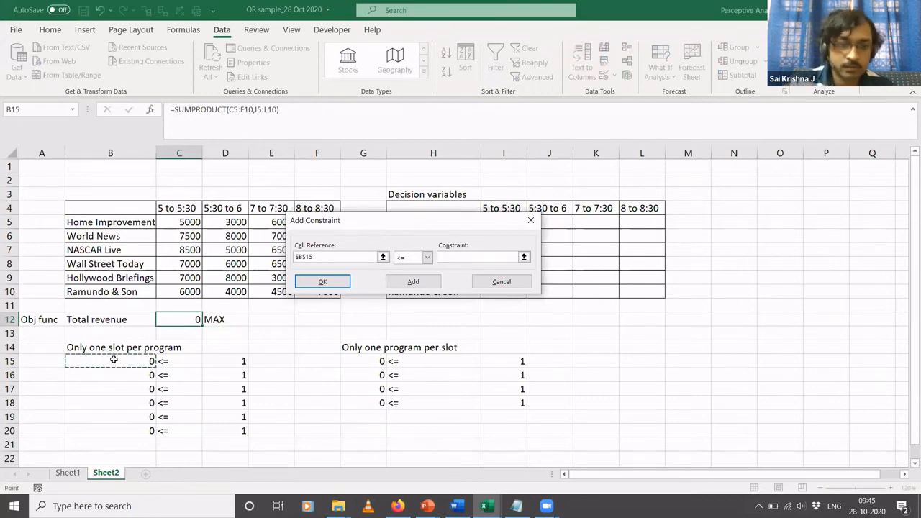
{"action": "key", "text": "shift+Down"}
{"action": "key", "text": "shift+Down"}
{"action": "key", "text": "shift+Down"}
{"action": "key", "text": "shift+Down"}
{"action": "key", "text": "shift+Down"}
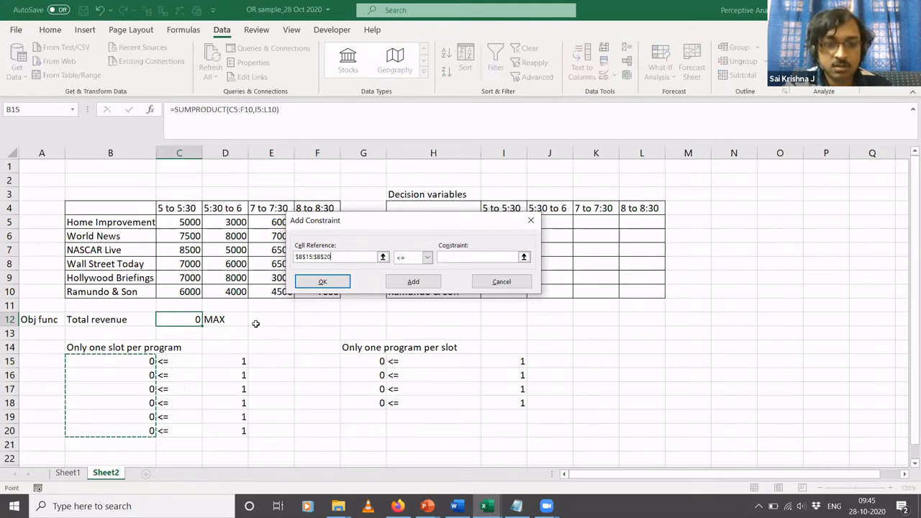
{"action": "left_click", "coordinate": [454, 256]}
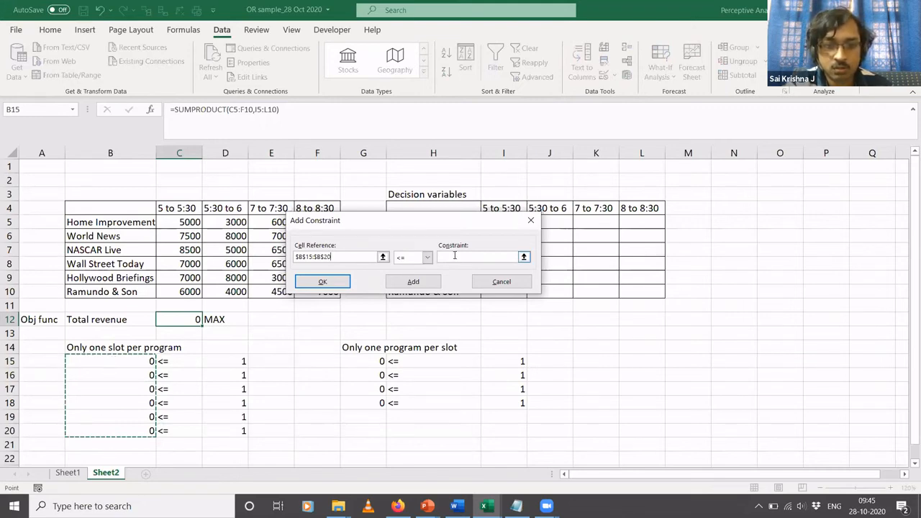
{"action": "left_click", "coordinate": [228, 360]}
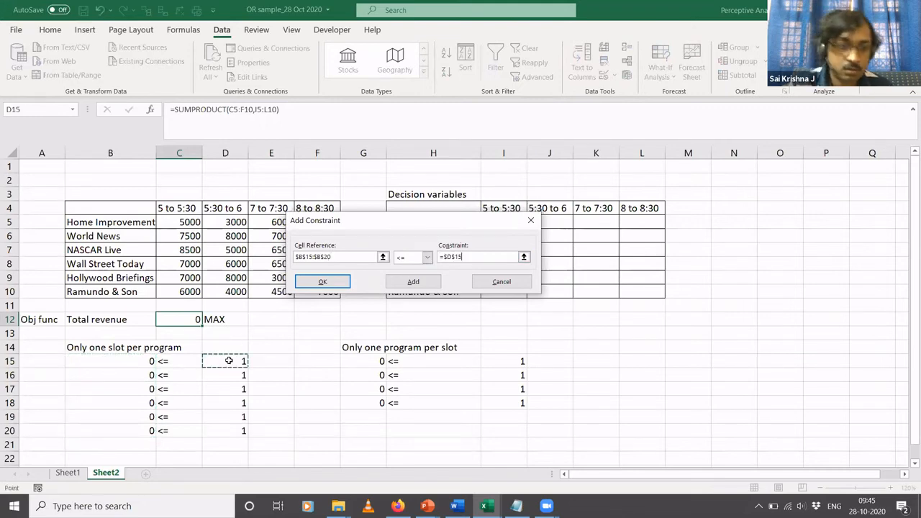
{"action": "left_click_drag", "start_coordinate": [229, 360], "coordinate": [229, 430]}
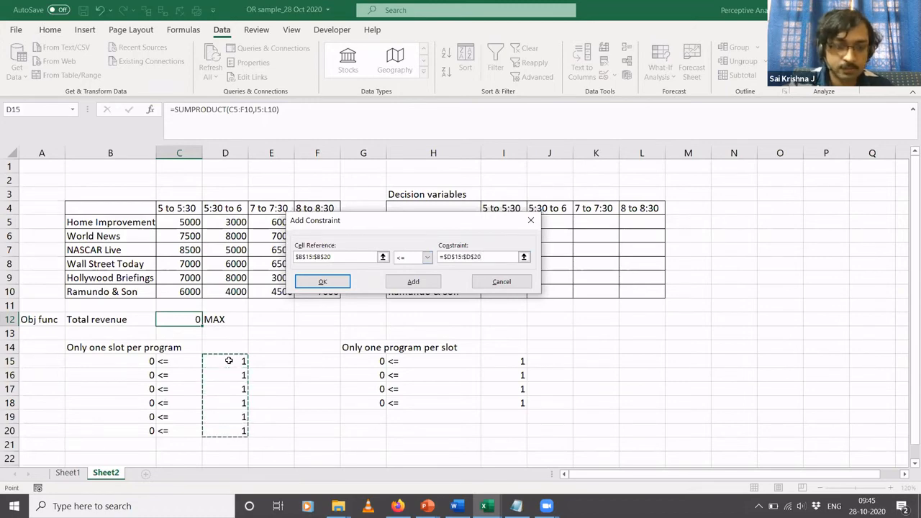
{"action": "left_click", "coordinate": [428, 257]}
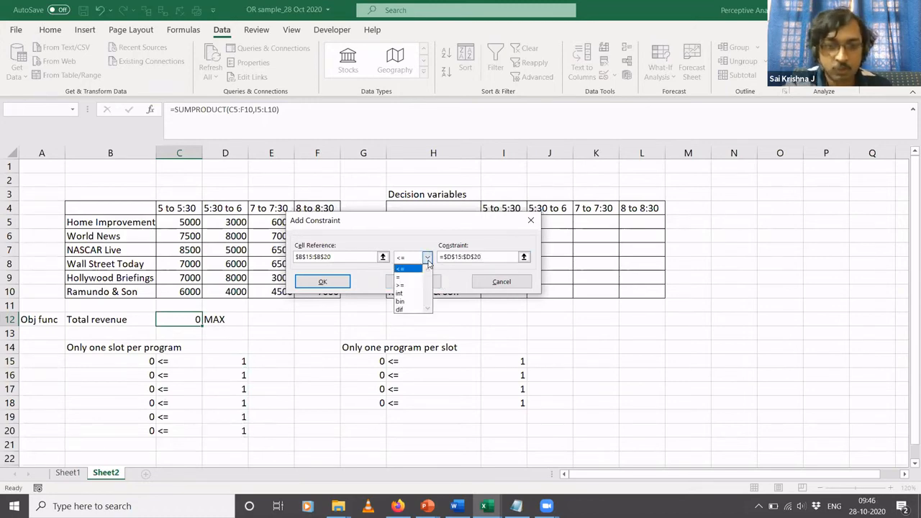
{"action": "left_click", "coordinate": [429, 260]}
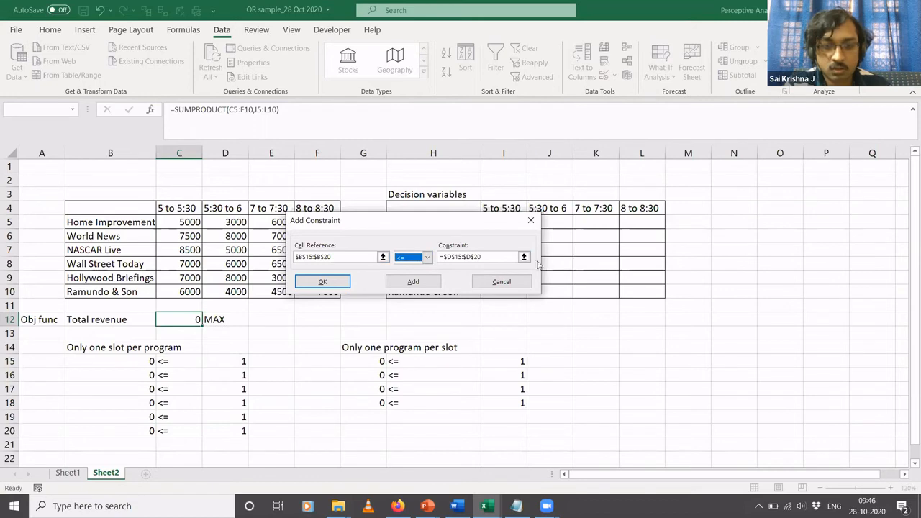
{"action": "left_click", "coordinate": [393, 283]}
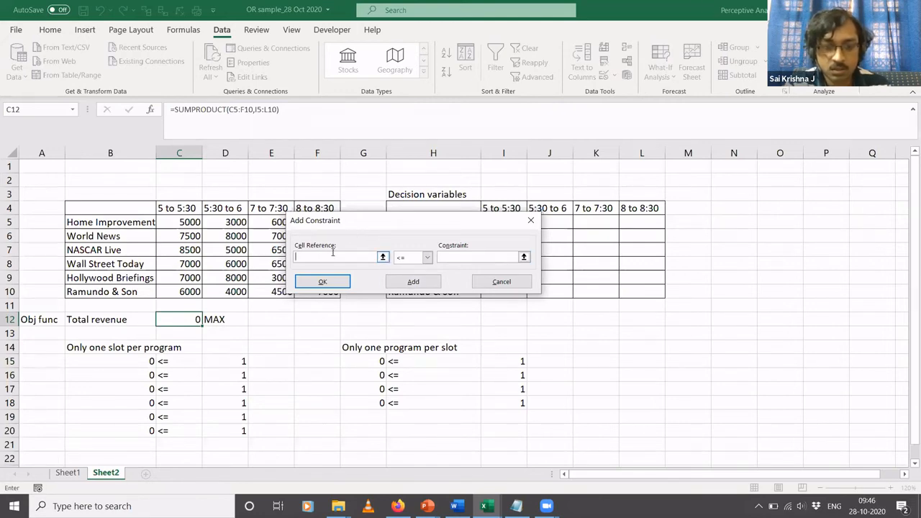
Add a second Solver constraint requiring the one-program-per-slot totals G15:G18 to be <= I15:I18, and finish adding constraints.
{"action": "left_click", "coordinate": [364, 360]}
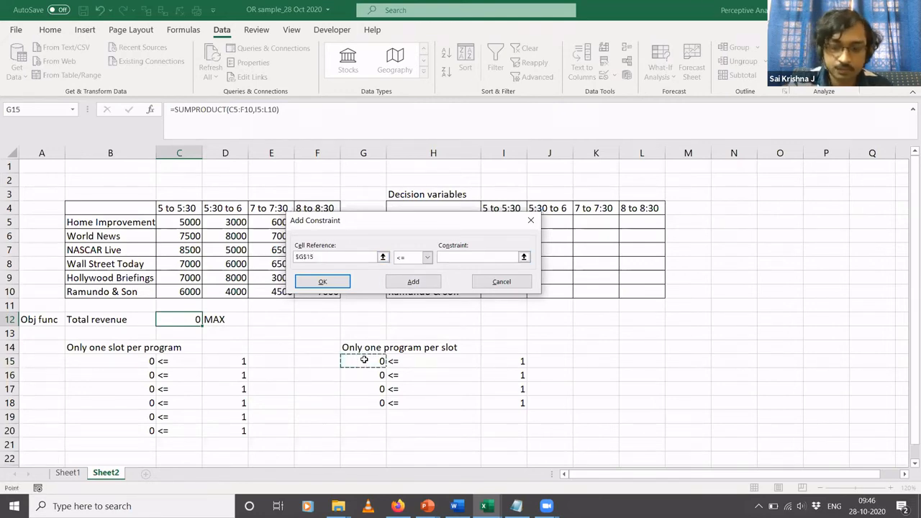
{"action": "key", "text": "shift+Down"}
{"action": "key", "text": "shift+Down"}
{"action": "key", "text": "shift+Down"}
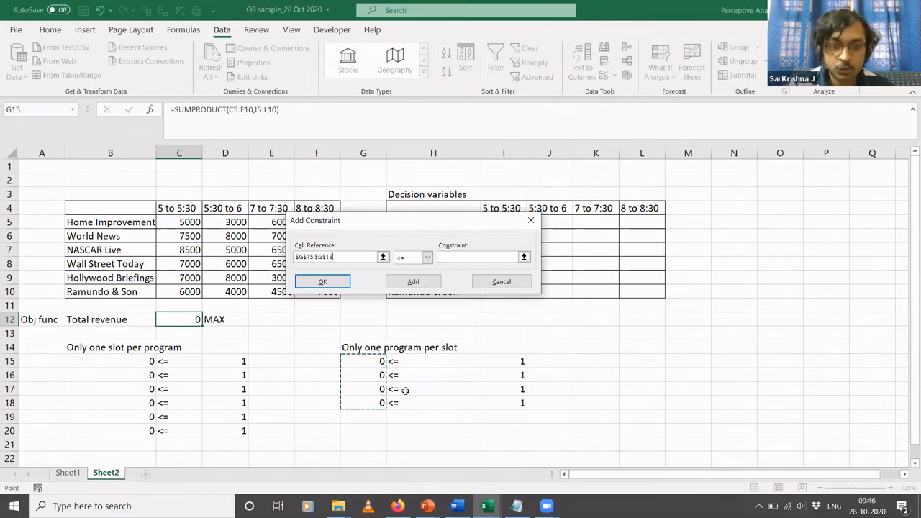
{"action": "left_click", "coordinate": [445, 257]}
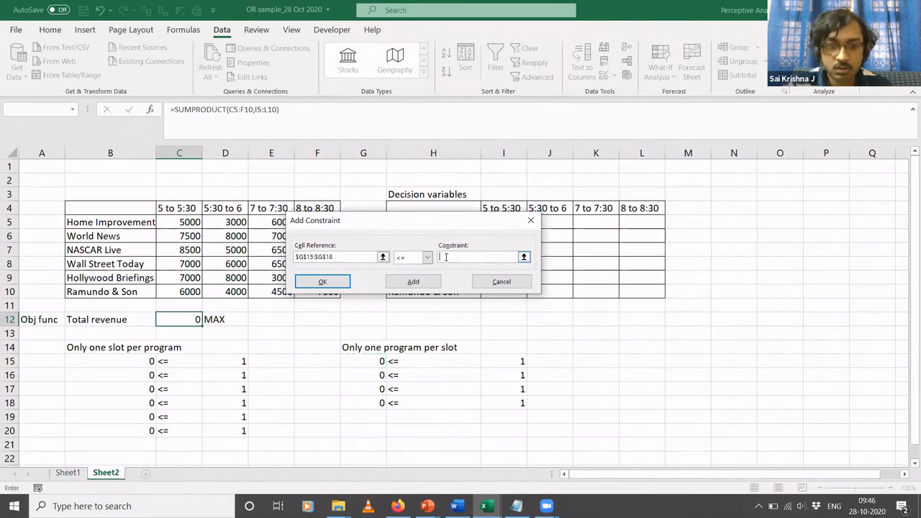
{"action": "left_click", "coordinate": [507, 358]}
{"action": "key", "text": "shift+Down"}
{"action": "key", "text": "shift+Down"}
{"action": "key", "text": "shift+Down"}
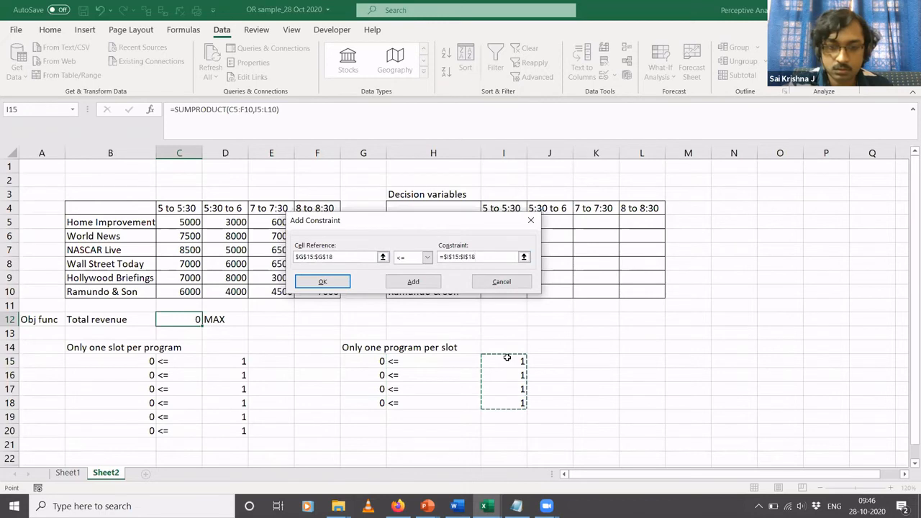
{"action": "left_click", "coordinate": [323, 281]}
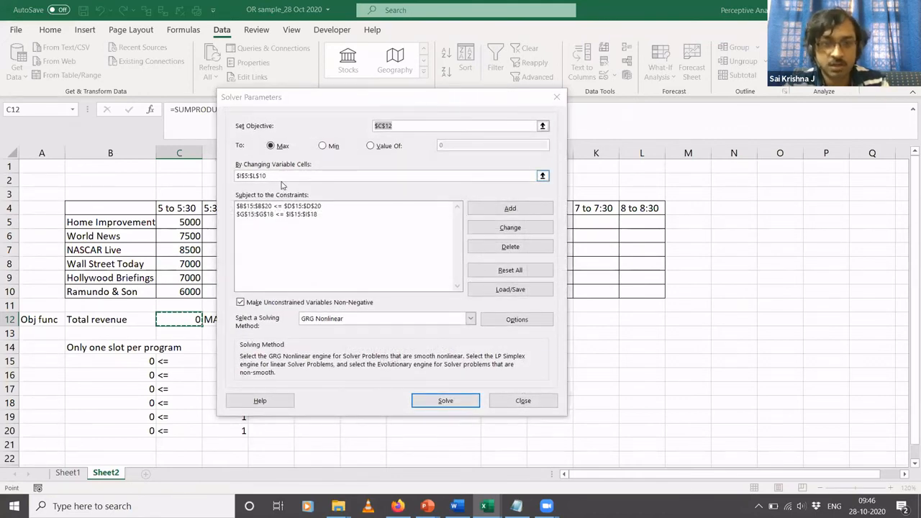
Review the O.R. model structure on the PowerPoint slide "The technique" and return to the OR sample_28 Oct 2020 workbook in Excel.
{"action": "key", "text": "alt+Tab"}
{"action": "key", "text": "alt+Tab"}
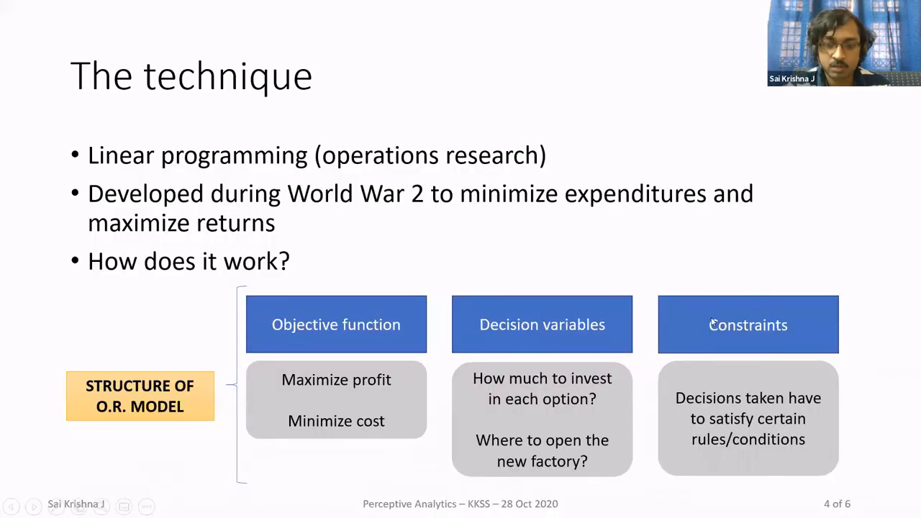
{"action": "key", "text": "alt+Tab"}
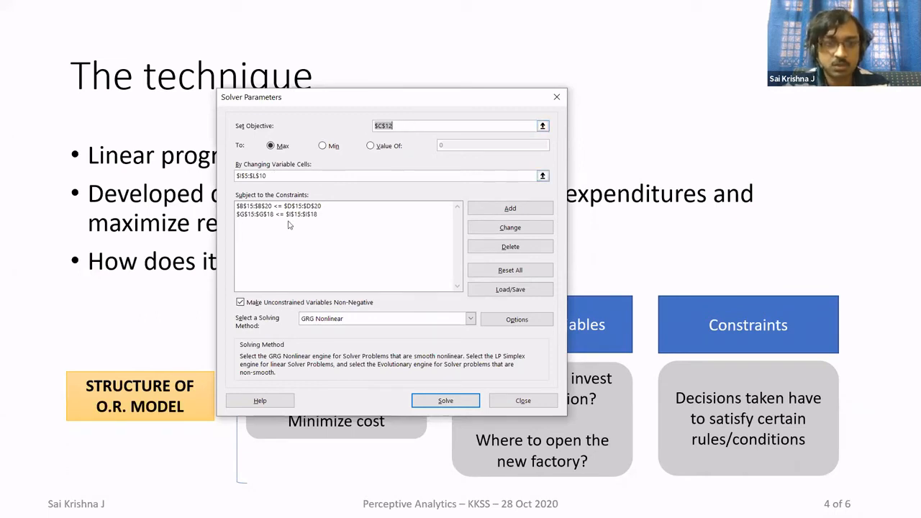
{"action": "key", "text": "alt+Tab"}
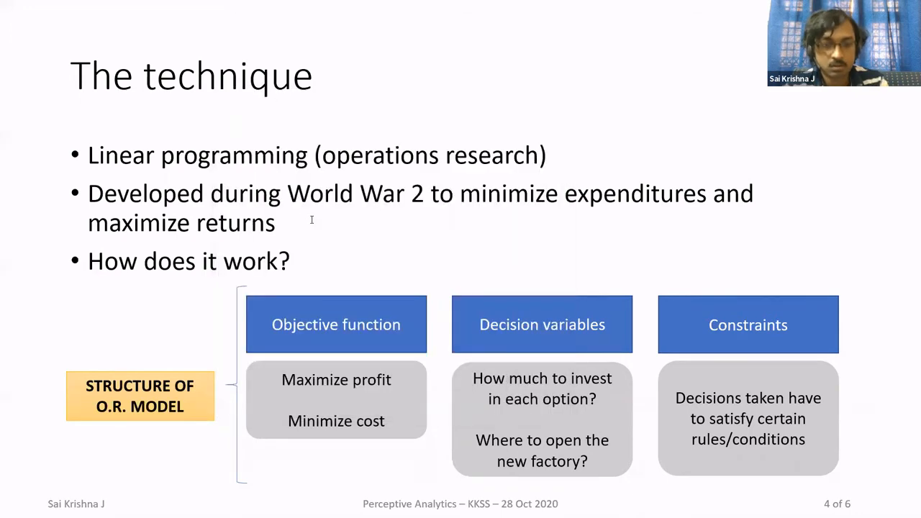
{"action": "key", "text": "alt+Tab"}
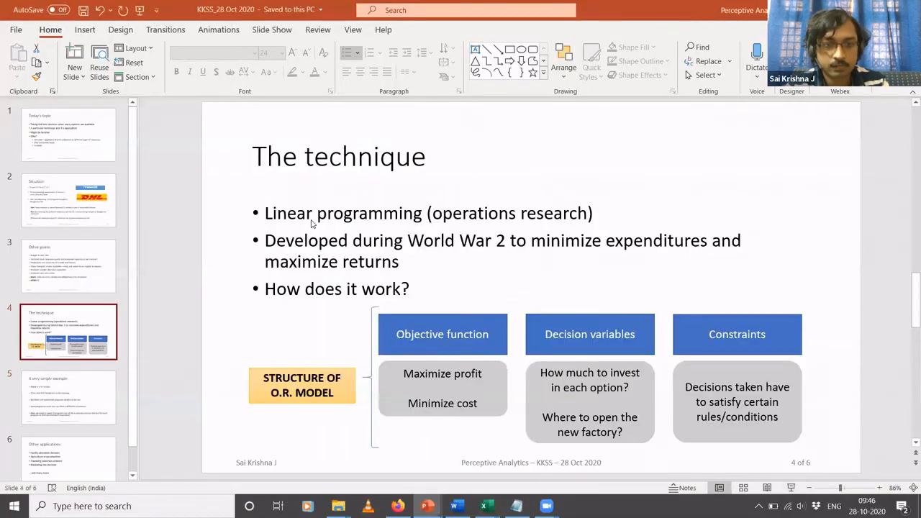
{"action": "key", "text": "alt+Tab"}
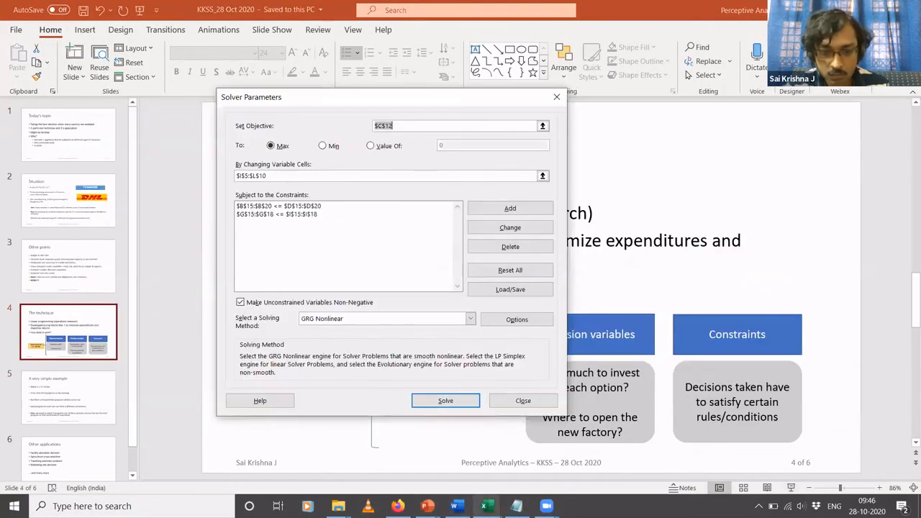
{"action": "left_click", "coordinate": [488, 506]}
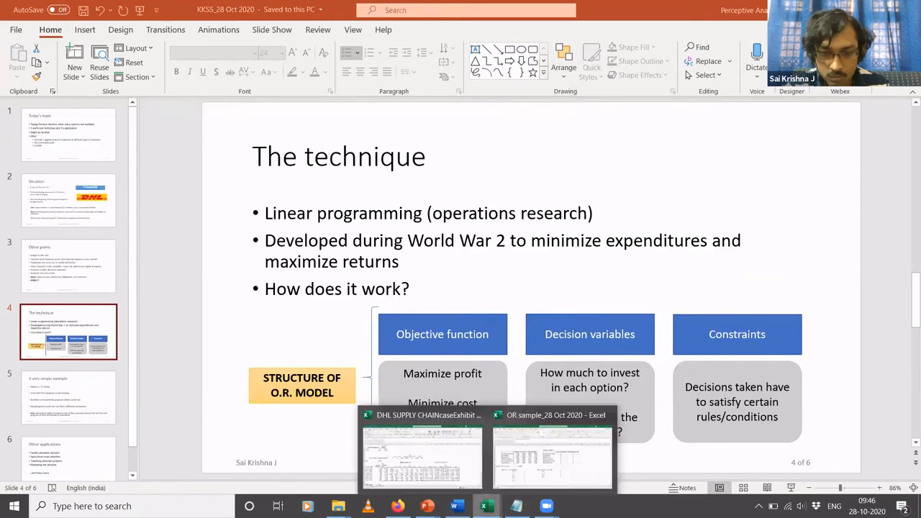
{"action": "left_click", "coordinate": [537, 467]}
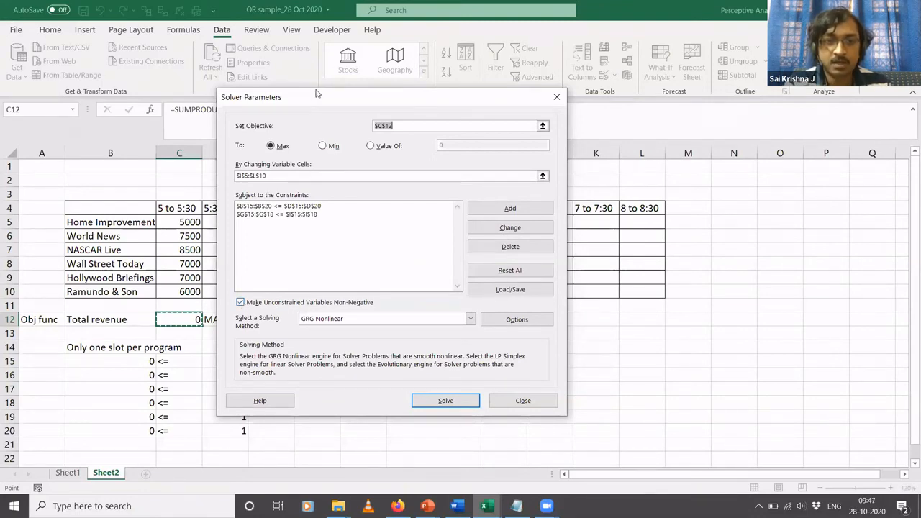
Move the Solver parameters clear of the revenue table and set the solving method to Simplex LP.
{"action": "left_click_drag", "start_coordinate": [310, 100], "coordinate": [340, 99]}
{"action": "left_click_drag", "start_coordinate": [432, 119], "coordinate": [502, 99]}
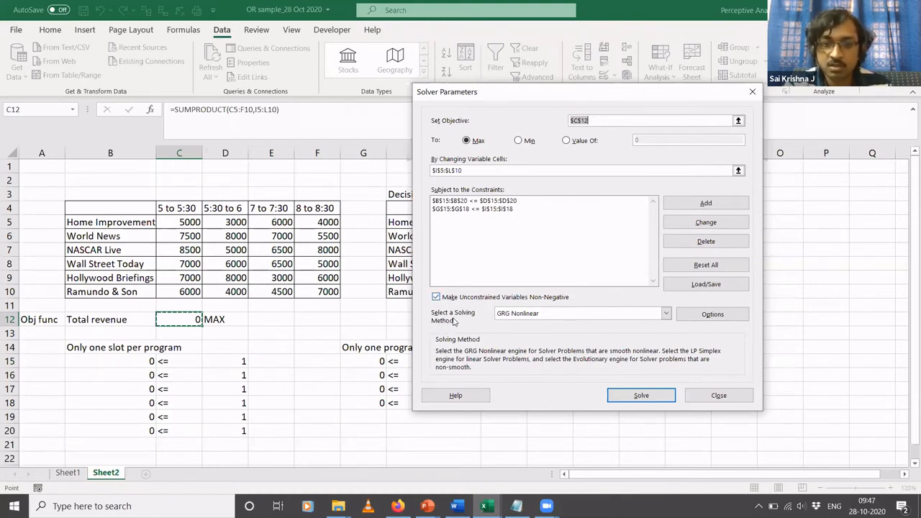
{"action": "left_click", "coordinate": [518, 314]}
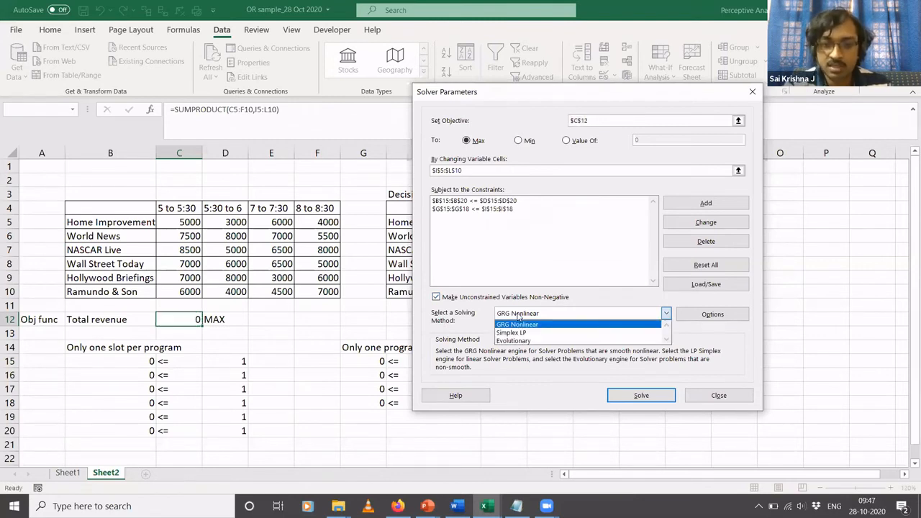
{"action": "left_click", "coordinate": [513, 333]}
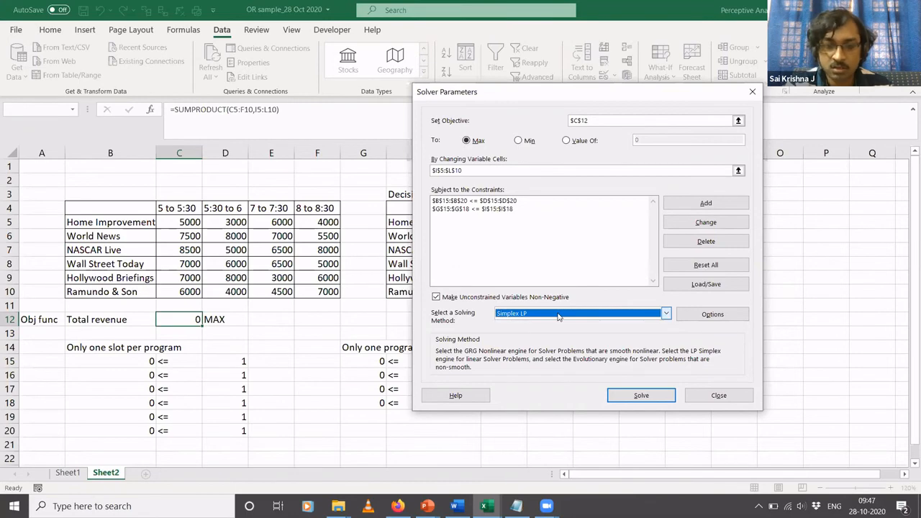
Solve the model, keeping the Solver solution, and return to the OR sample_28 Oct 2020 workbook.
{"action": "left_click", "coordinate": [620, 397]}
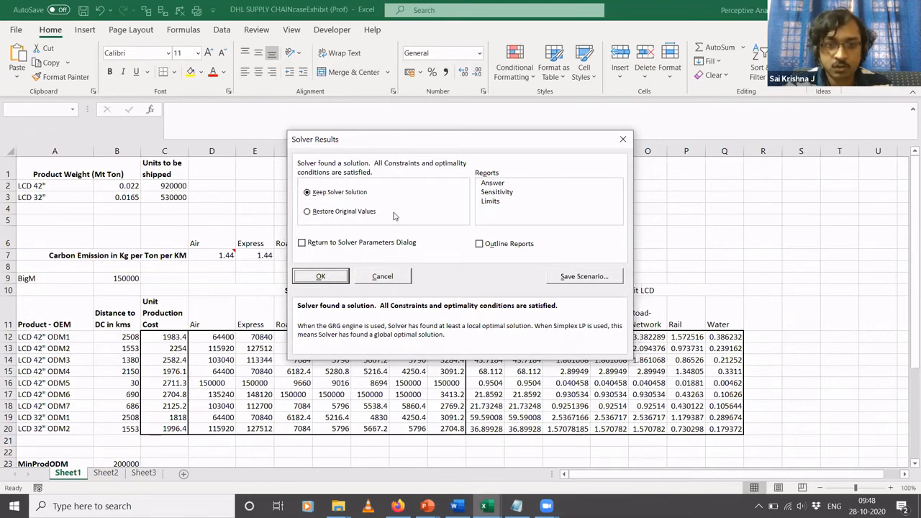
{"action": "left_click", "coordinate": [317, 278]}
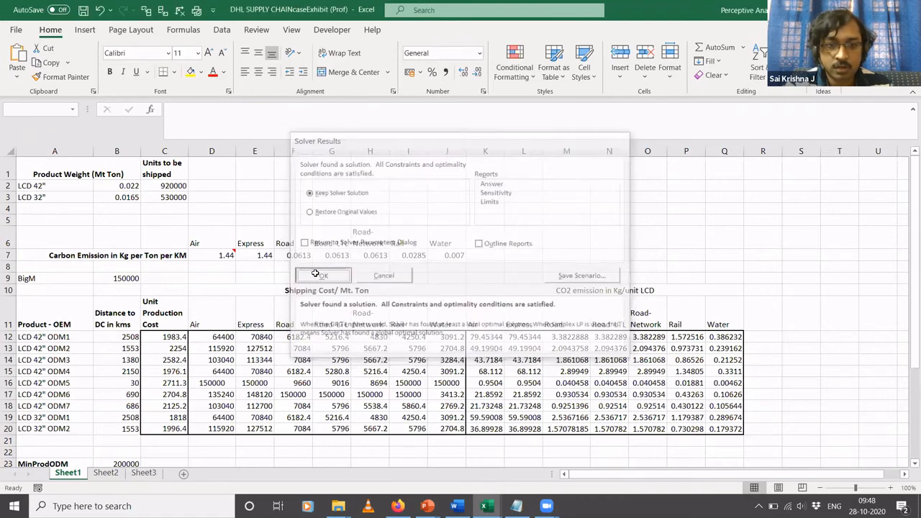
{"action": "mouse_move", "coordinate": [485, 506]}
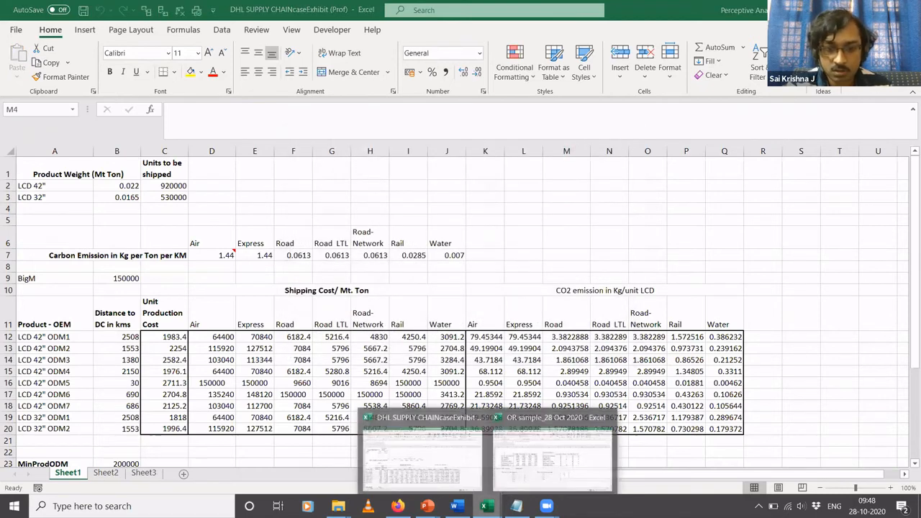
{"action": "left_click", "coordinate": [535, 456]}
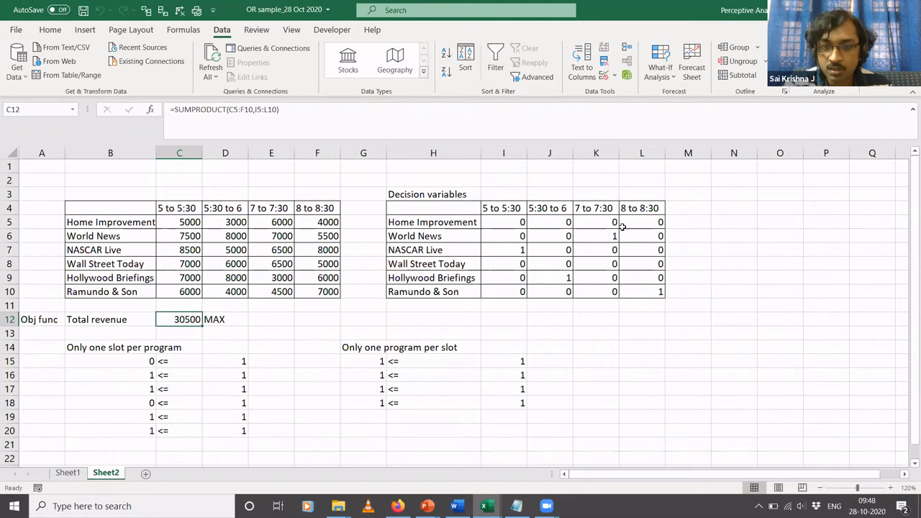
Color the text of the Home Improvement row H5:L5 red in the decision variables table.
{"action": "left_click", "coordinate": [508, 221]}
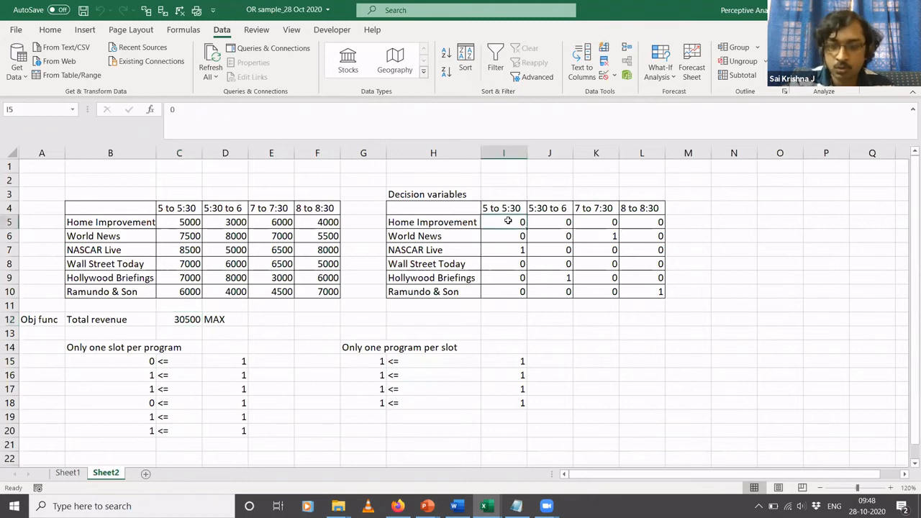
{"action": "key", "text": "shift+Right"}
{"action": "key", "text": "shift+Right"}
{"action": "key", "text": "shift+Right"}
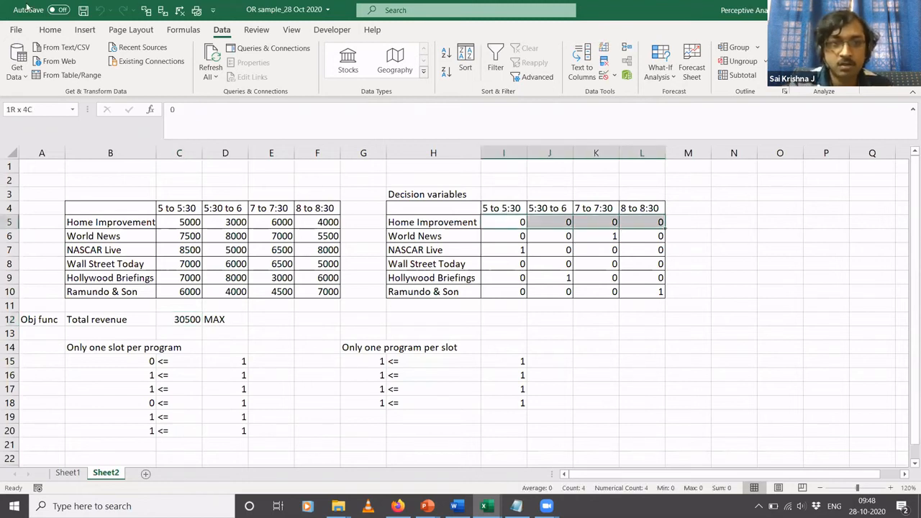
{"action": "left_click", "coordinate": [49, 30]}
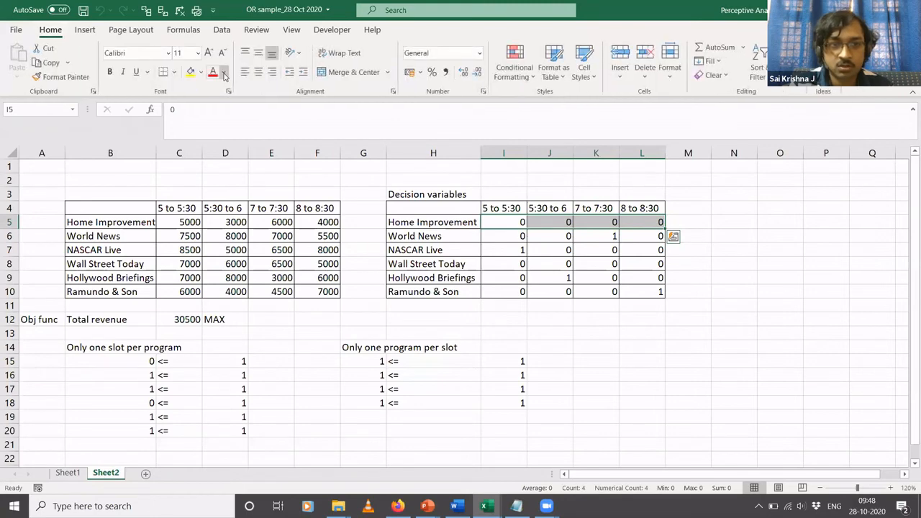
{"action": "left_click", "coordinate": [214, 74]}
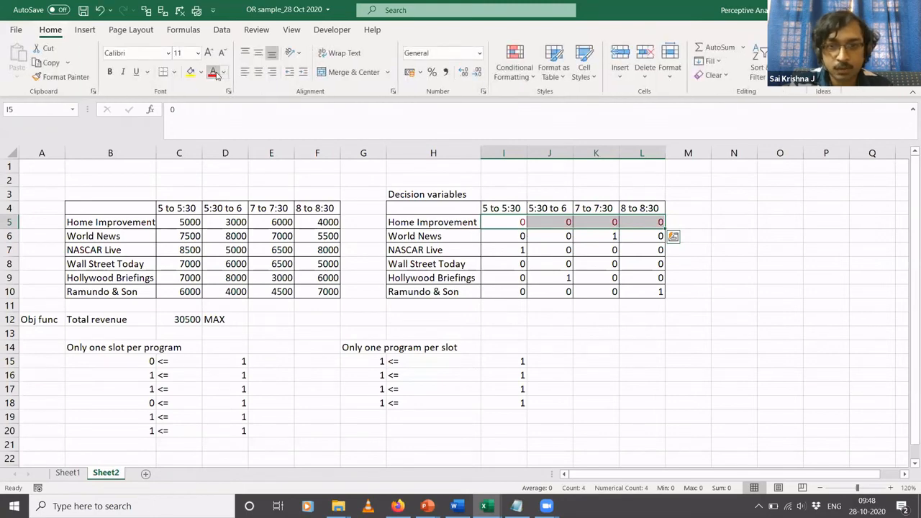
{"action": "left_click", "coordinate": [421, 221]}
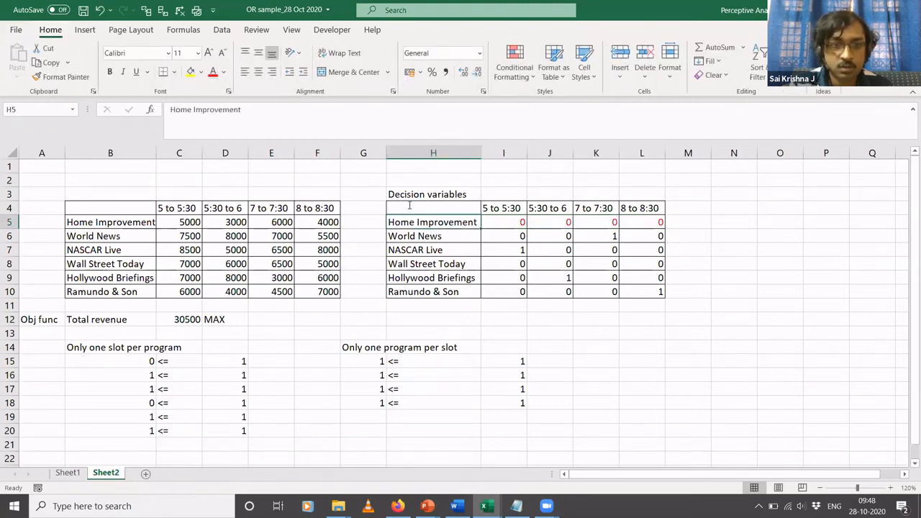
{"action": "left_click", "coordinate": [214, 73]}
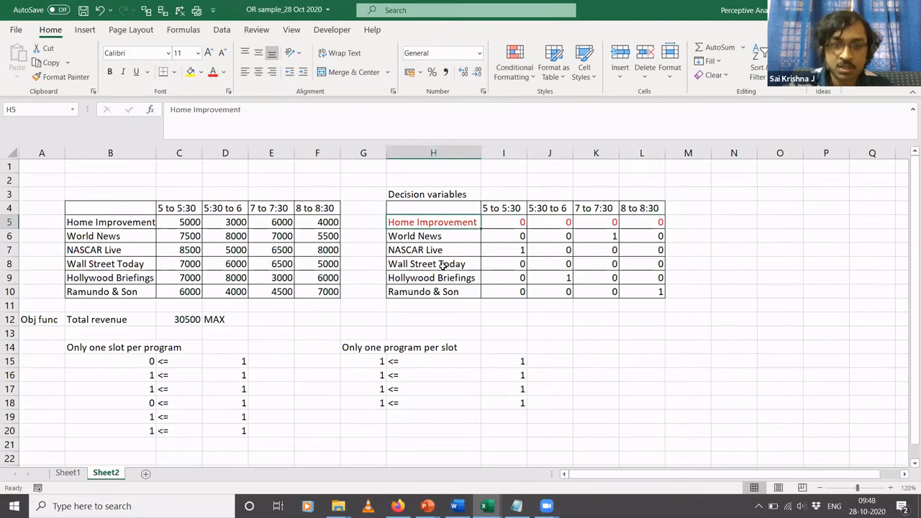
Color the text of the Wall Street Today row H8:L8 red in the decision variables table.
{"action": "left_click_drag", "start_coordinate": [443, 265], "coordinate": [626, 274]}
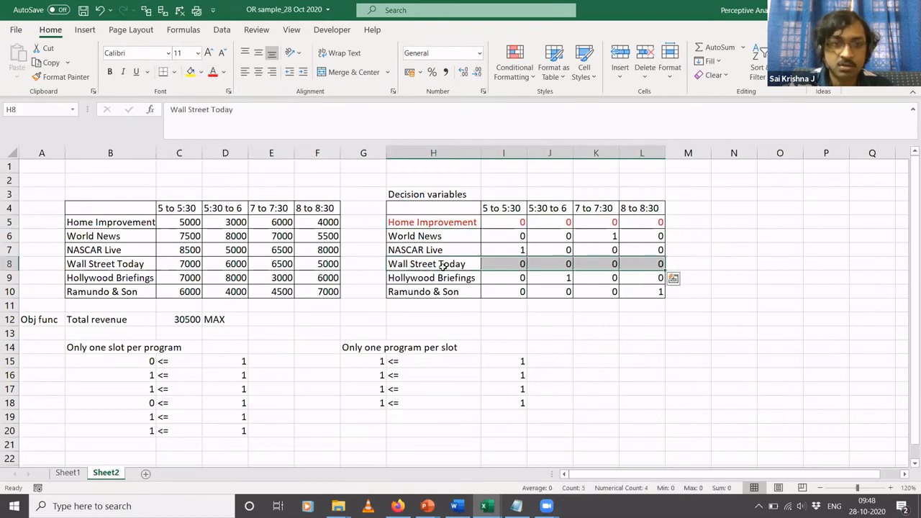
{"action": "left_click", "coordinate": [214, 74]}
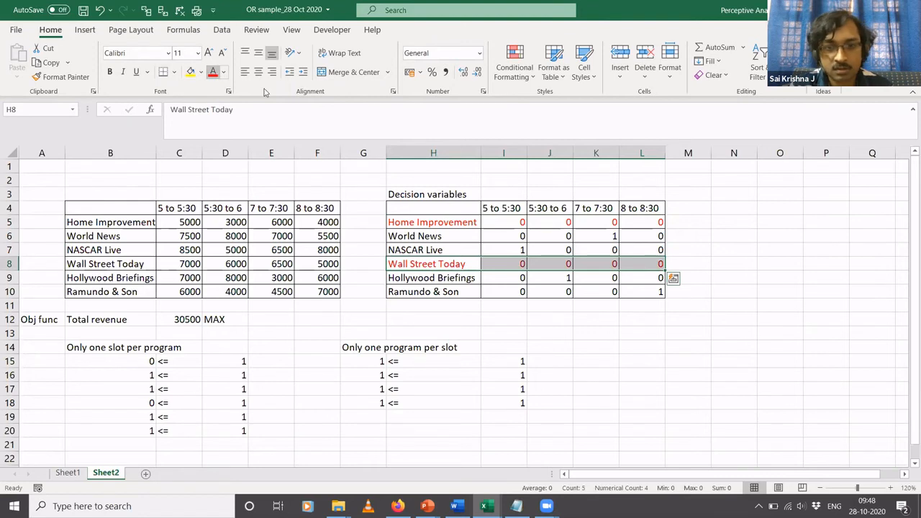
{"action": "left_click", "coordinate": [628, 352]}
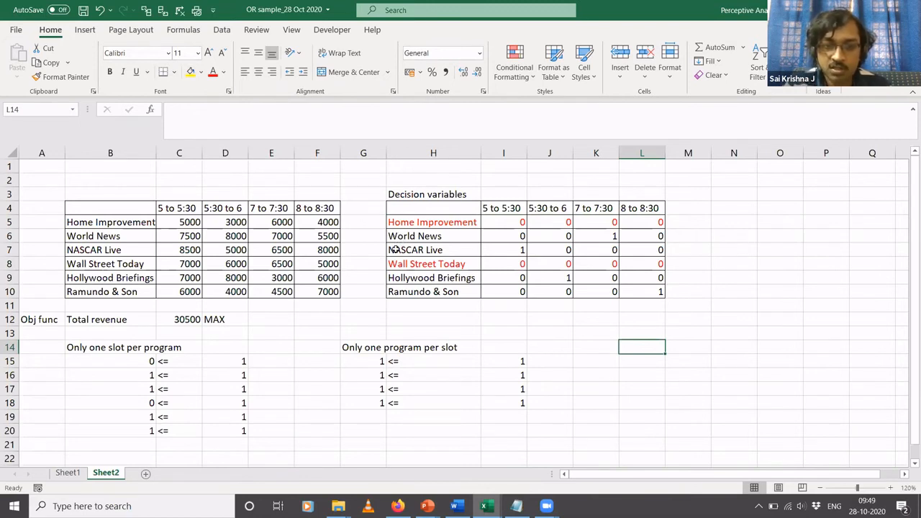
Review the scheduled programs in the decision variables table, the World News slot assignment, and the total revenue formula in C12.
{"action": "left_click", "coordinate": [397, 278]}
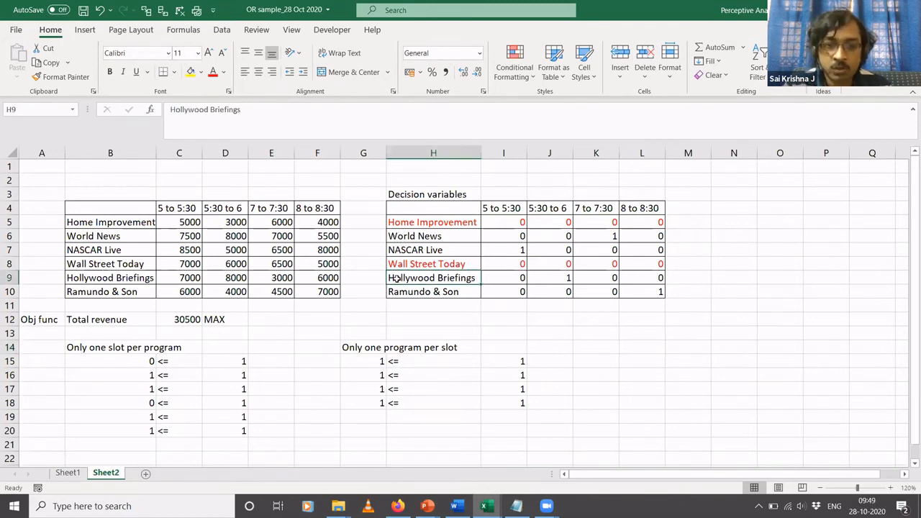
{"action": "left_click", "coordinate": [410, 296]}
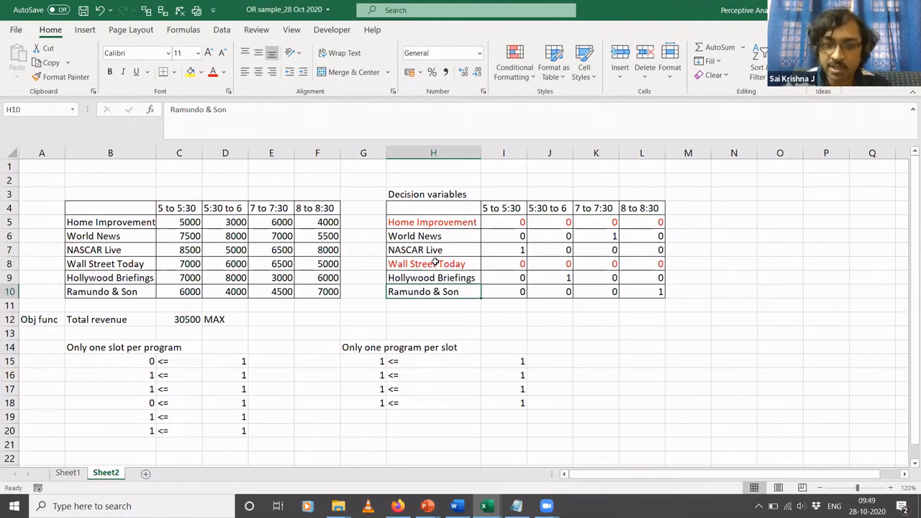
{"action": "left_click", "coordinate": [430, 235]}
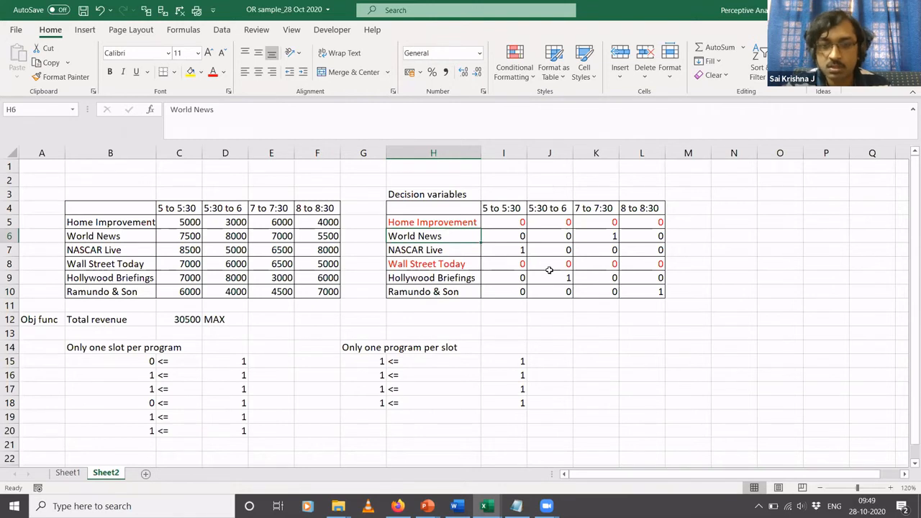
{"action": "left_click", "coordinate": [456, 291]}
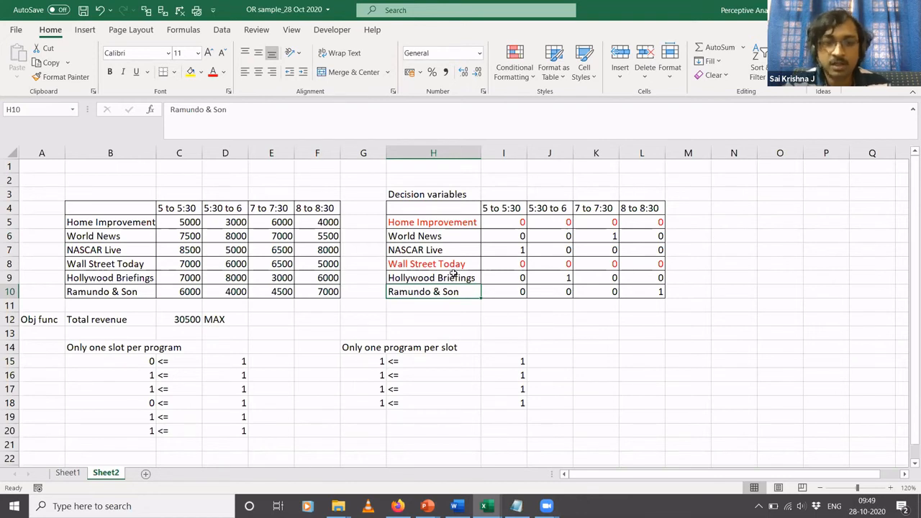
{"action": "left_click", "coordinate": [170, 321]}
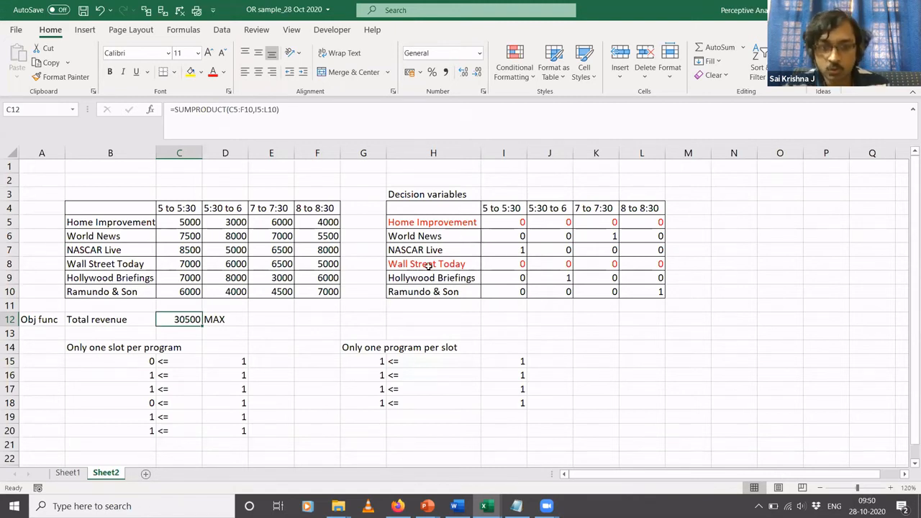
{"action": "left_click", "coordinate": [613, 236]}
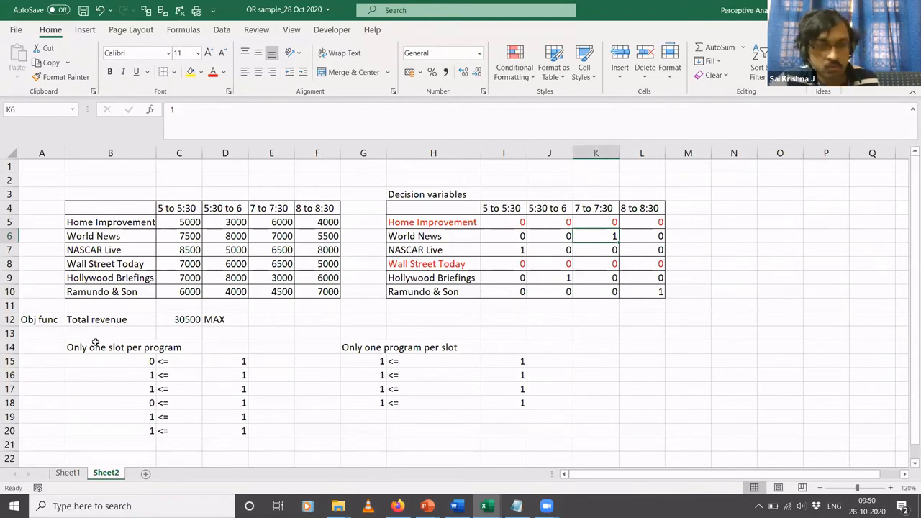
{"action": "left_click", "coordinate": [179, 320]}
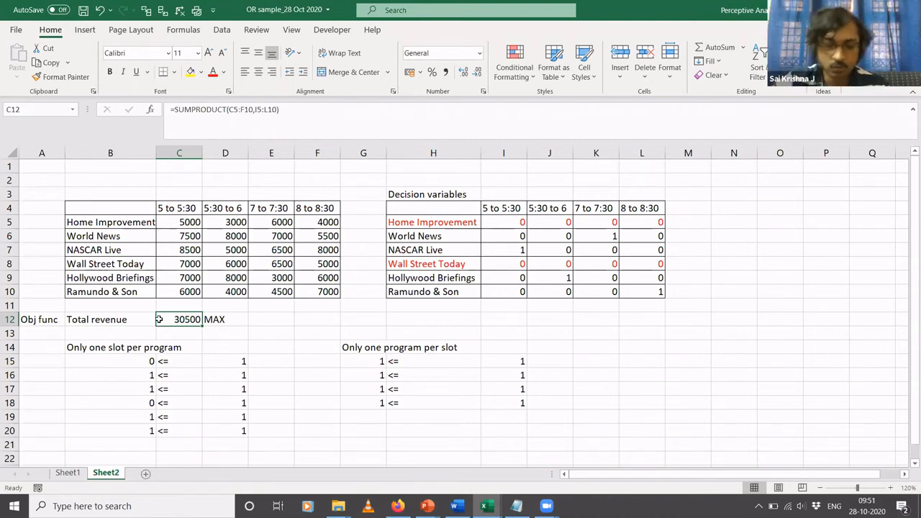
Switch to the DHL SUPPLY CHAINcaseExhibit (Prof) workbook and examine the Sheet1 input data and the Sheet2 model, including the TotalCO2emission formula.
{"action": "left_click", "coordinate": [486, 506]}
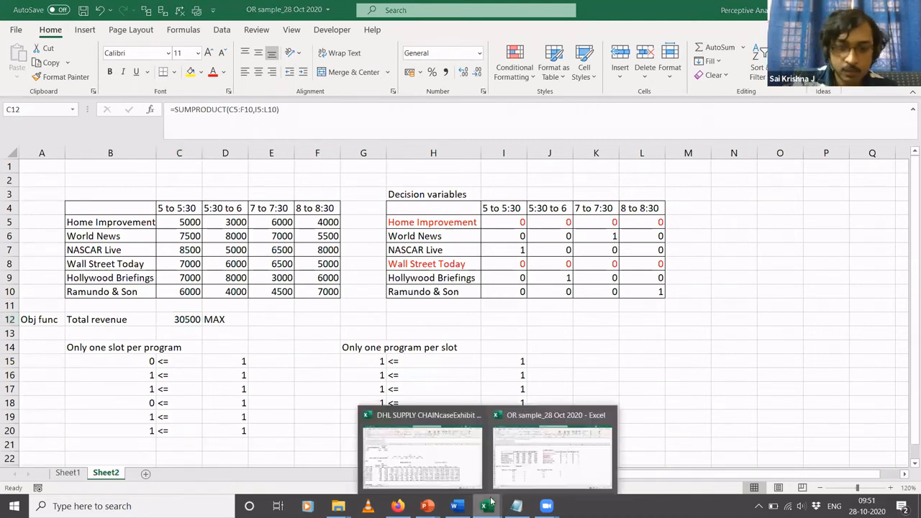
{"action": "left_click", "coordinate": [439, 463]}
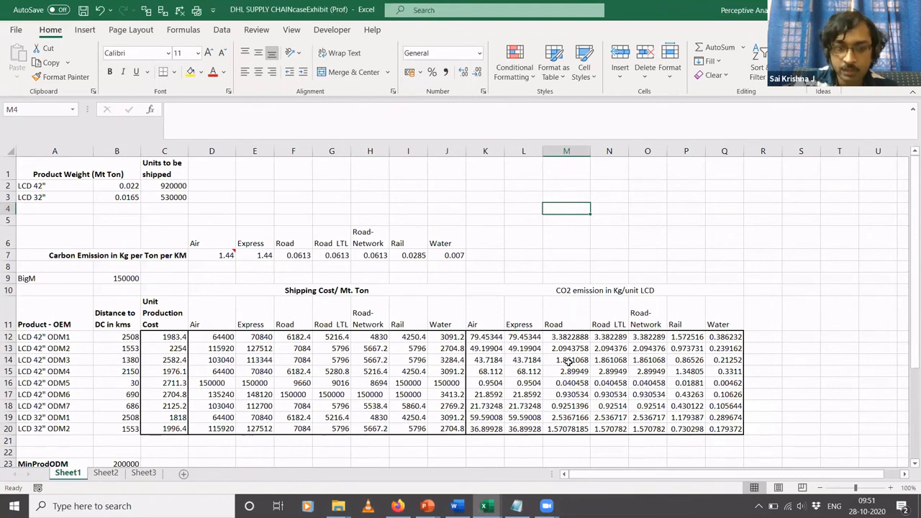
{"action": "scroll", "coordinate": [569, 360], "scroll_direction": "down", "scroll_amount": 2}
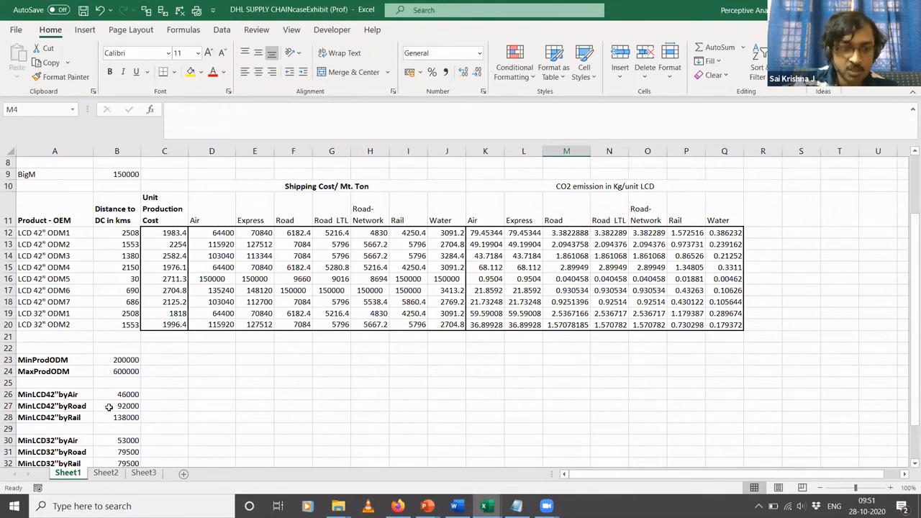
{"action": "left_click", "coordinate": [105, 473]}
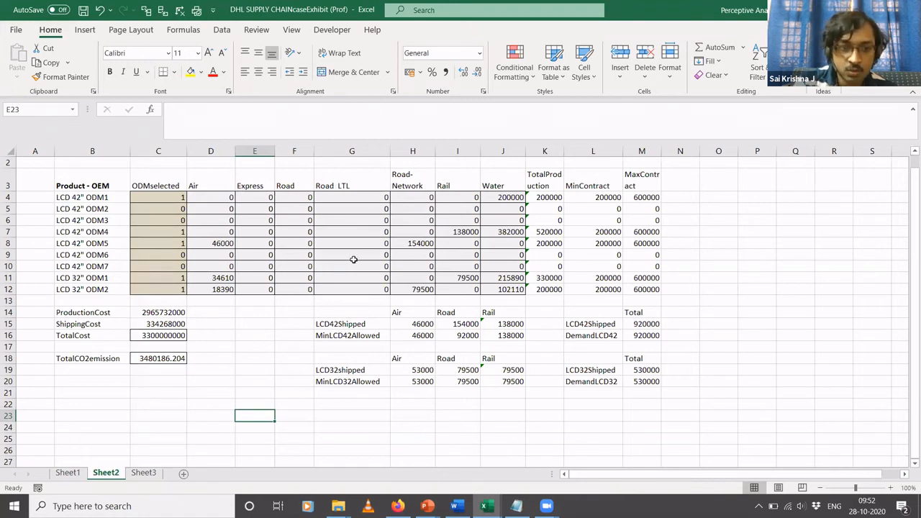
{"action": "left_click", "coordinate": [178, 361]}
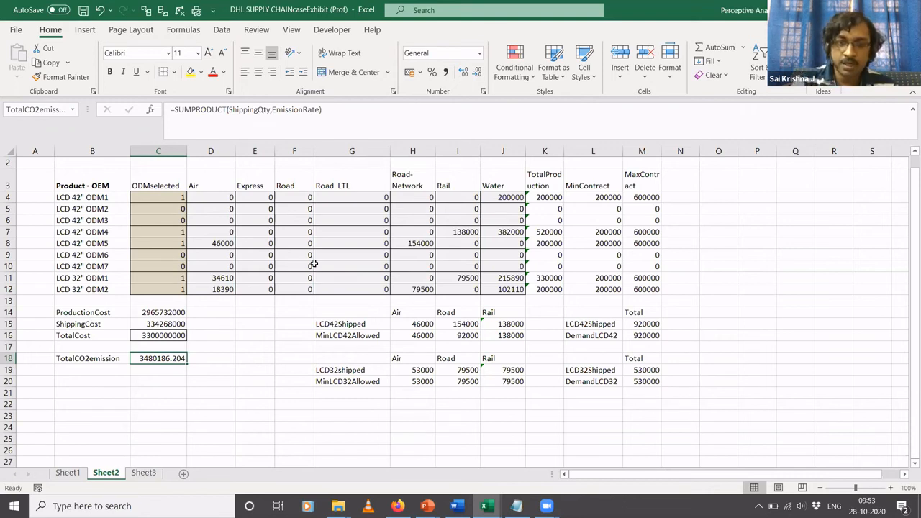
{"action": "left_click", "coordinate": [205, 390]}
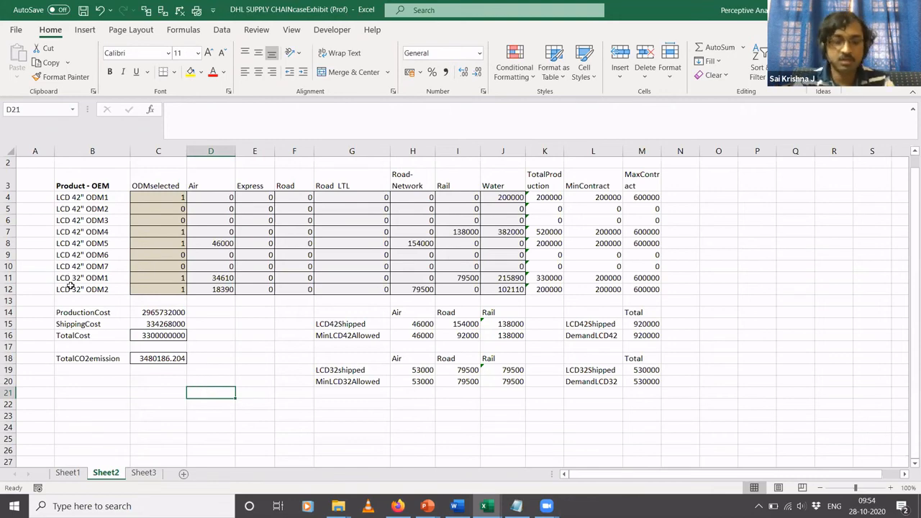
Compare the DHL model with the OR sample workbook, examining the product list B4:B12 and shipping mode headers D3:J3 on its Sheet2.
{"action": "key", "text": "alt+Tab"}
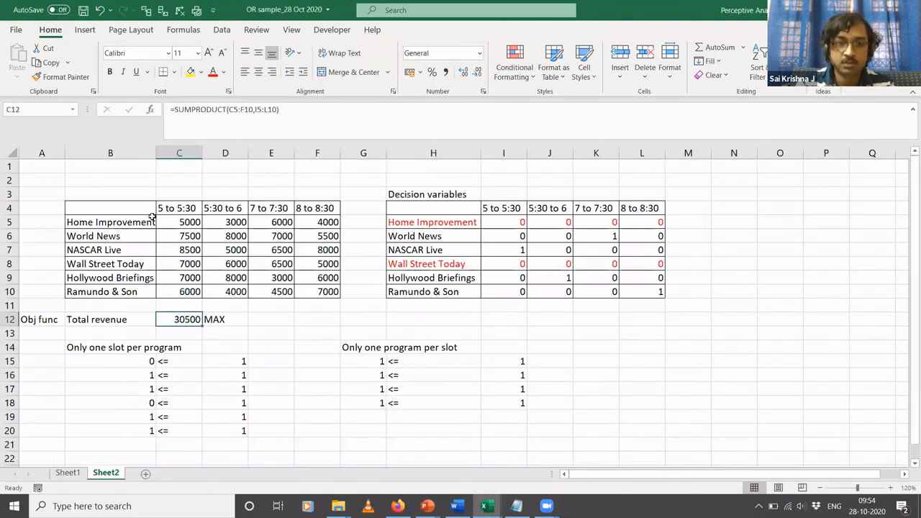
{"action": "key", "text": "alt+Tab"}
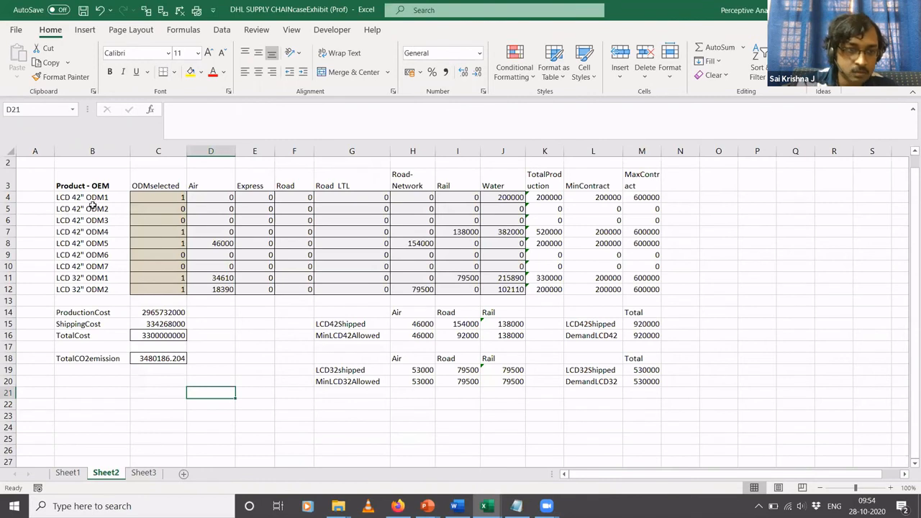
{"action": "left_click", "coordinate": [87, 200]}
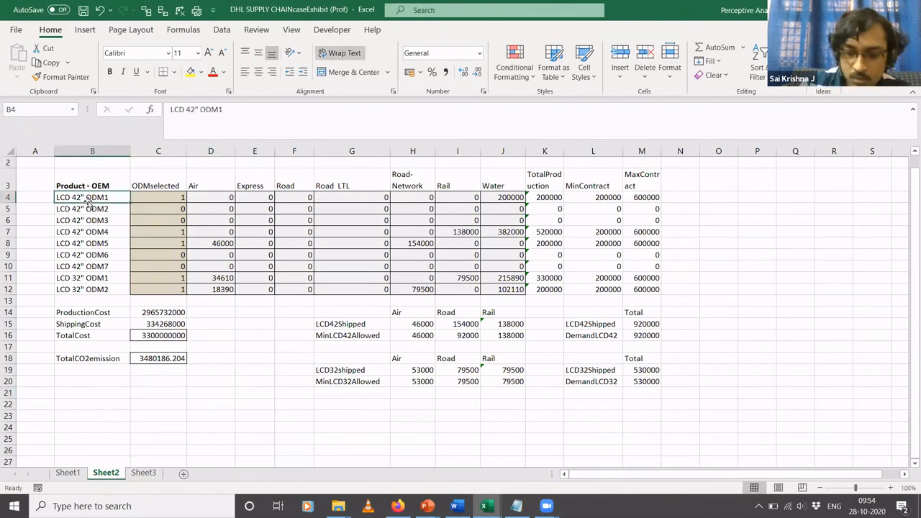
{"action": "key", "text": "ctrl+shift+Down"}
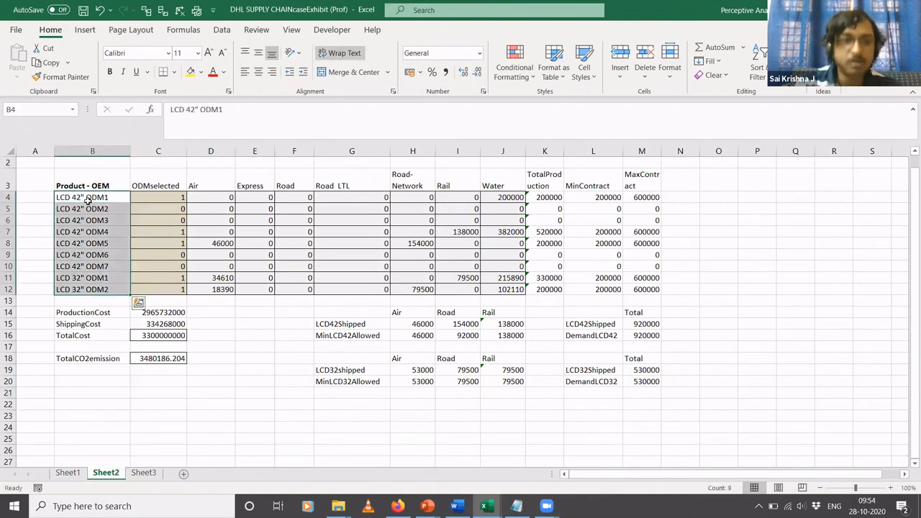
{"action": "left_click", "coordinate": [206, 185]}
{"action": "key", "text": "ctrl+shift+Right"}
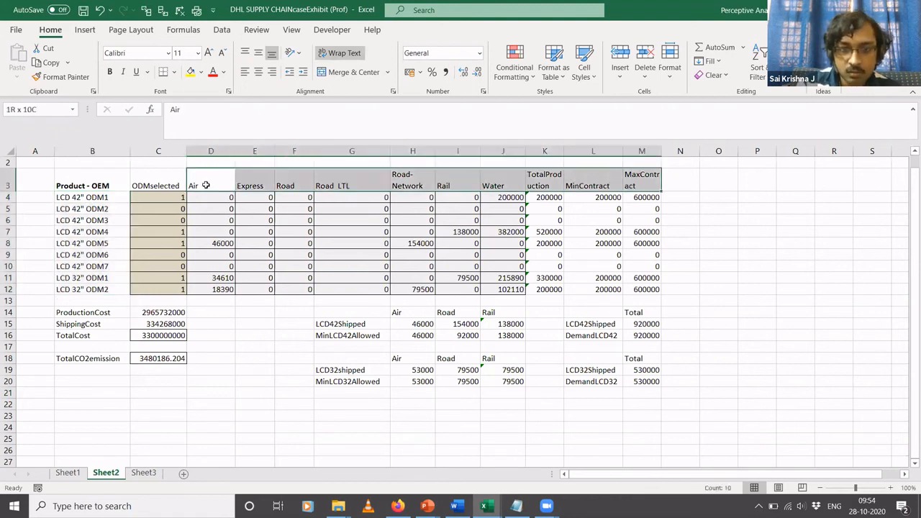
{"action": "key", "text": "shift+Left"}
{"action": "key", "text": "shift+Left"}
{"action": "key", "text": "shift+Left"}
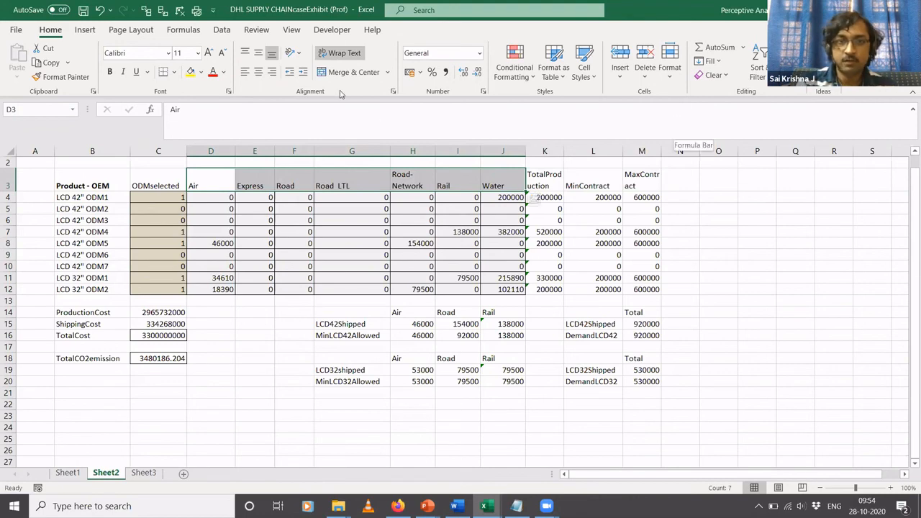
{"action": "left_click", "coordinate": [222, 30]}
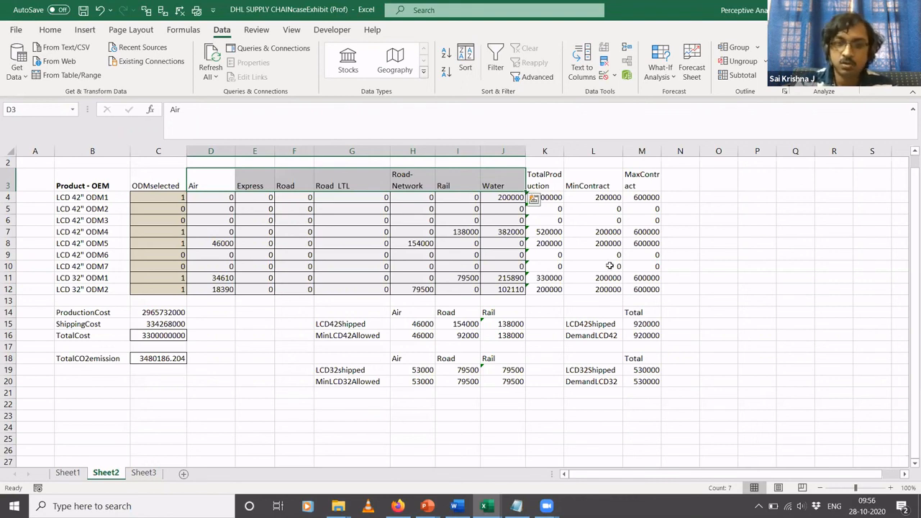
{"action": "left_click", "coordinate": [790, 231]}
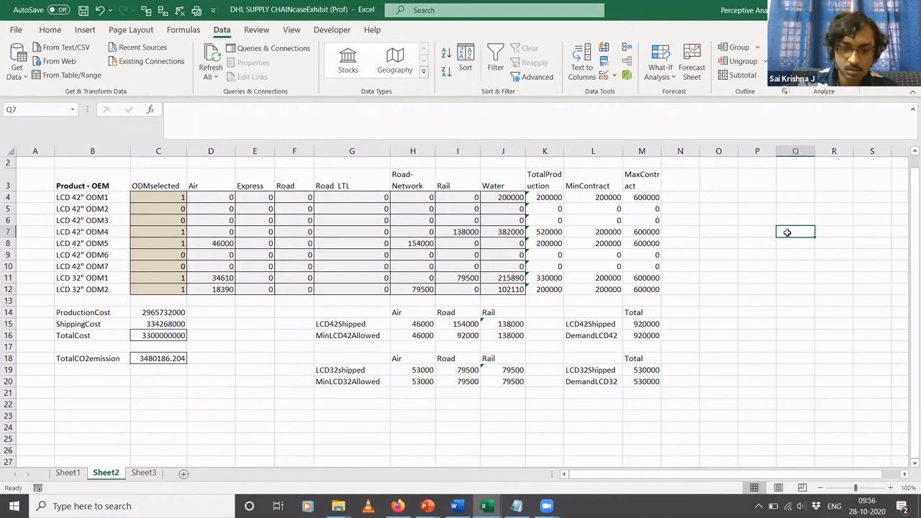
Return to the OR sample workbook, then switch to the KKSS_28 Oct 2020 presentation in PowerPoint and present the "Other applications" slide.
{"action": "mouse_move", "coordinate": [486, 506]}
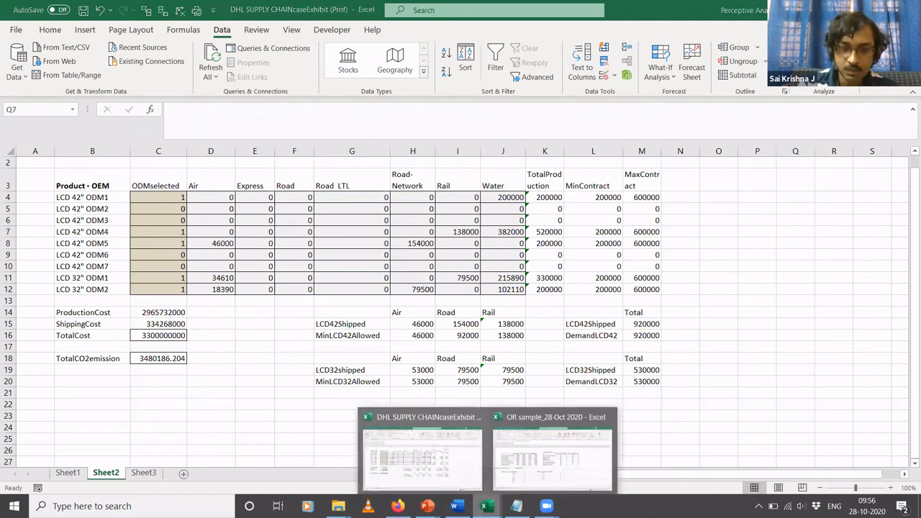
{"action": "left_click", "coordinate": [516, 489]}
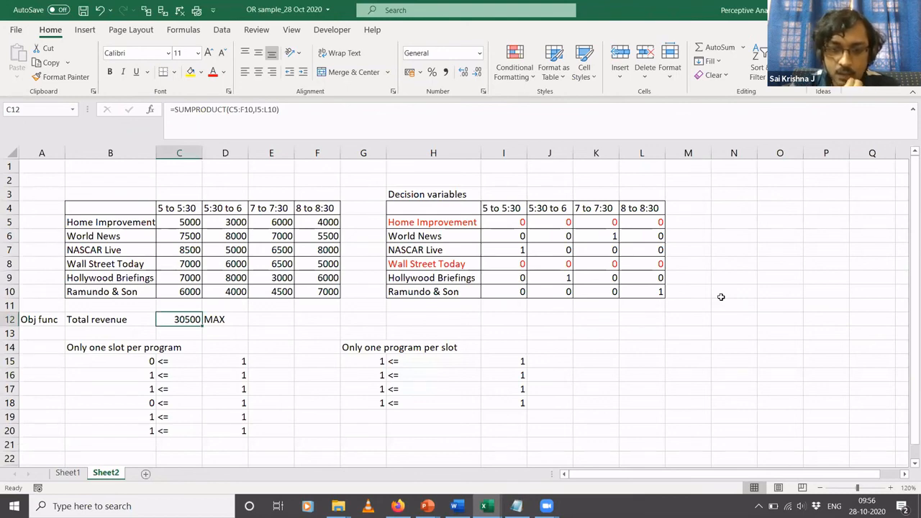
{"action": "left_click", "coordinate": [428, 505]}
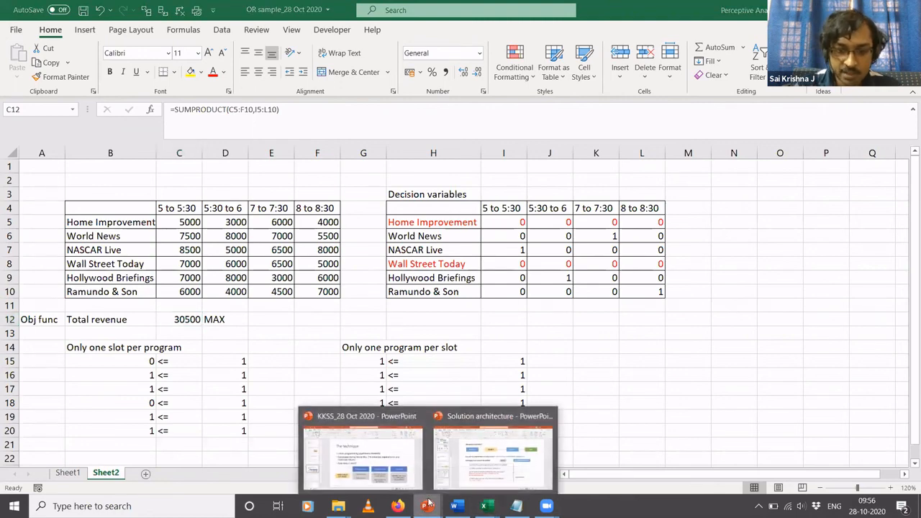
{"action": "left_click", "coordinate": [362, 450]}
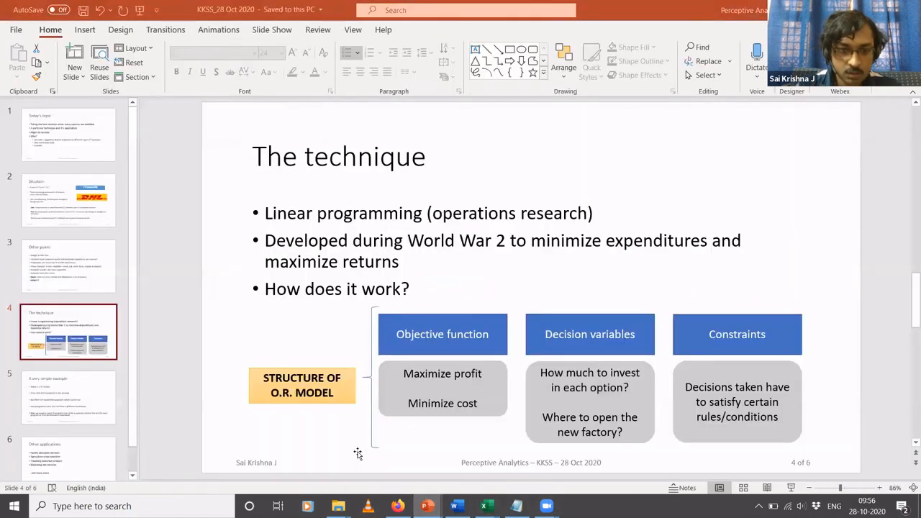
{"action": "left_click", "coordinate": [796, 488]}
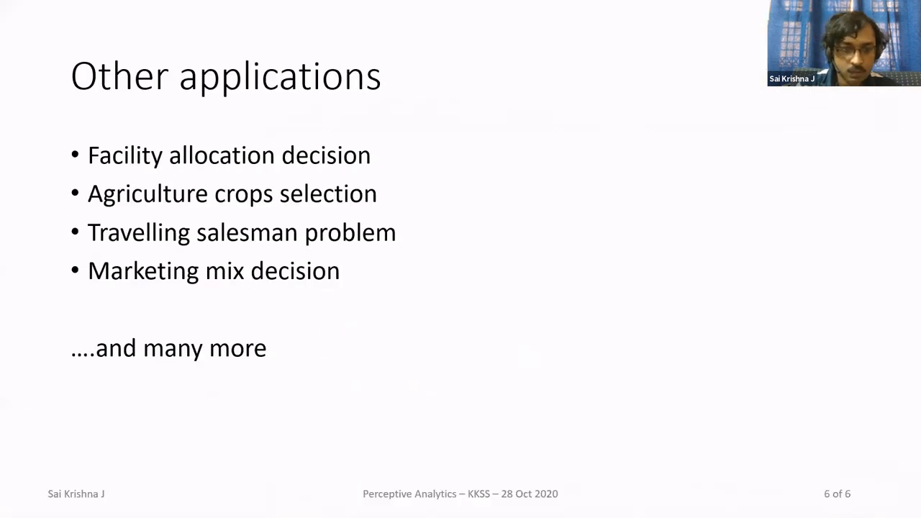